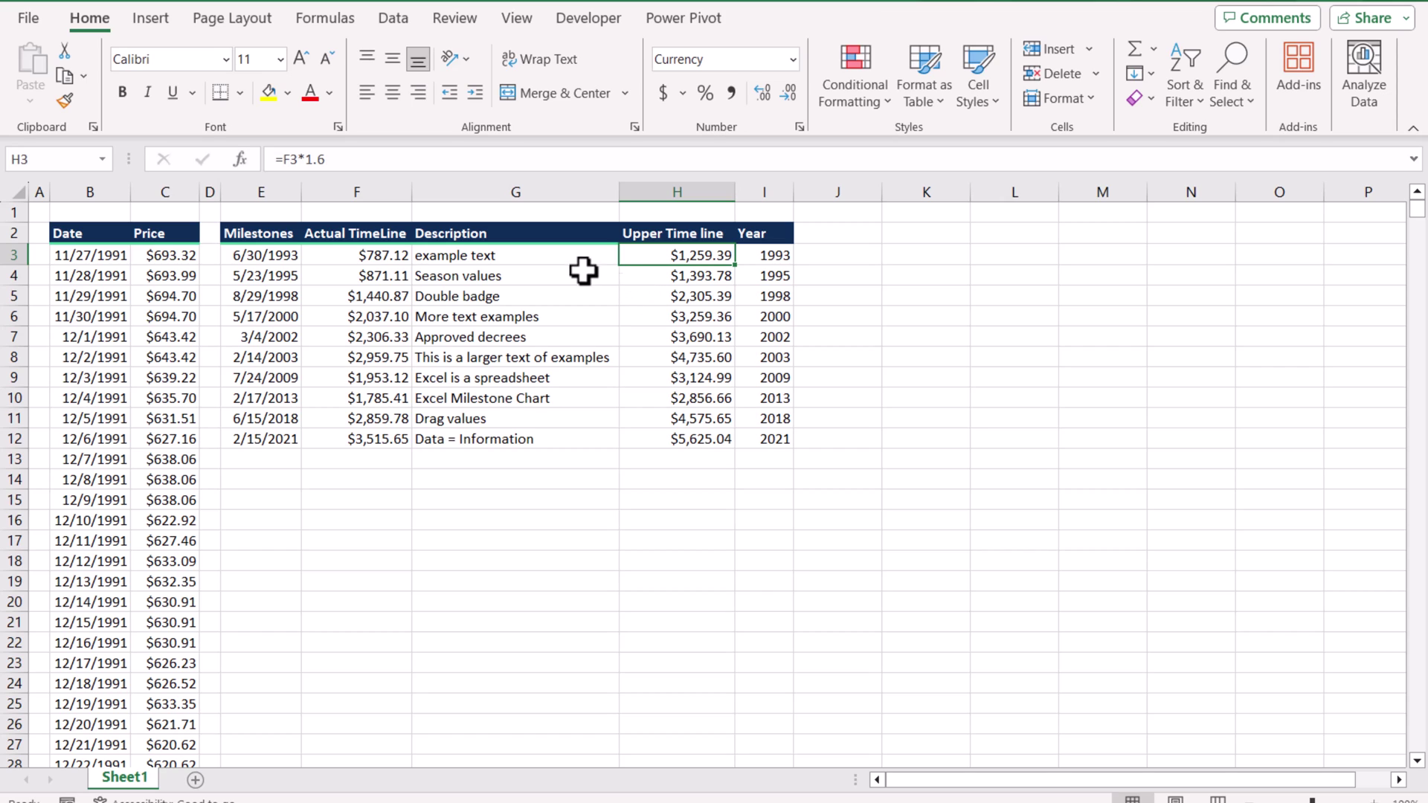
Check the =YEAR(E3:E12) formula in I3 that spills the milestone years down I3:I12
click(761, 259)
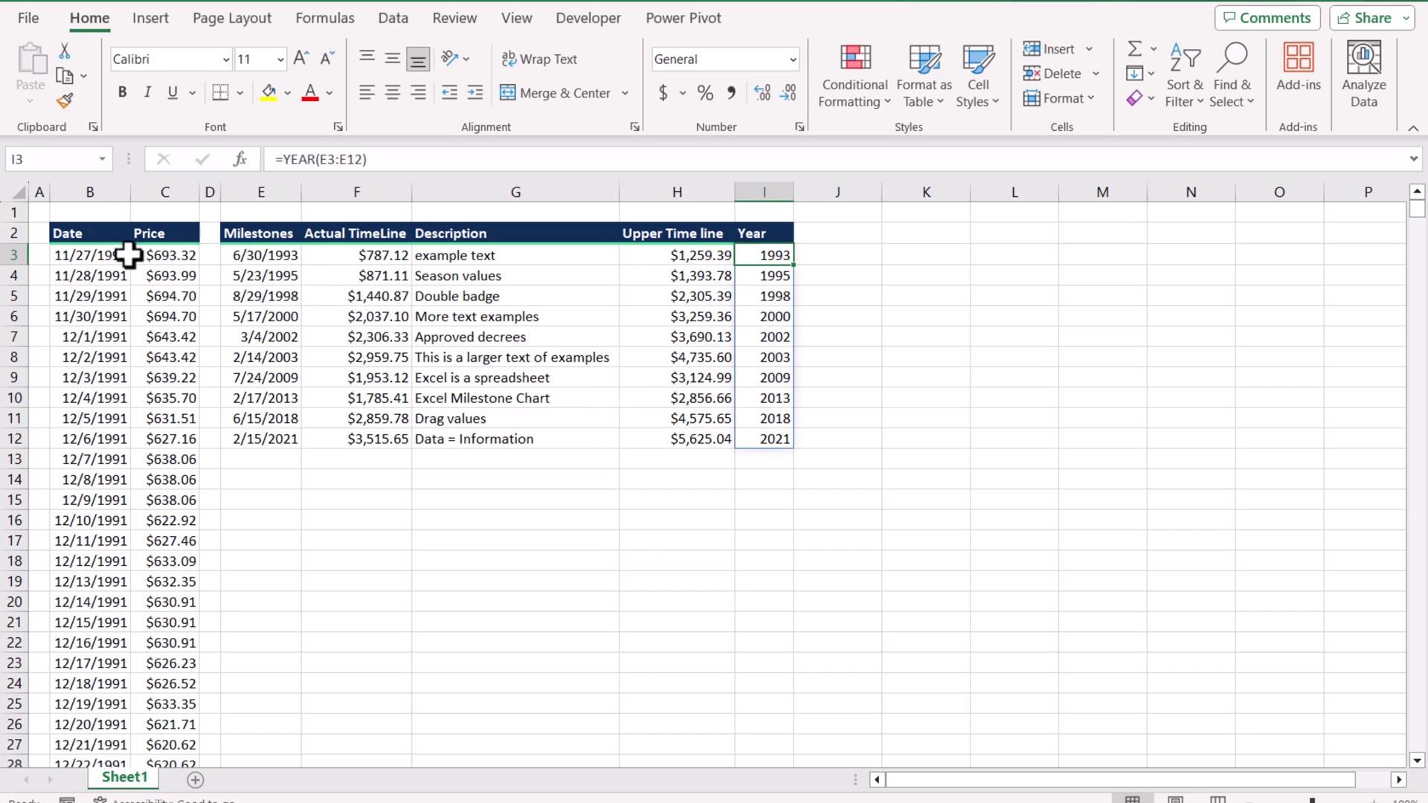
Insert a recommended line chart of the full Date and Price data from B2:C3 downward
drag(112, 235, 156, 261)
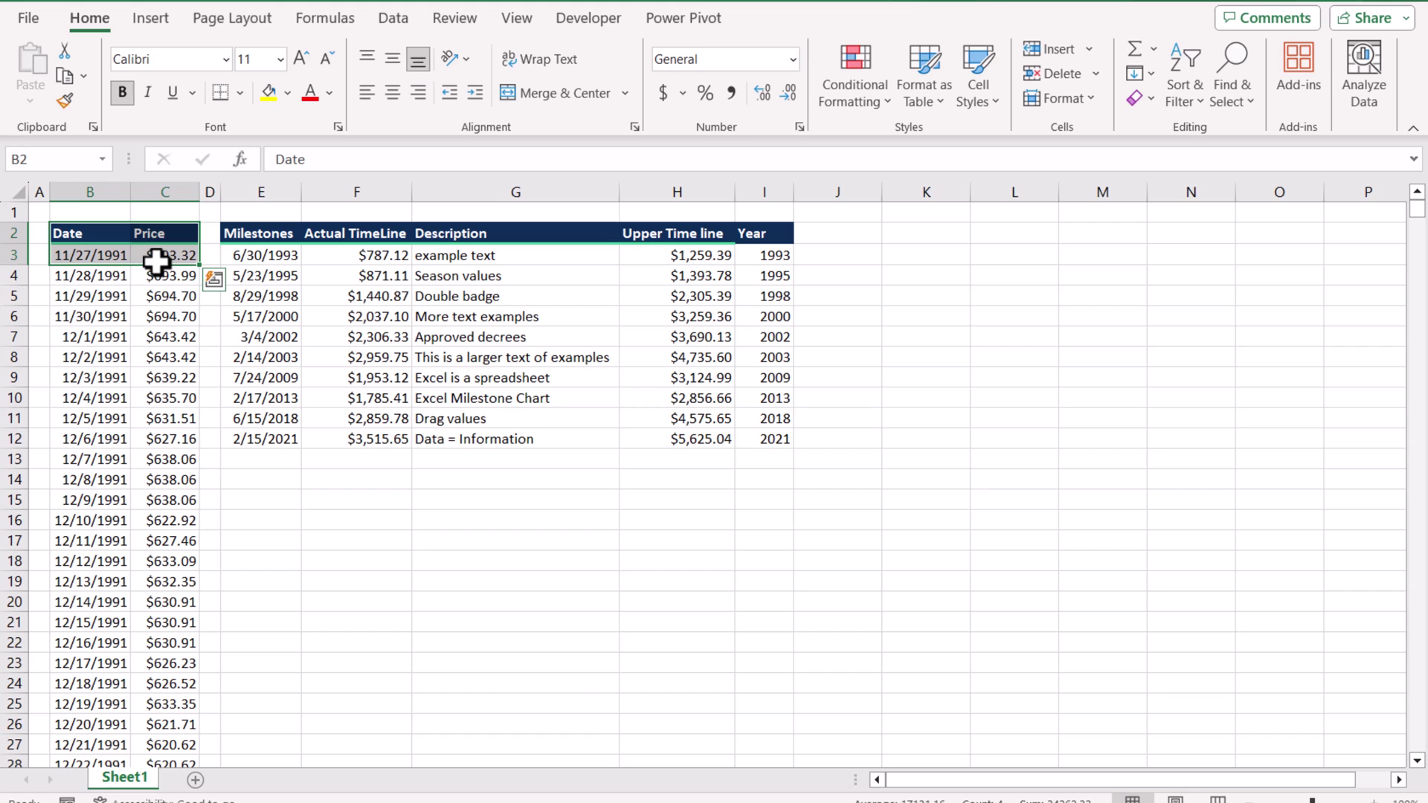
key(ctrl+shift+Down)
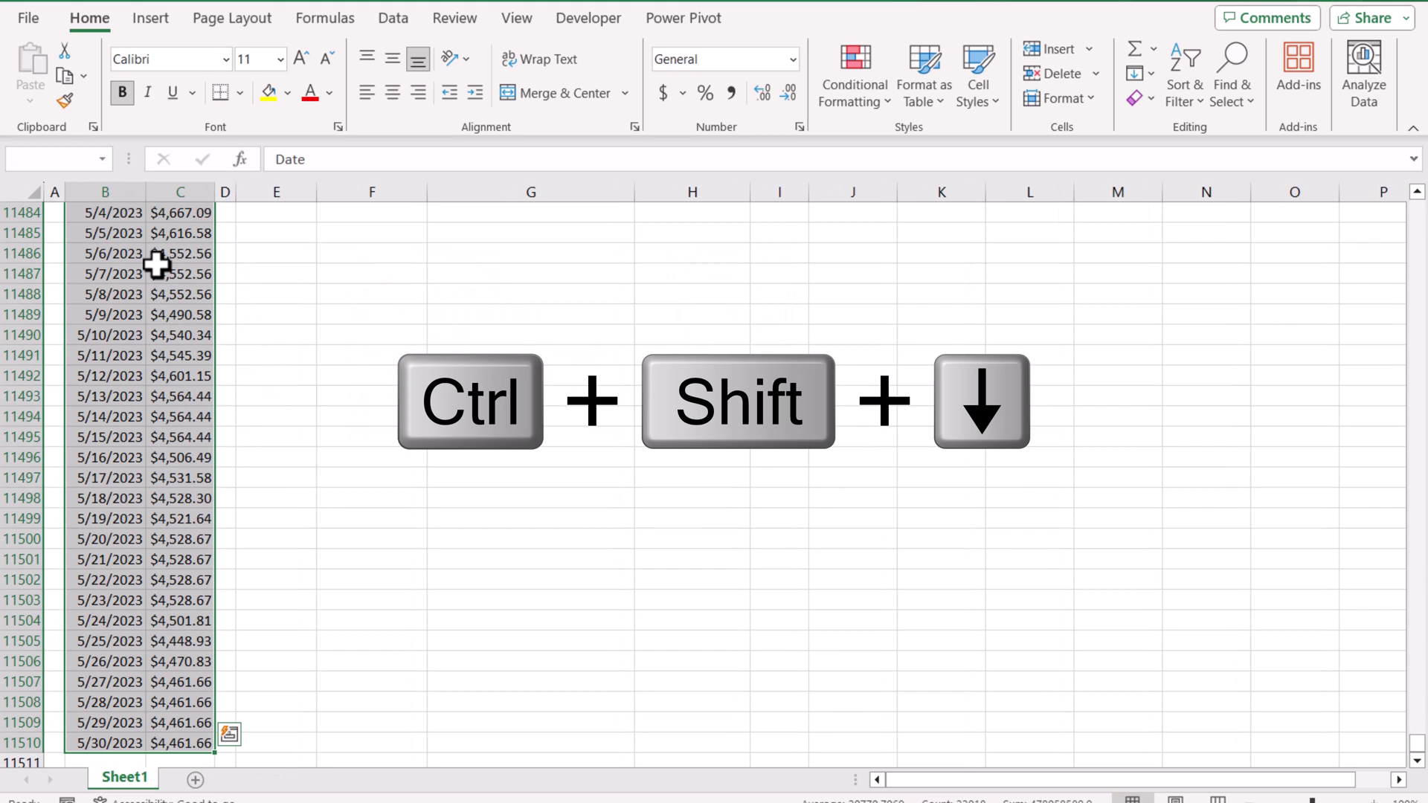
key(ctrl+BackSpace)
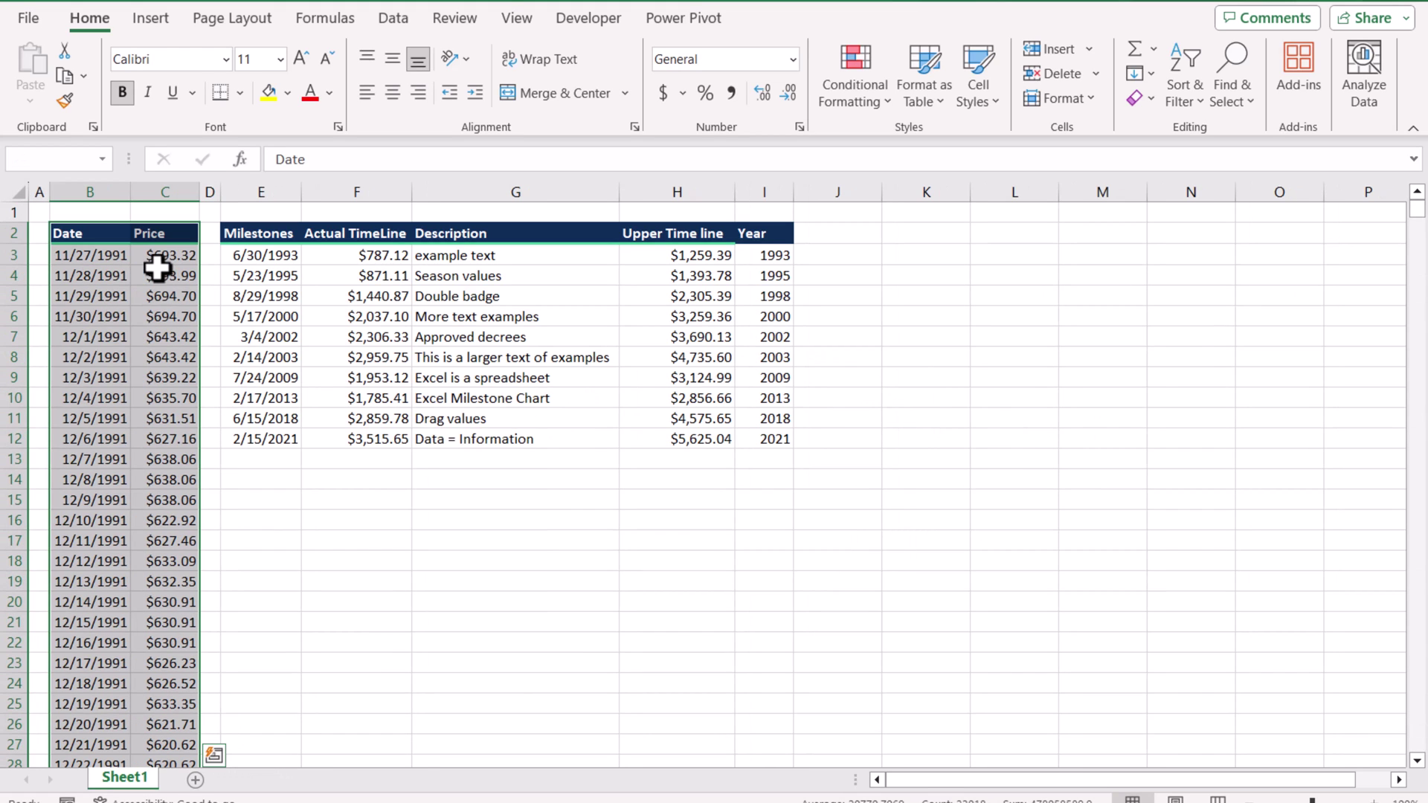
click(148, 21)
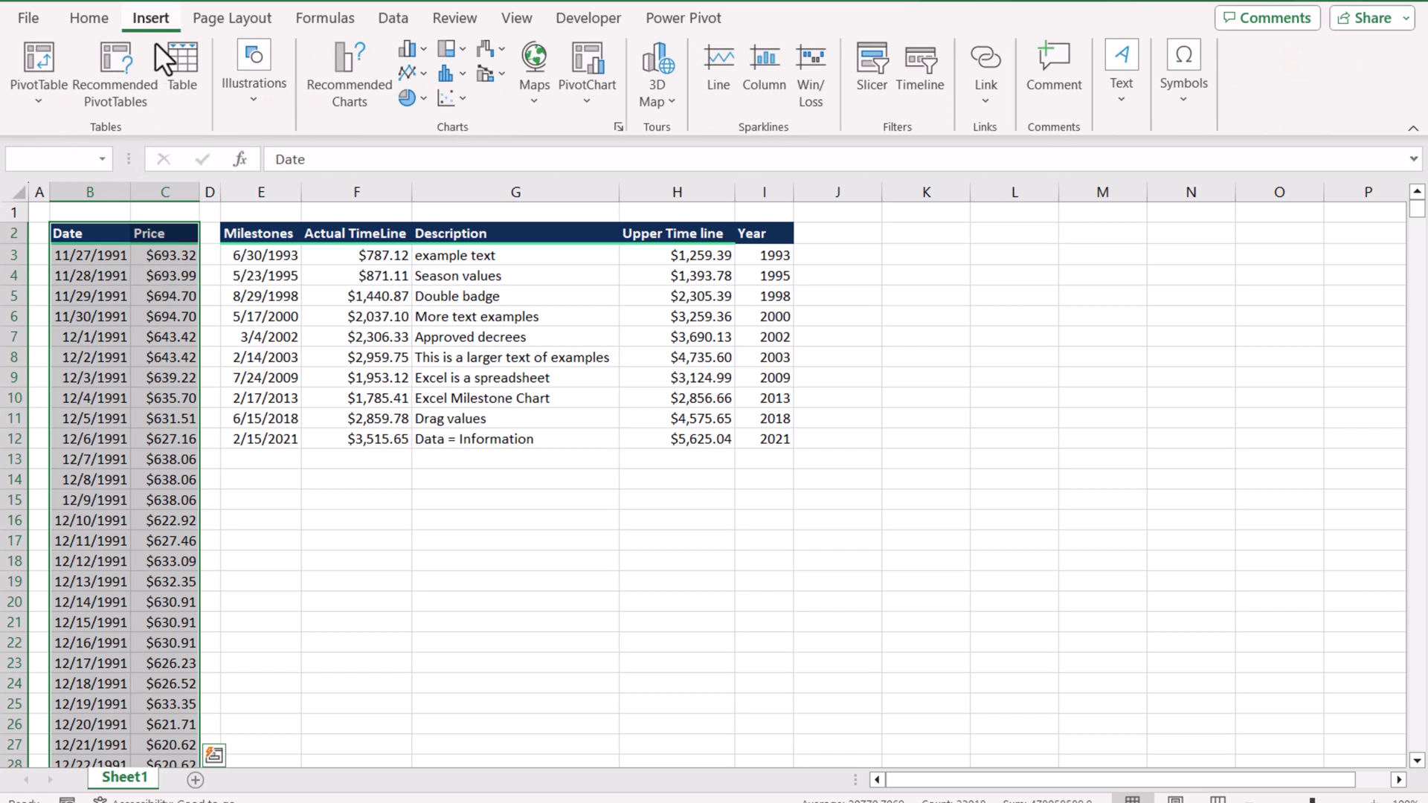
click(362, 83)
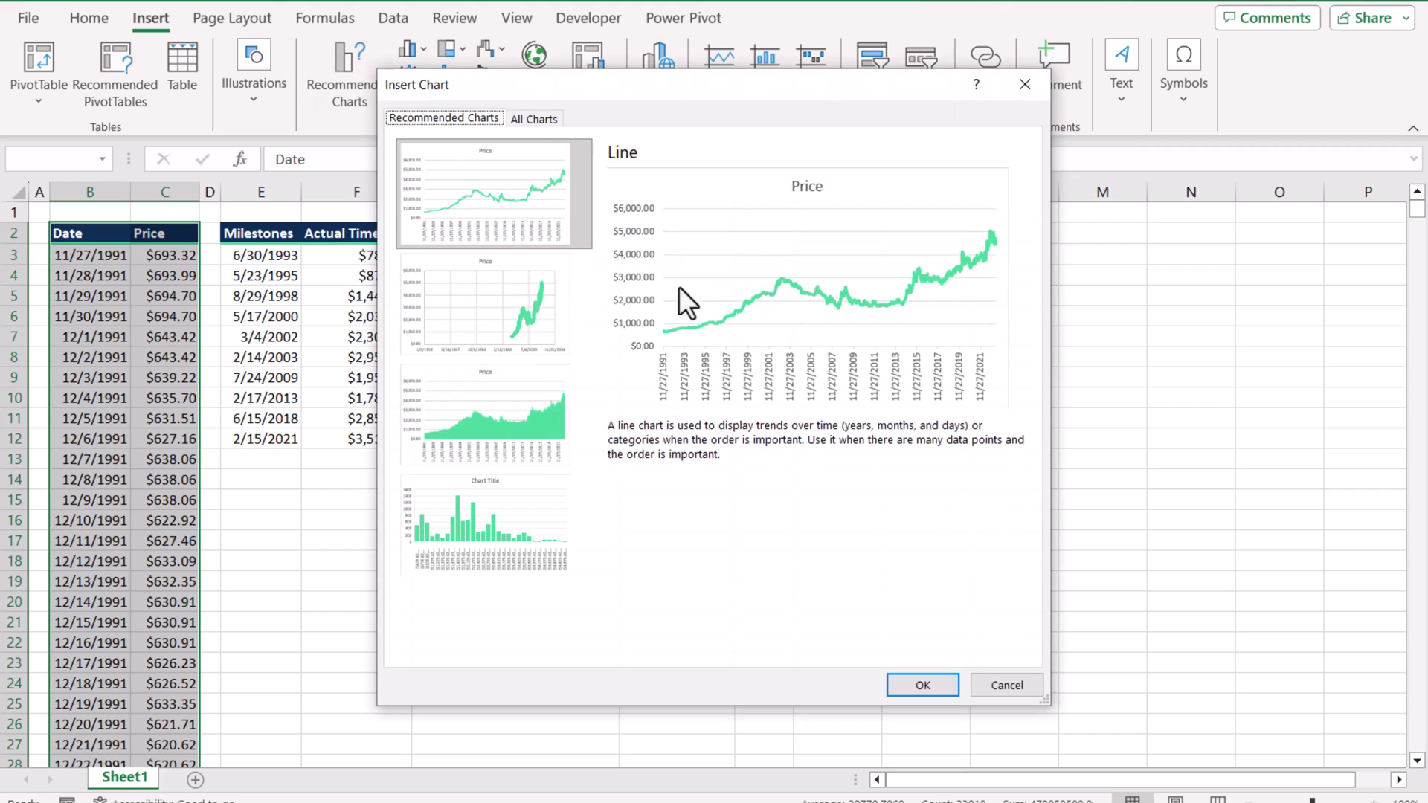
click(944, 685)
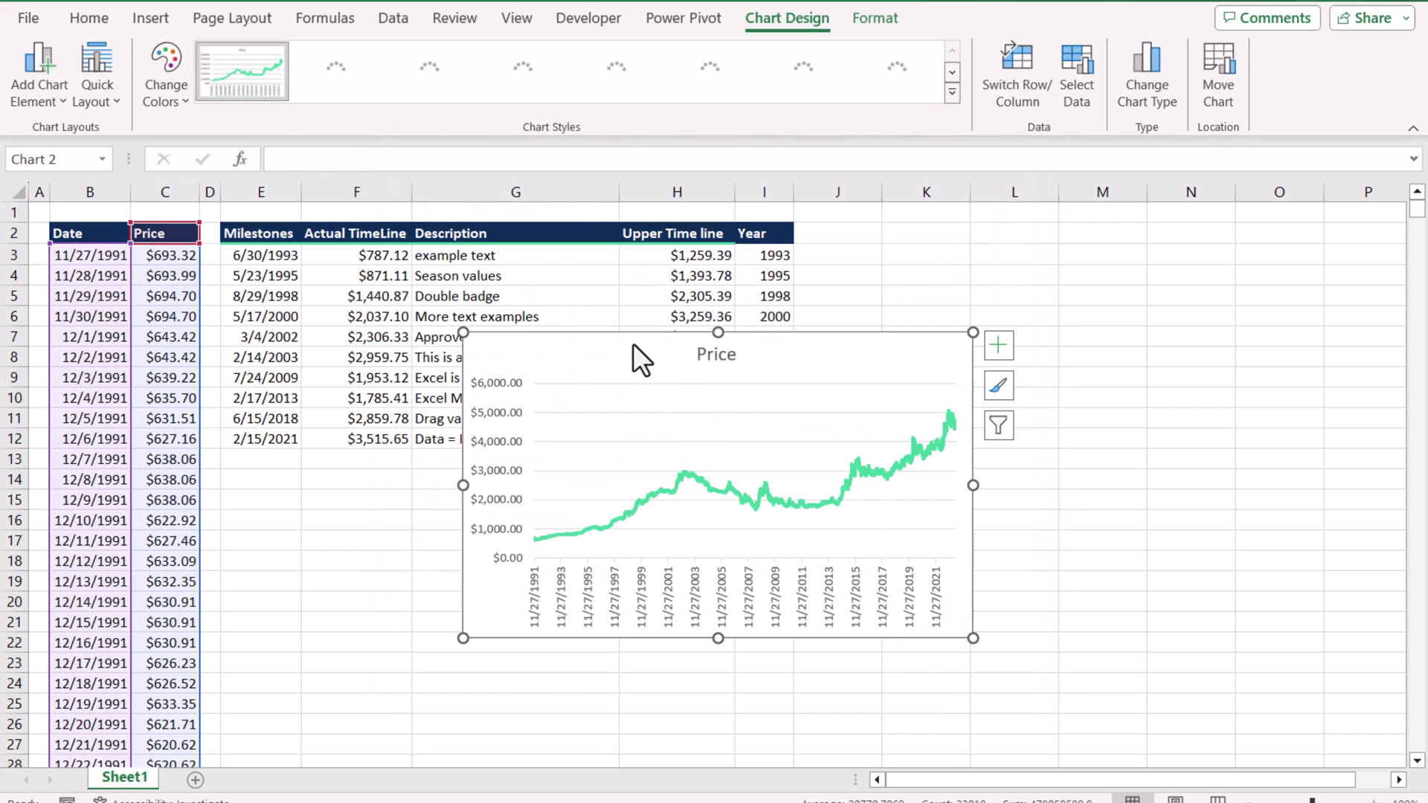
Move the chart below the milestone table and paste the price data into it again
drag(526, 449, 410, 560)
drag(446, 477, 330, 484)
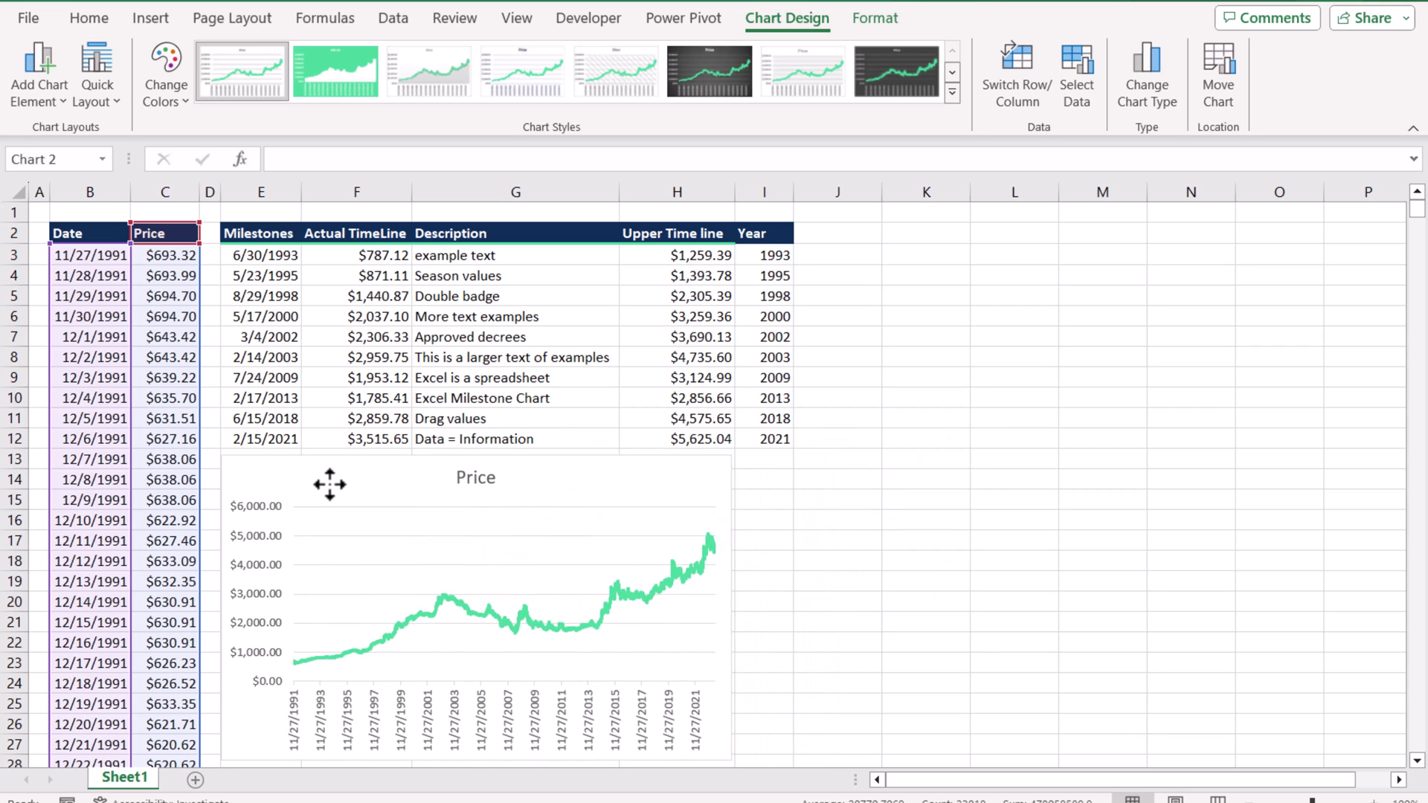
scroll(647, 670, down, 3)
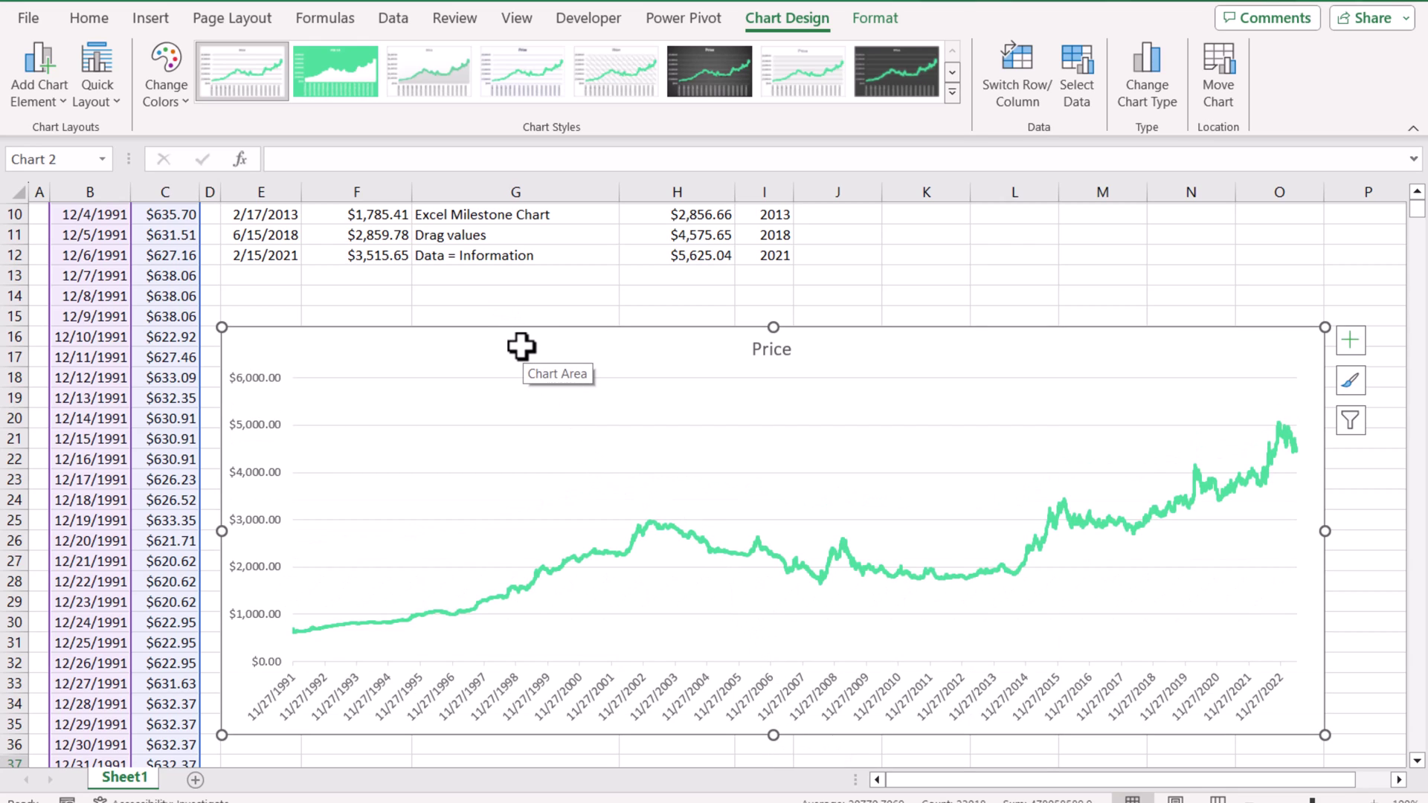
key(ctrl+c)
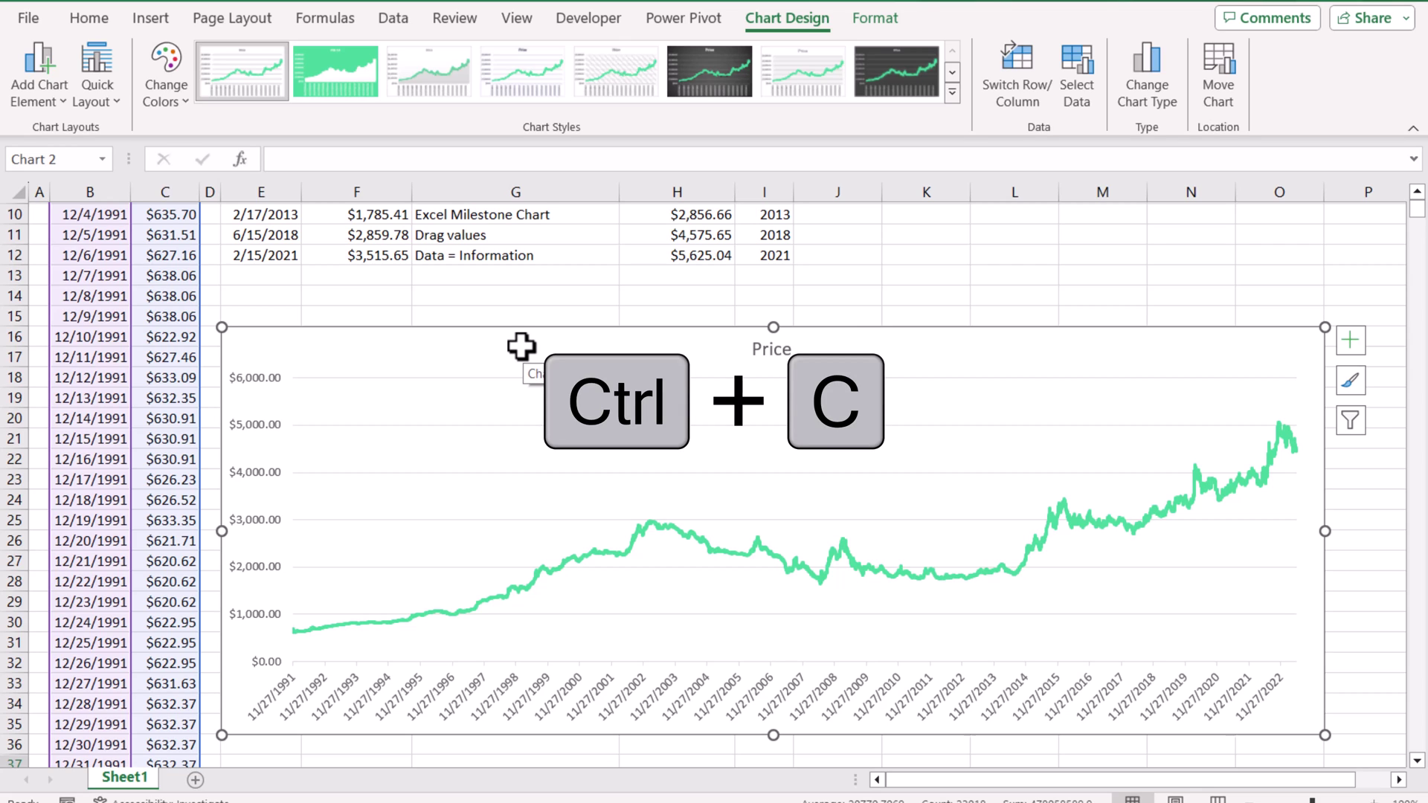
key(ctrl+v)
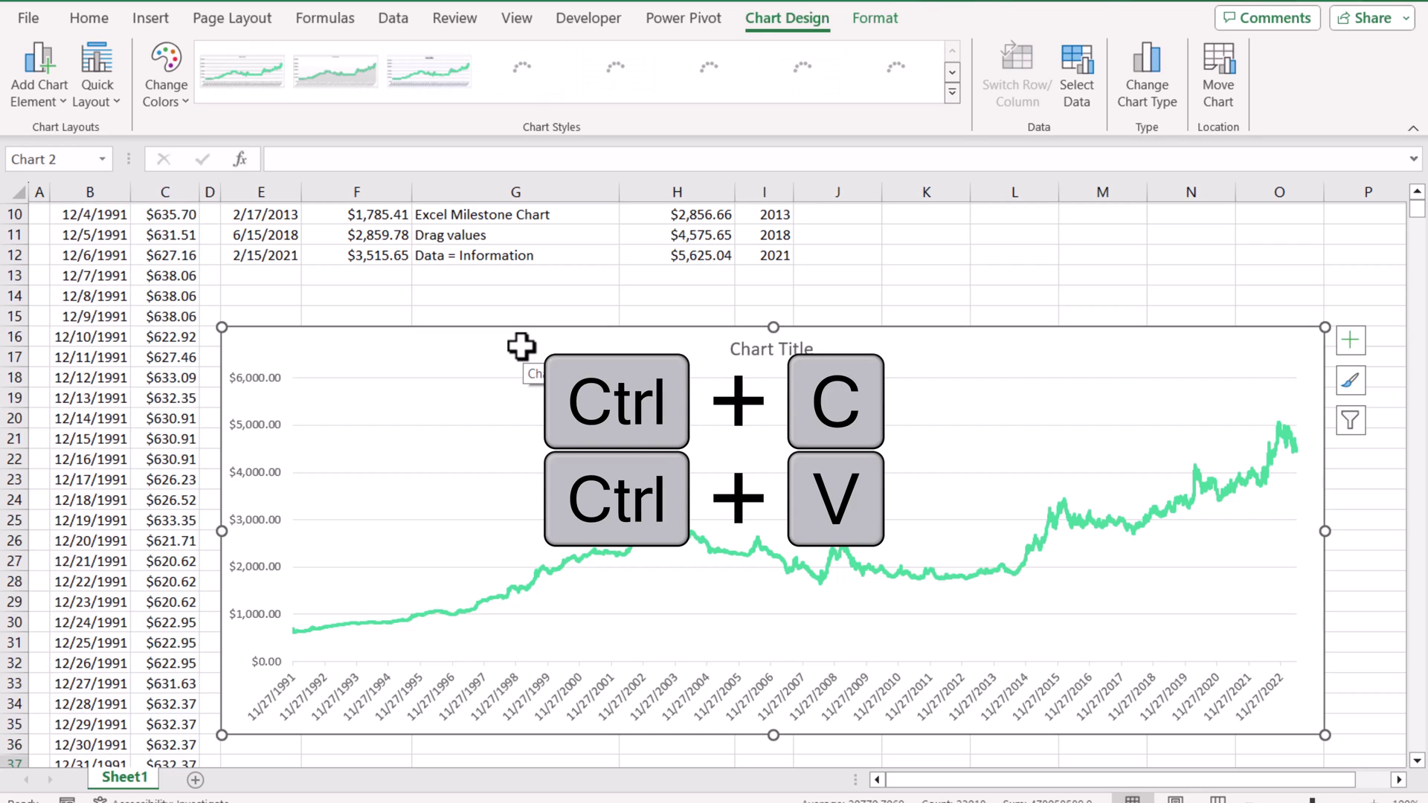
In Select Data, name the first price series 'Area' and the second 'Line'
click(1078, 101)
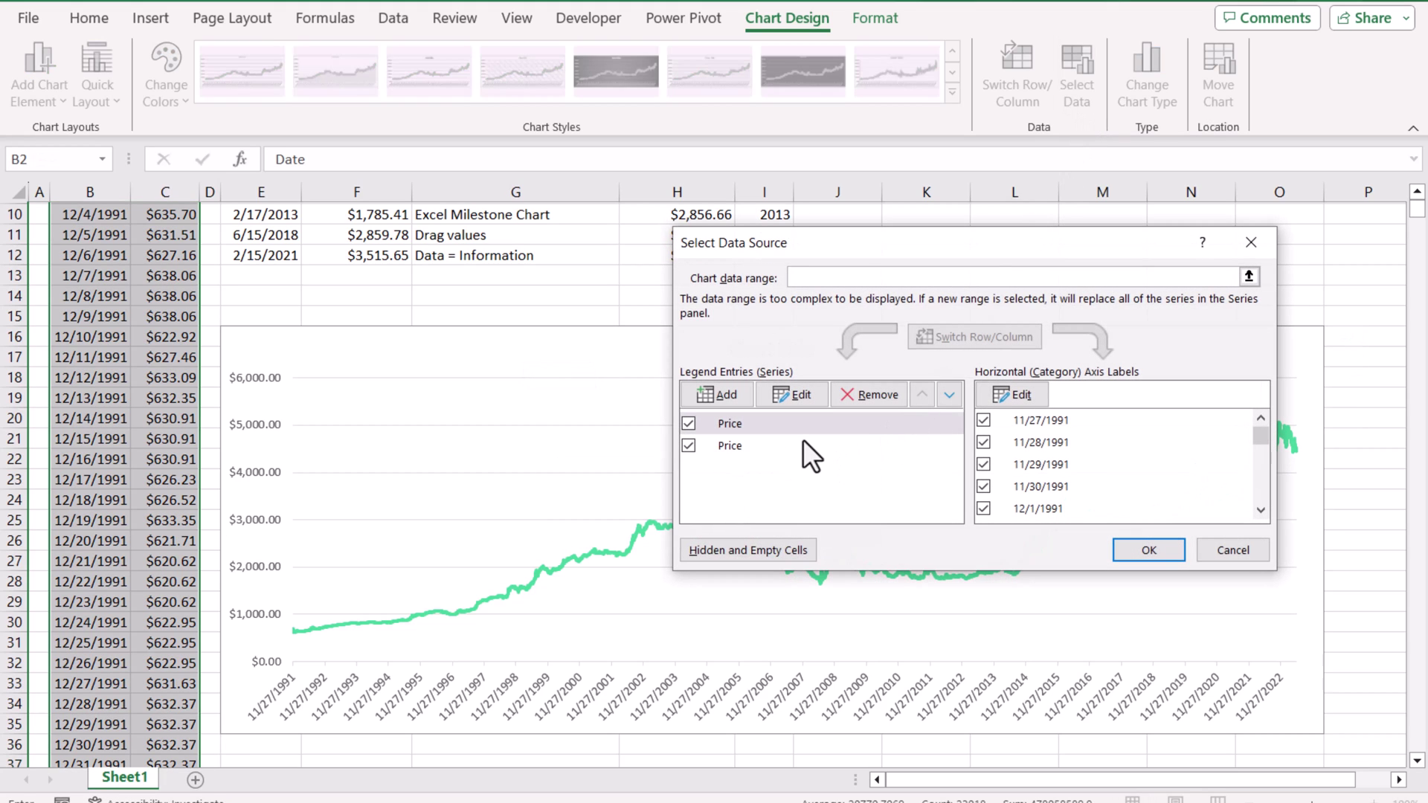
click(802, 395)
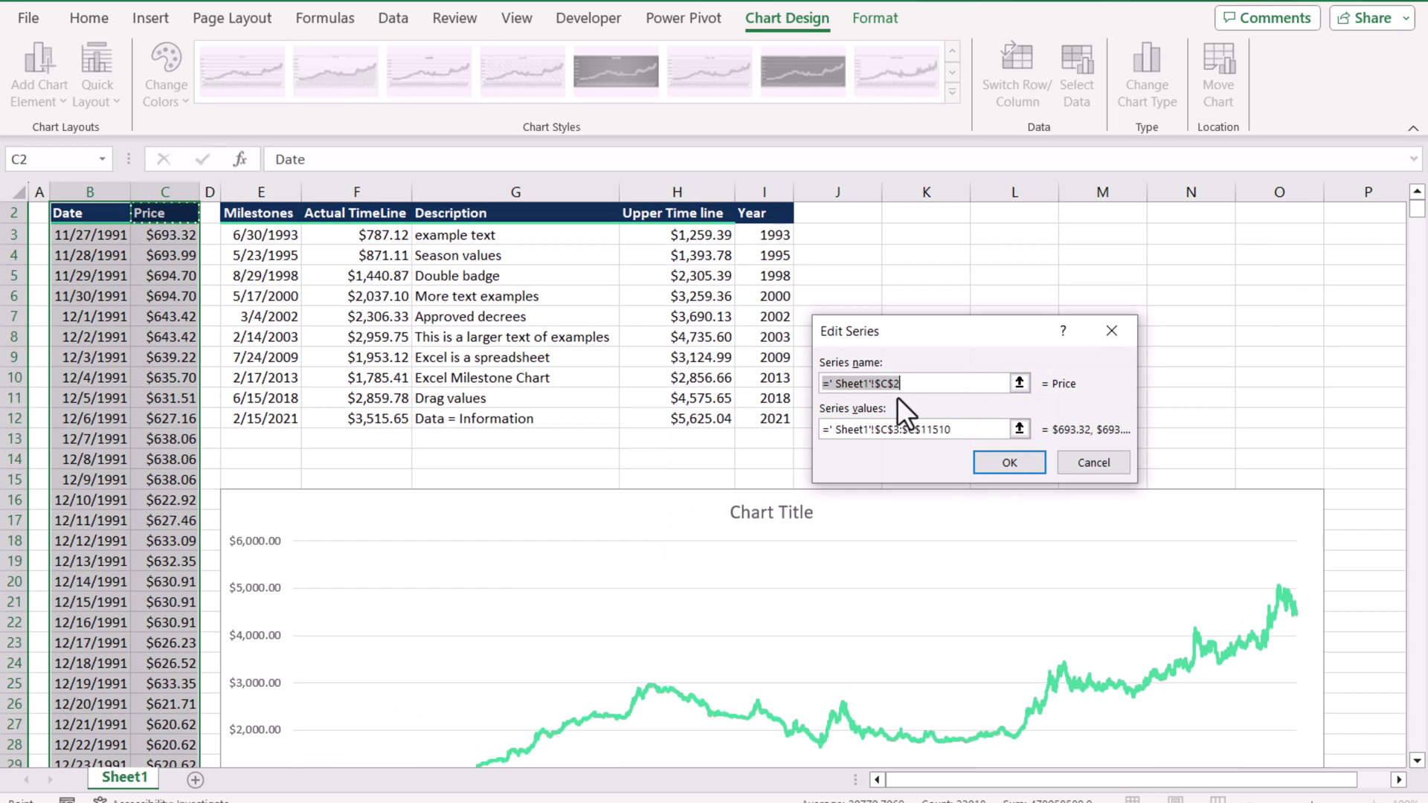
text(Area)
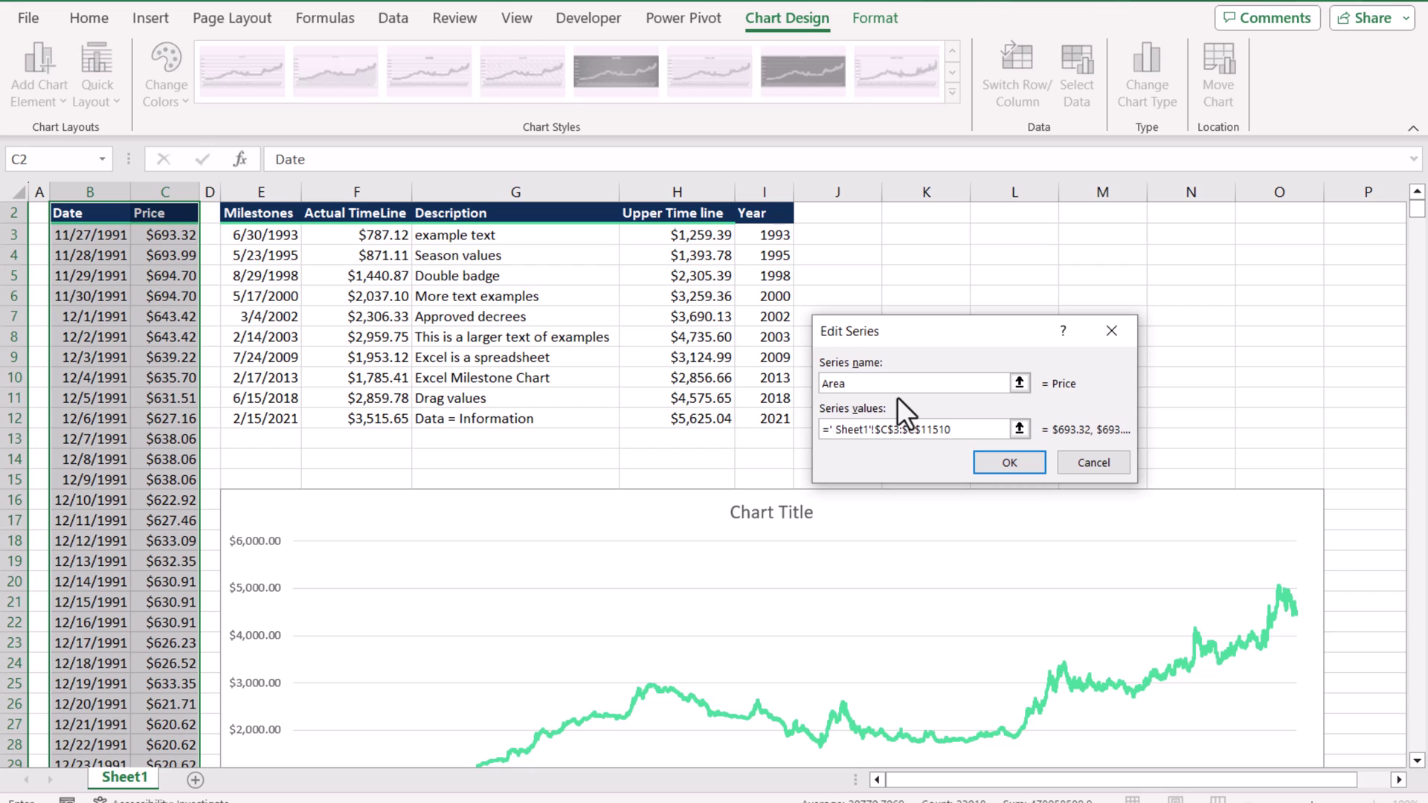
click(1010, 463)
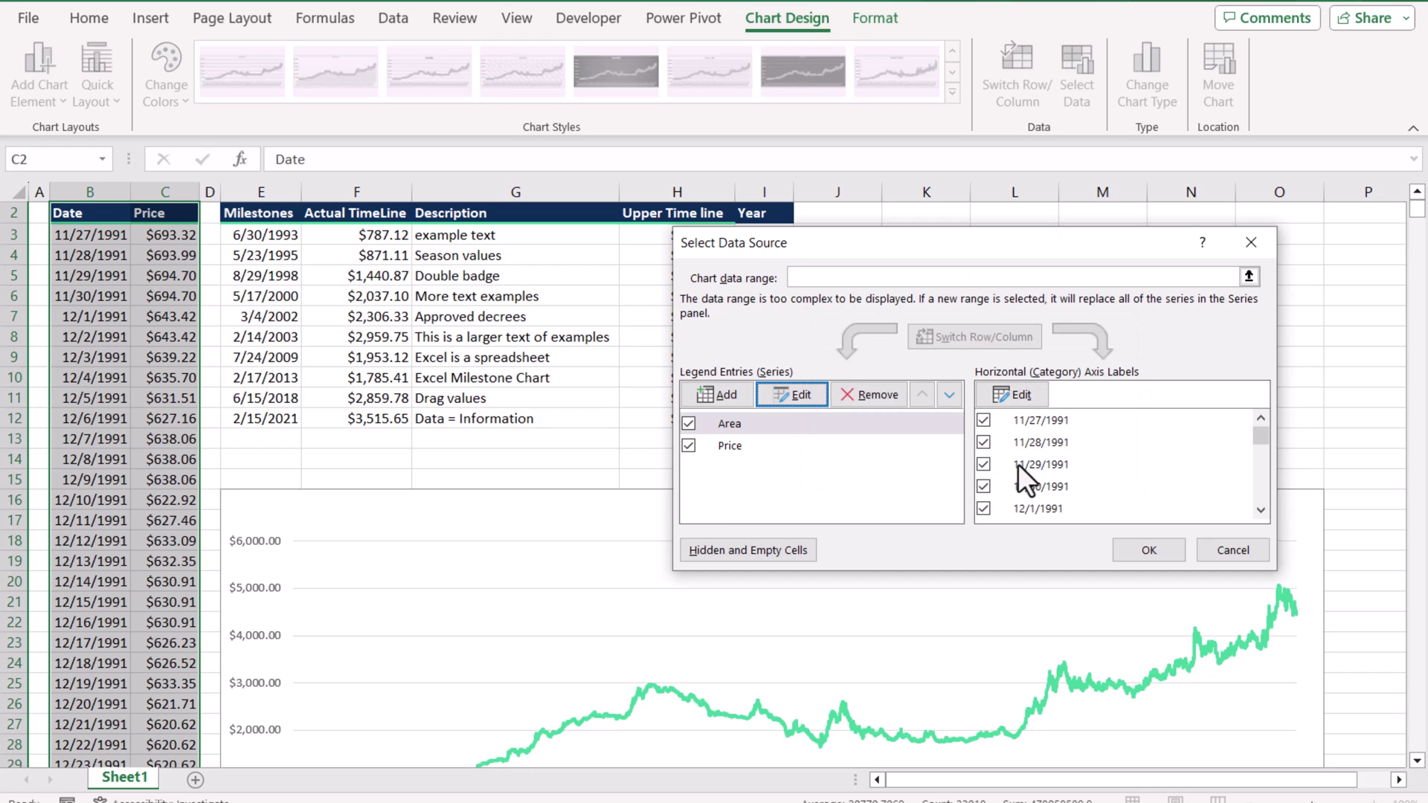
click(751, 446)
click(792, 401)
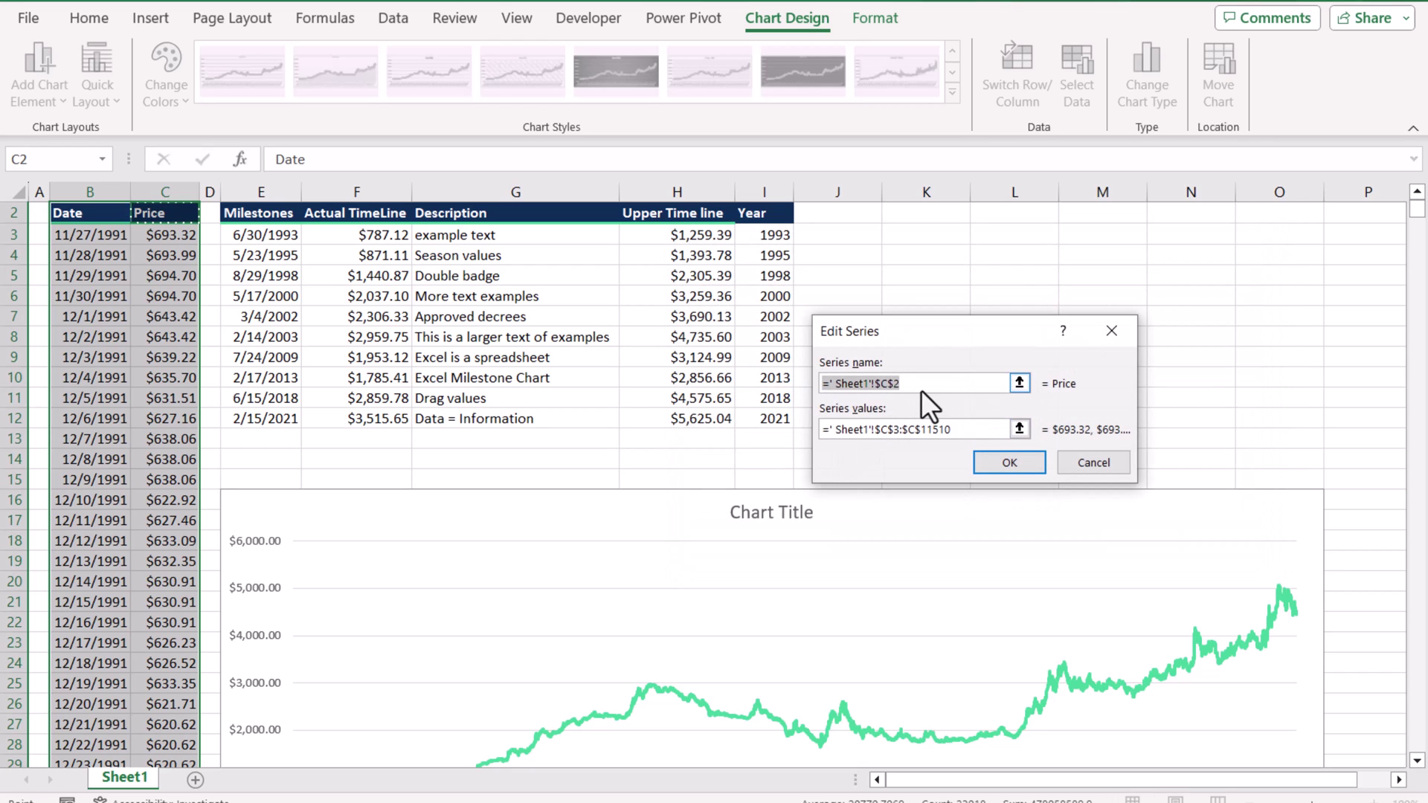
text(Line)
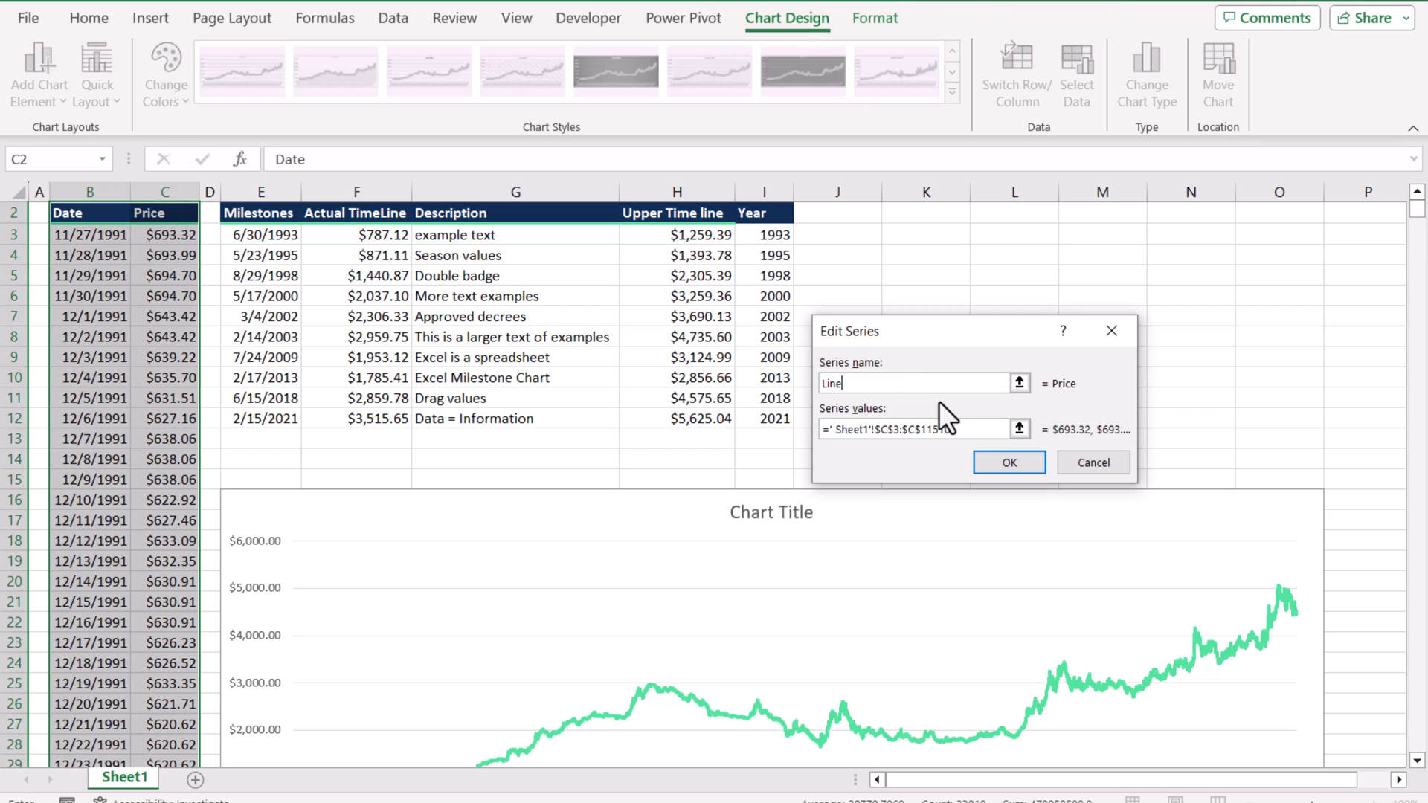
click(994, 467)
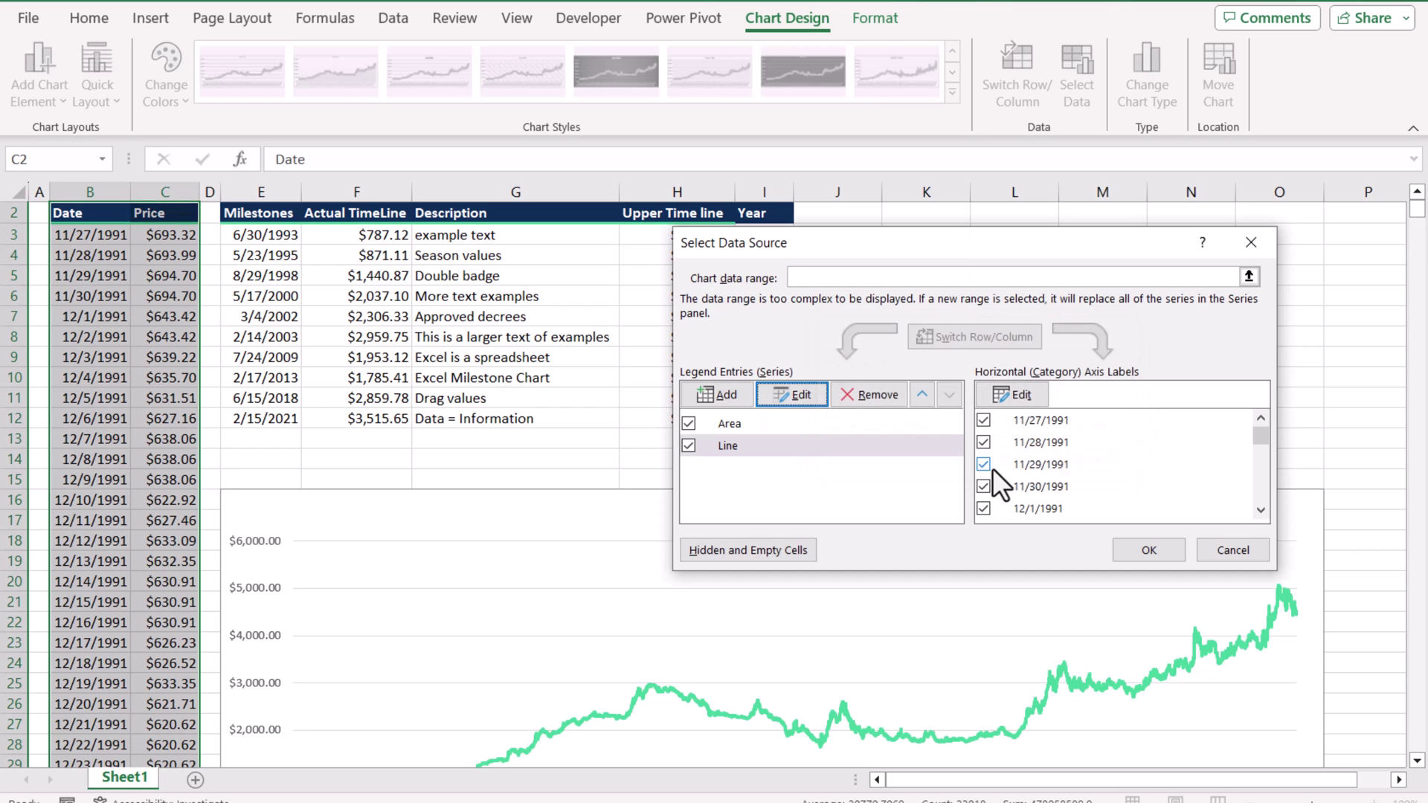
click(1130, 550)
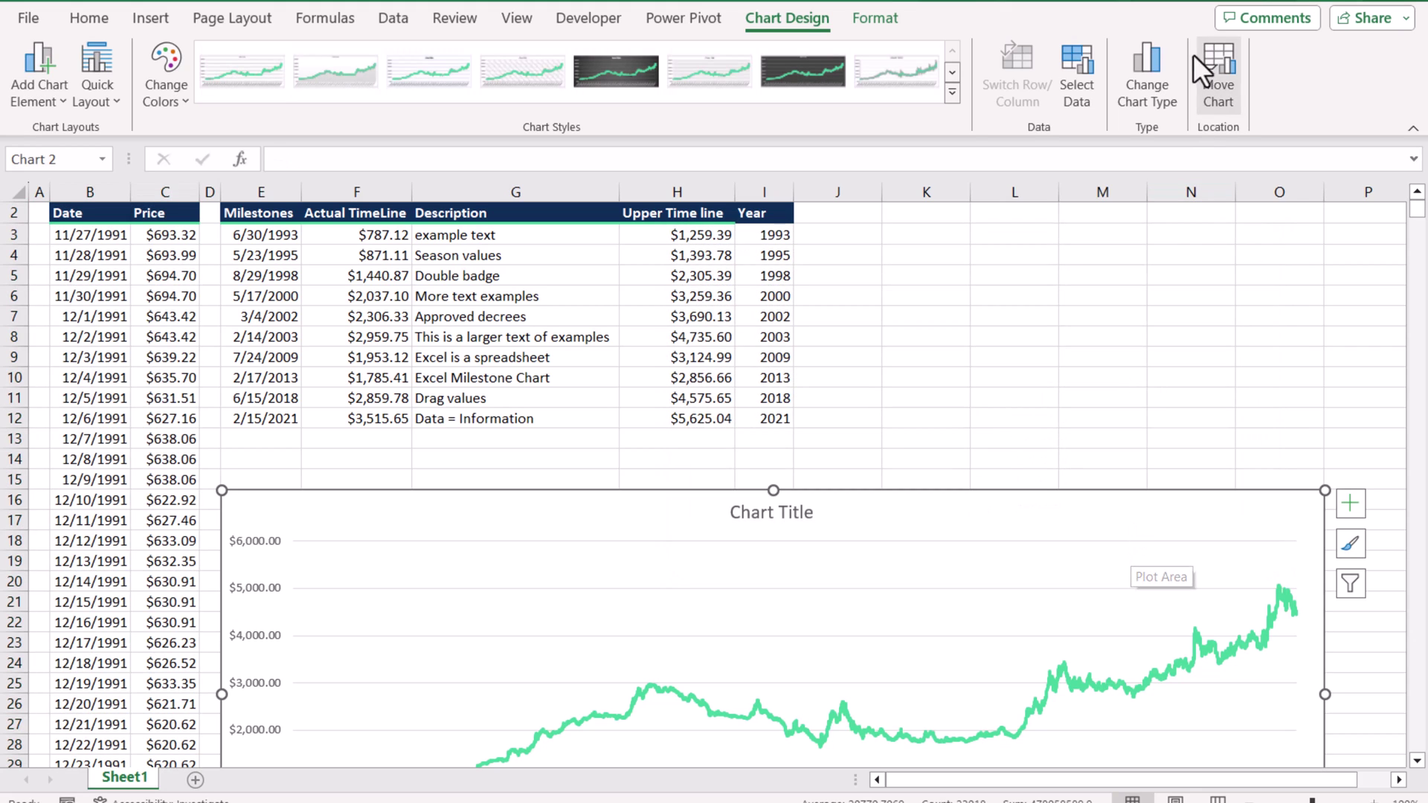
Change the chart to a Combo type with the Area series as an area chart under Line
click(1150, 81)
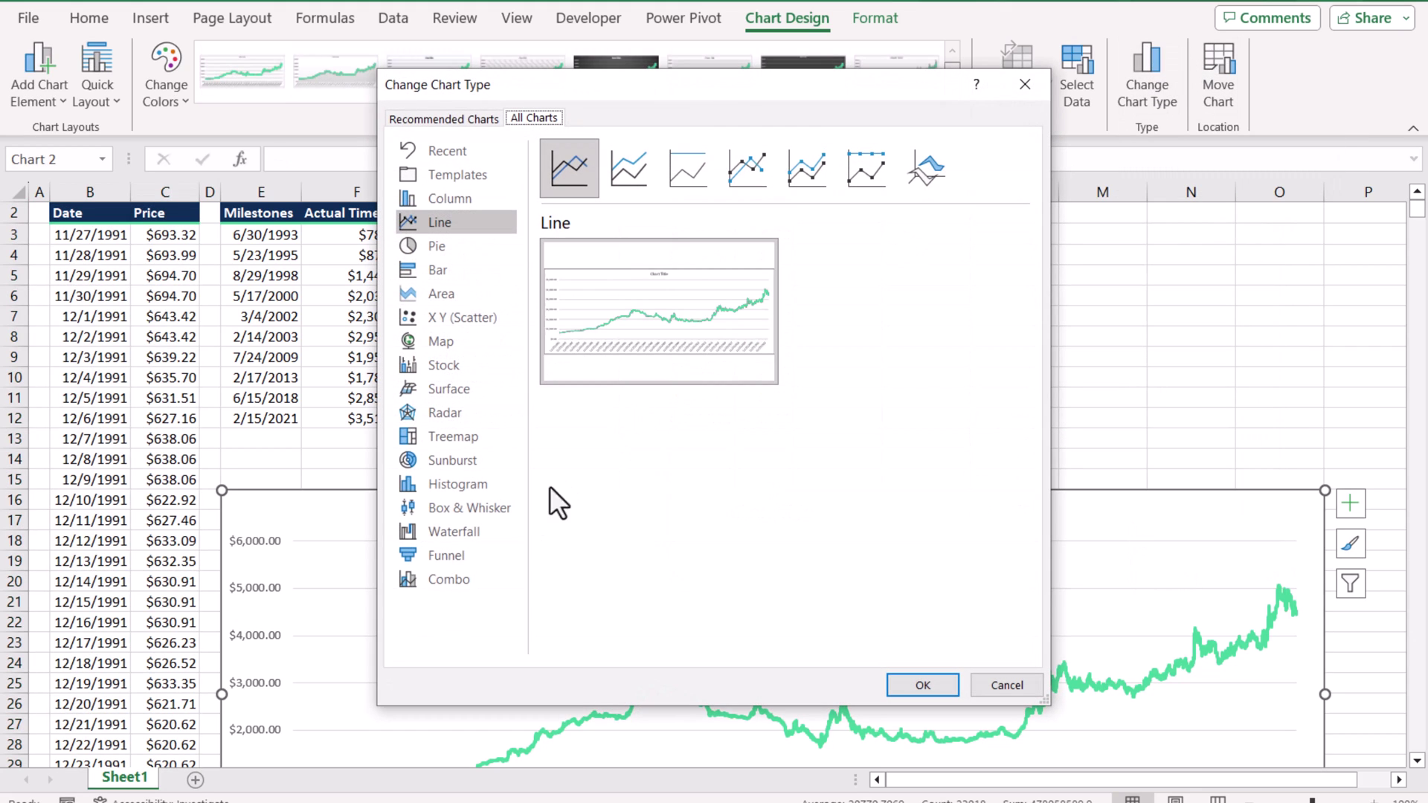
click(452, 584)
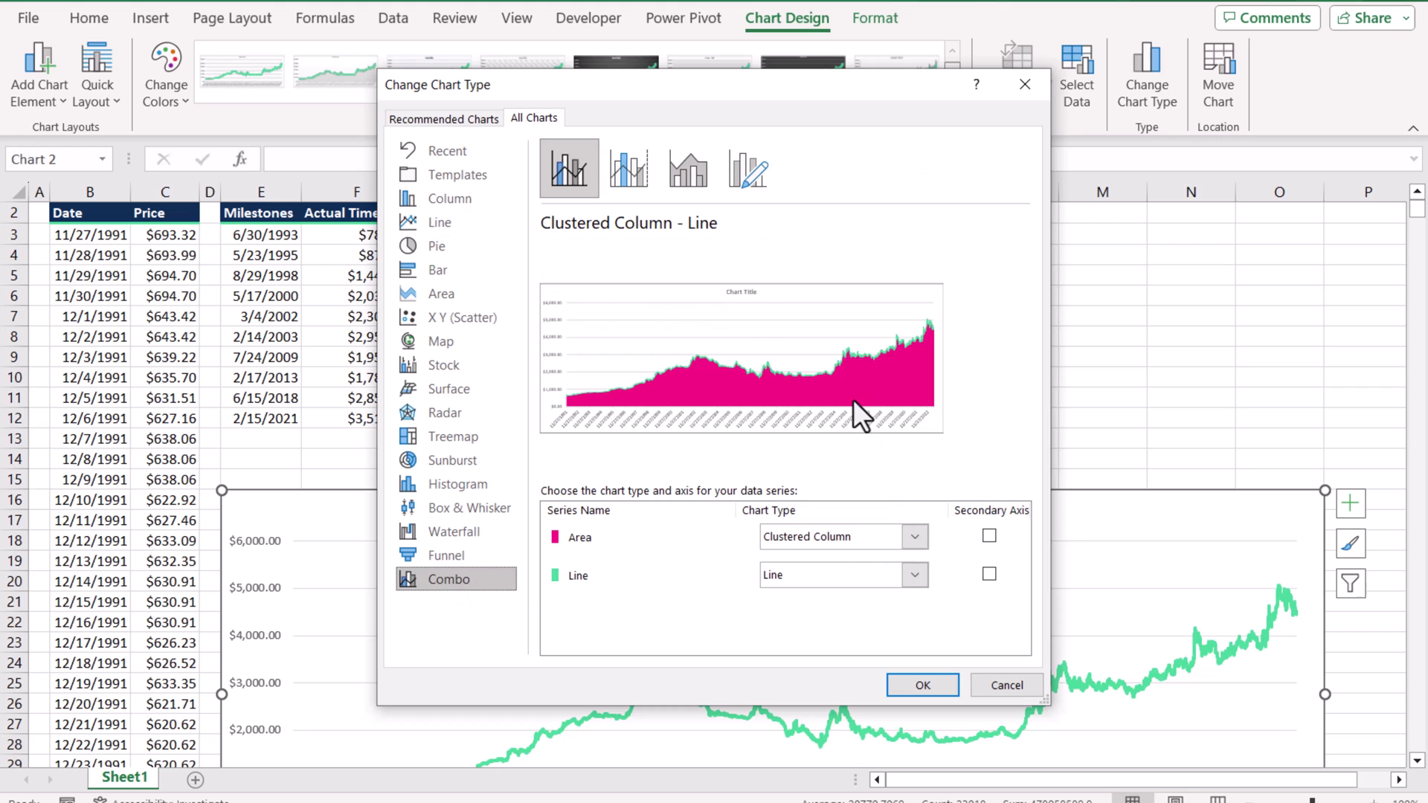
click(936, 682)
scroll(910, 588, down, 3)
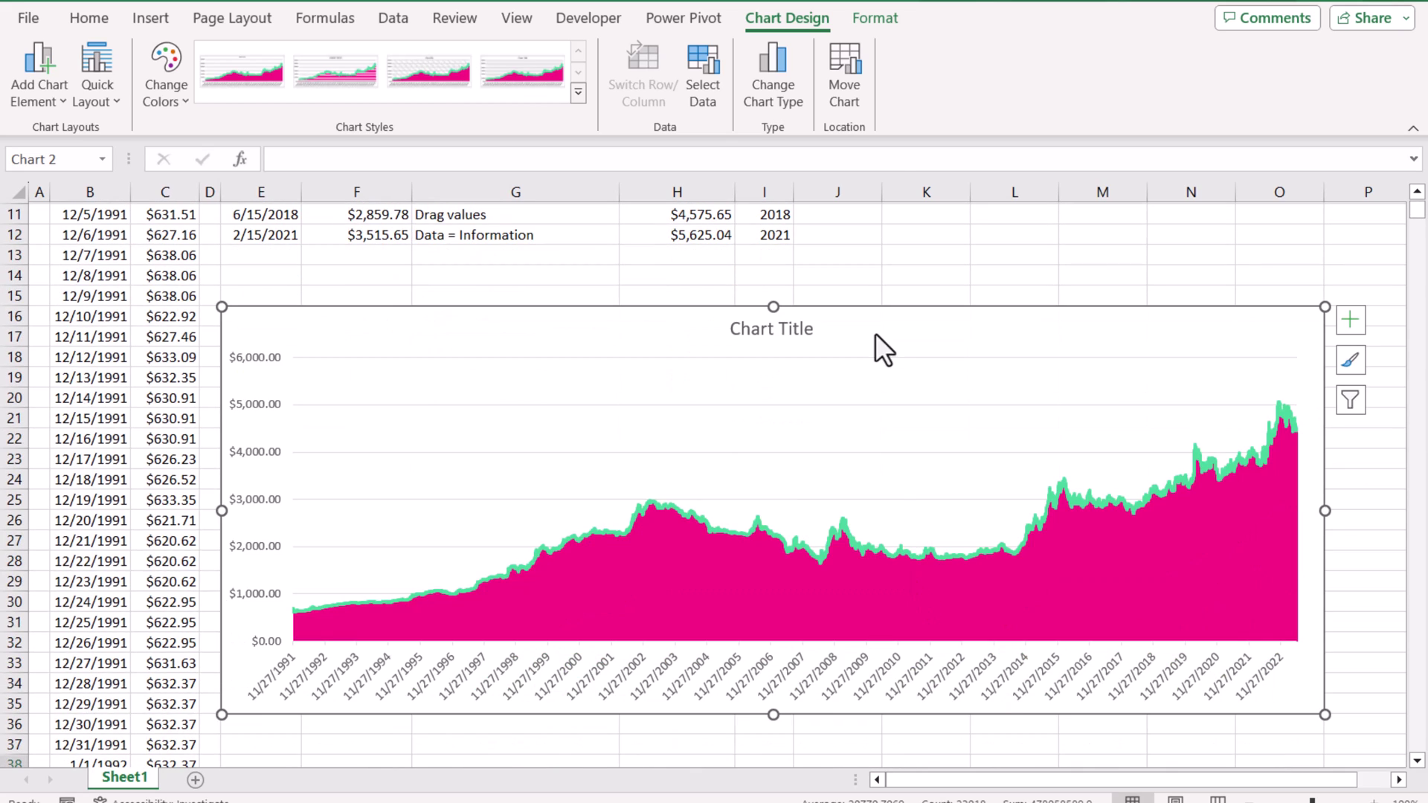
Give the Area series an outline colour and a light green fill
click(872, 20)
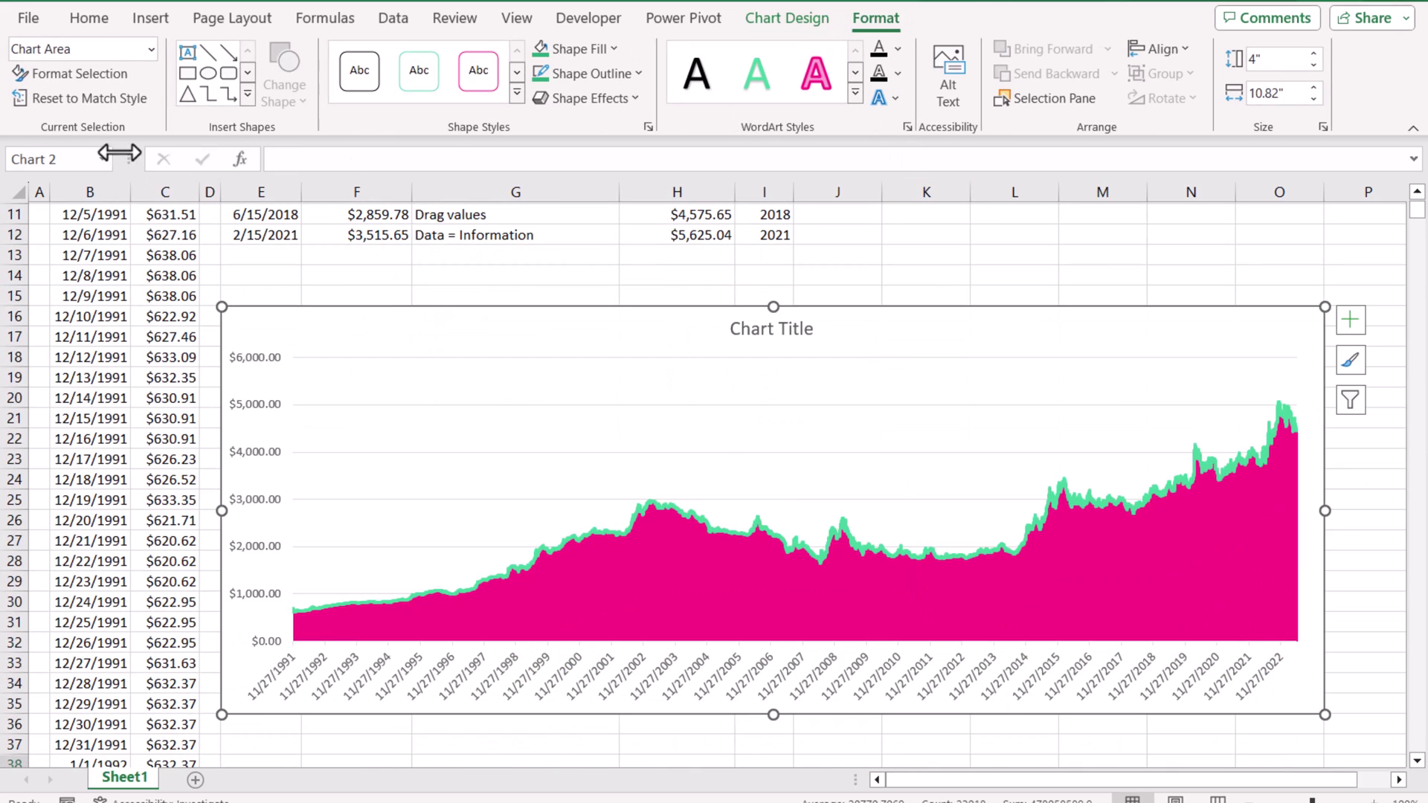
click(151, 46)
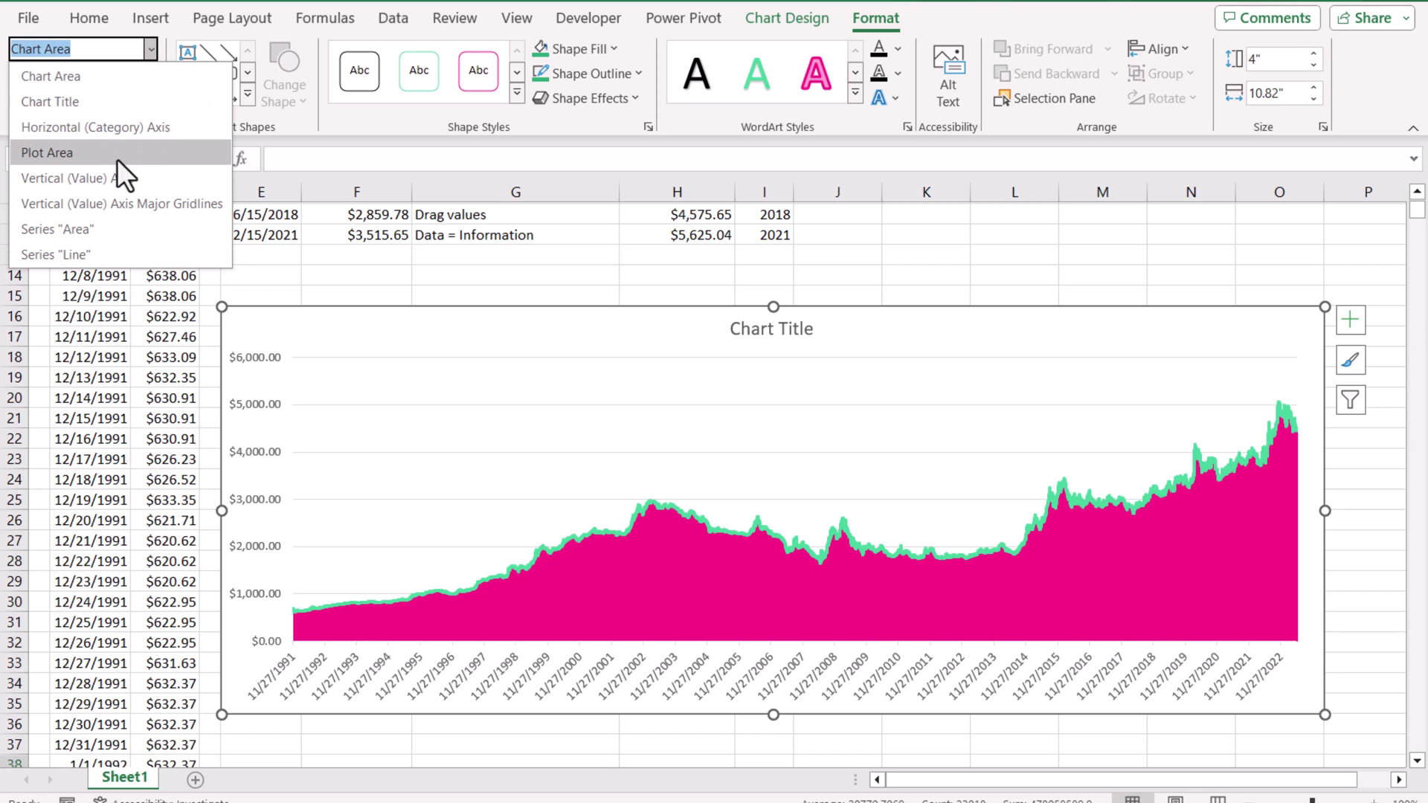
click(112, 228)
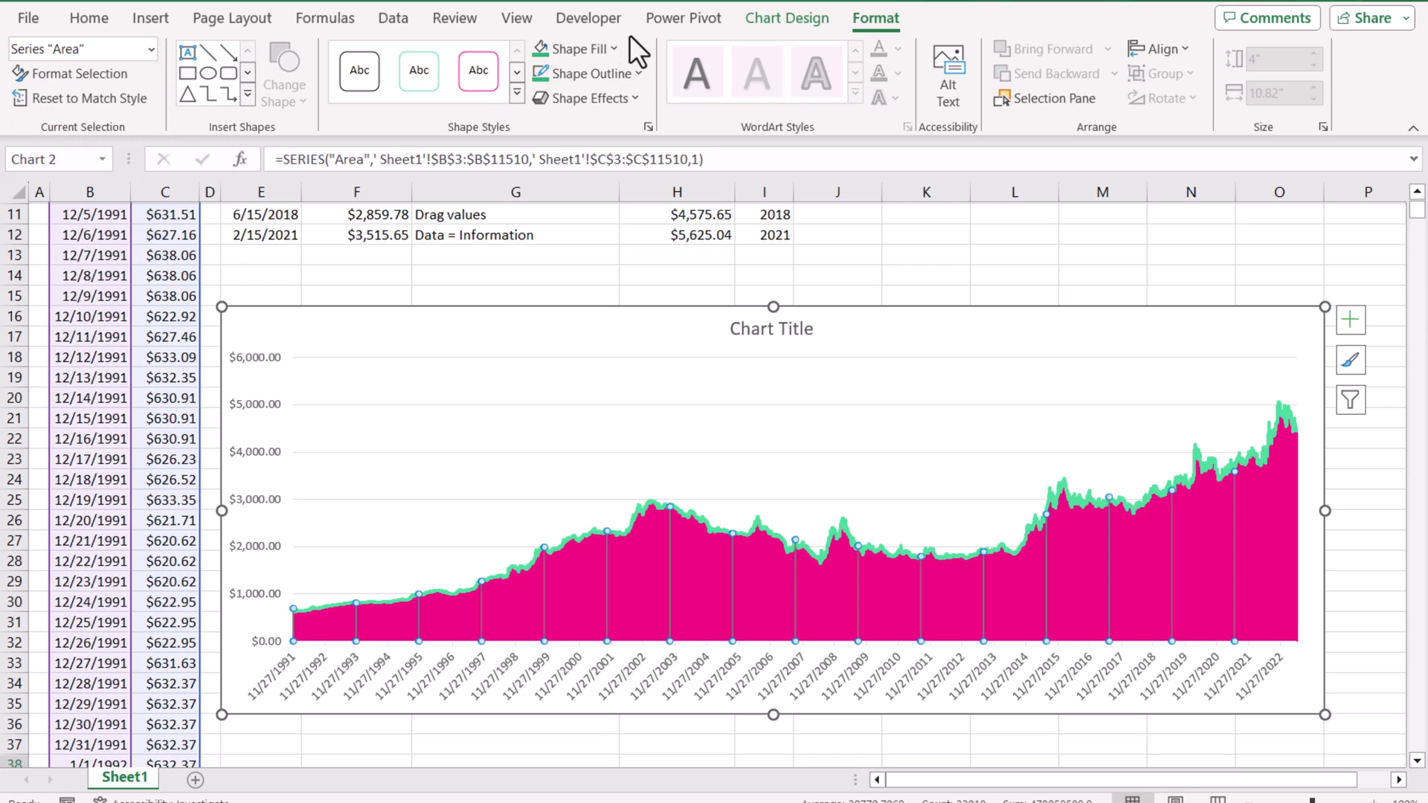
click(630, 75)
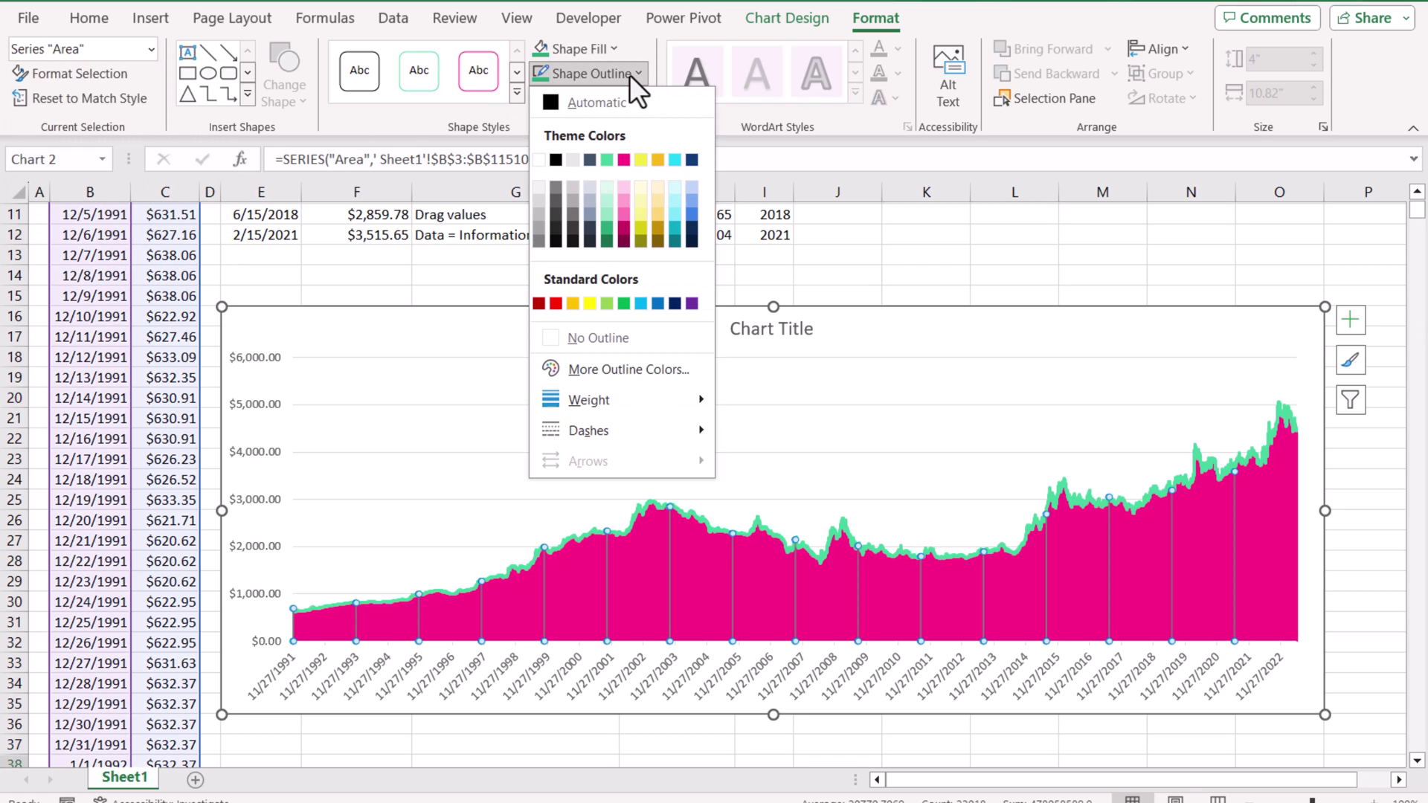
click(605, 217)
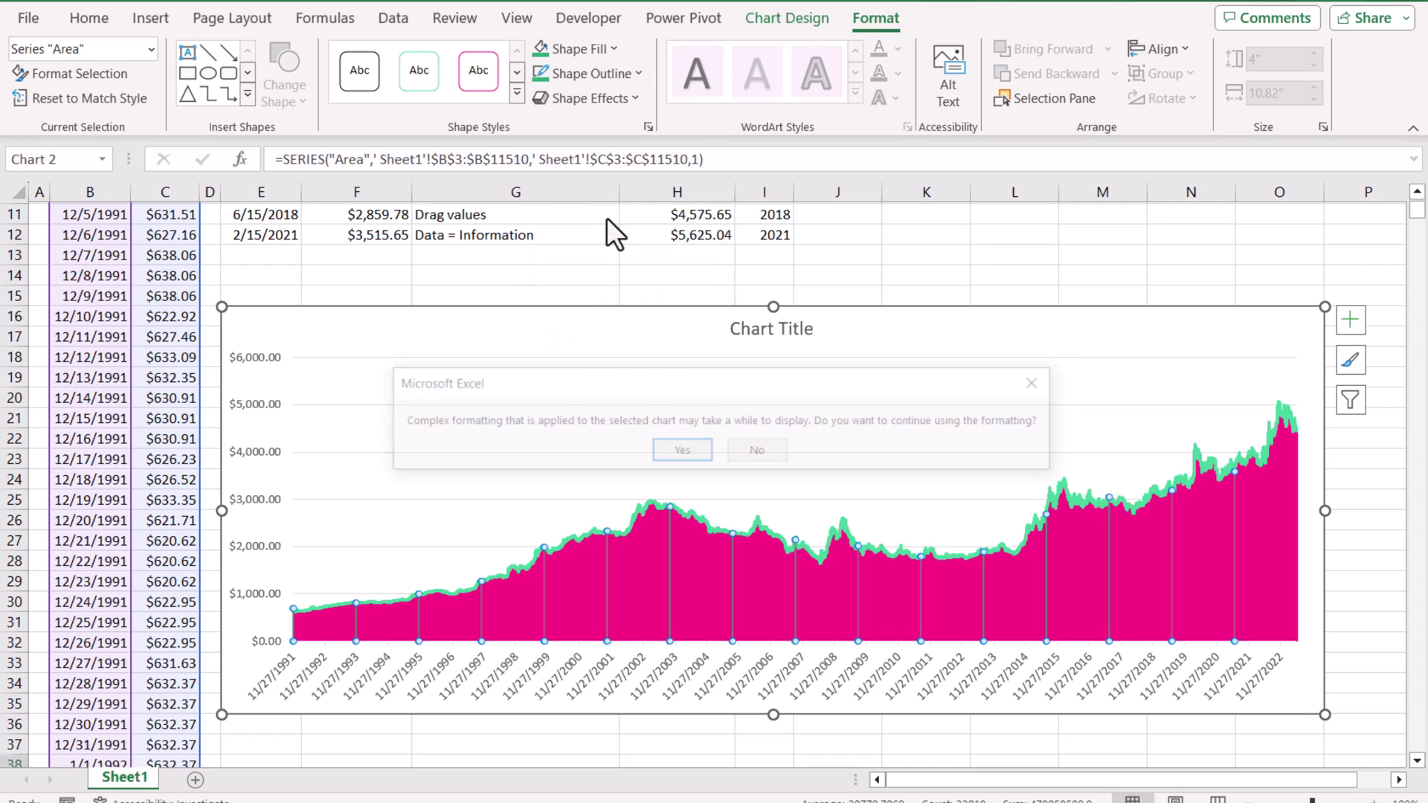
click(707, 451)
click(606, 52)
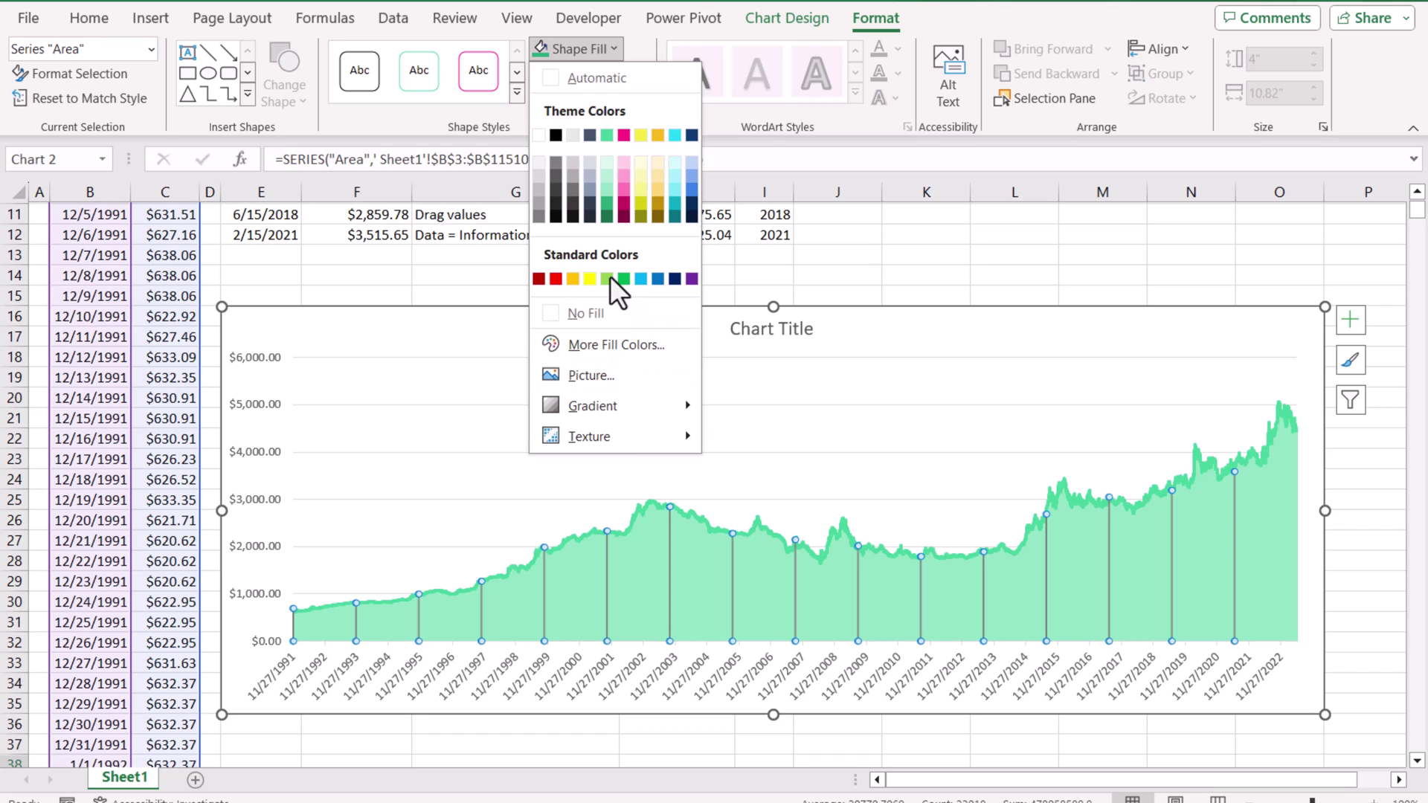
click(604, 191)
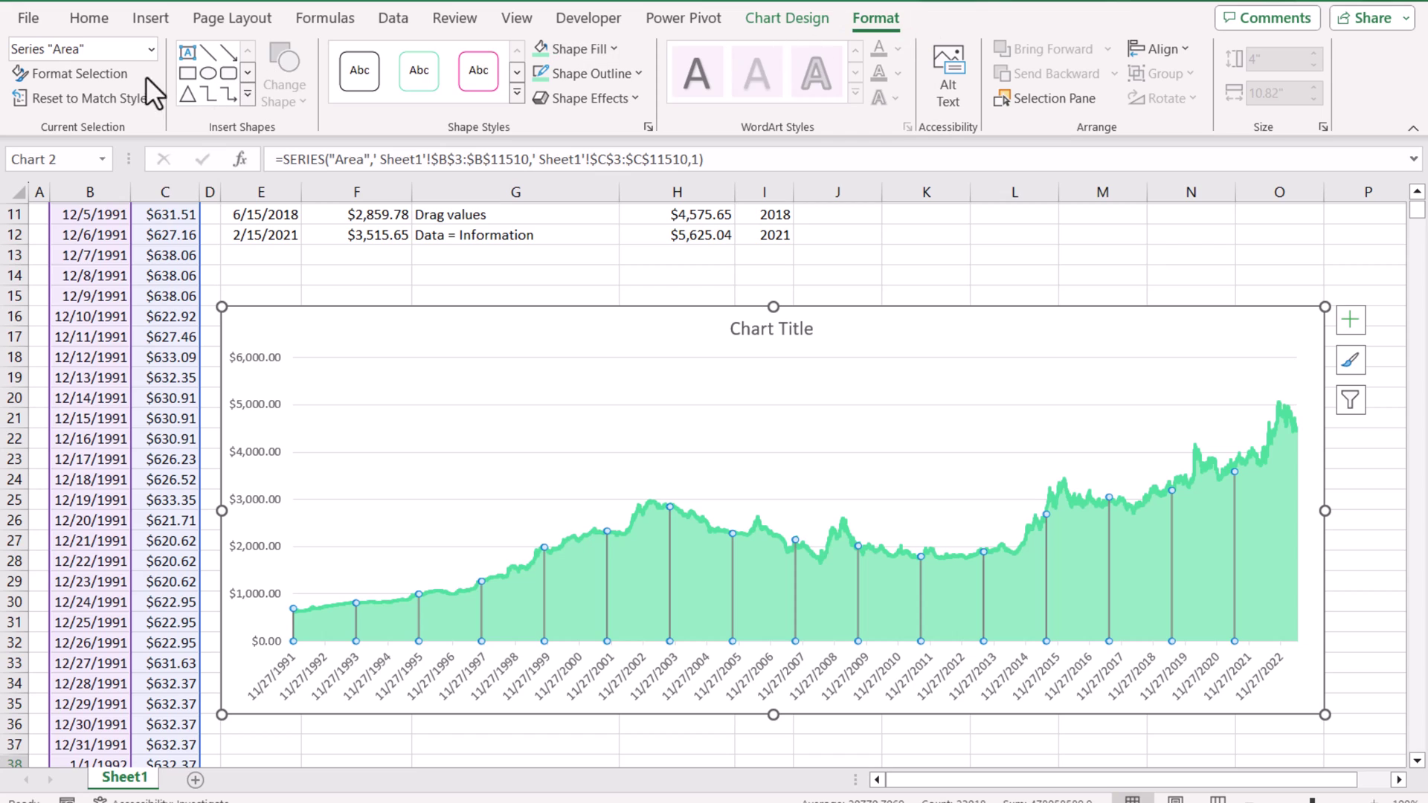
Give the Line series a dark green outline and a green fill
click(153, 49)
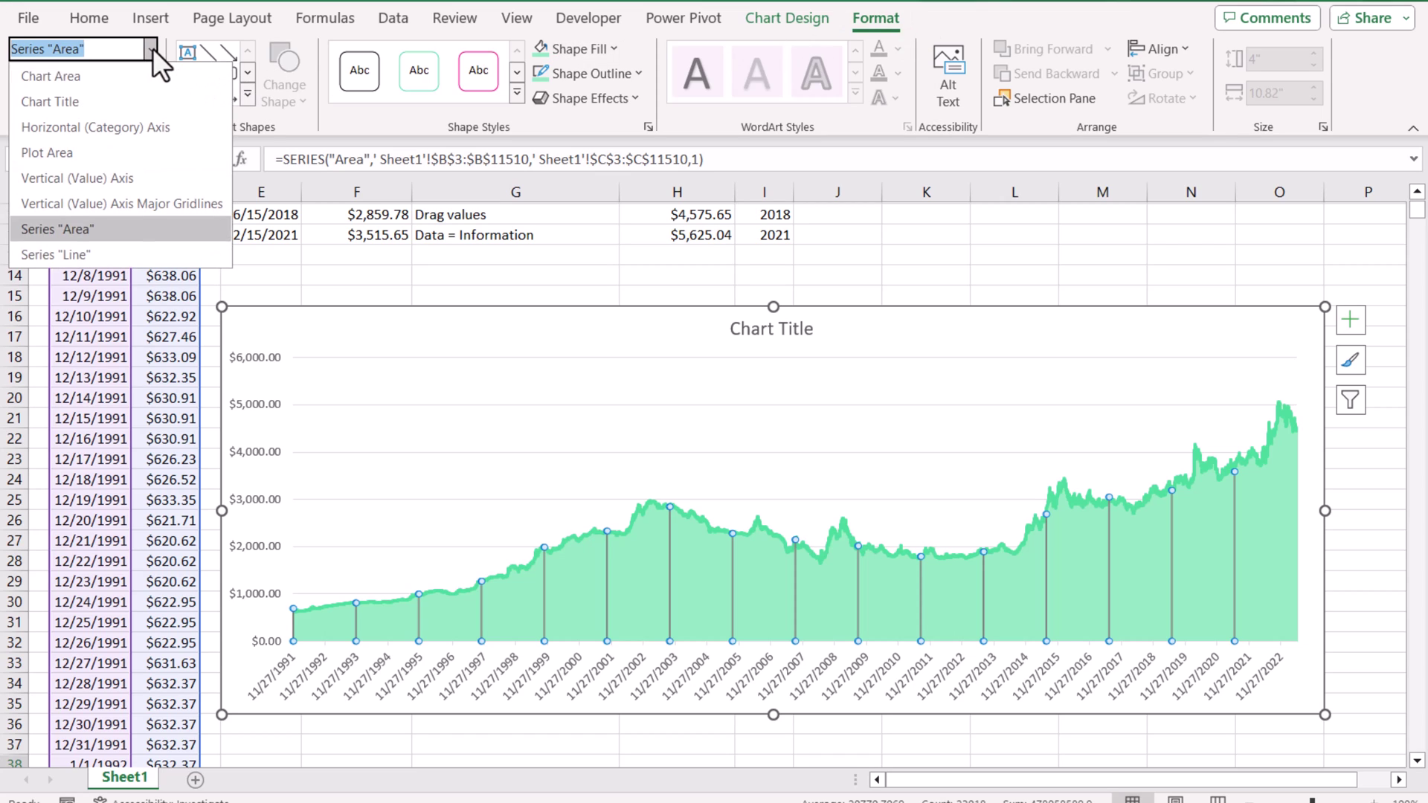
click(124, 256)
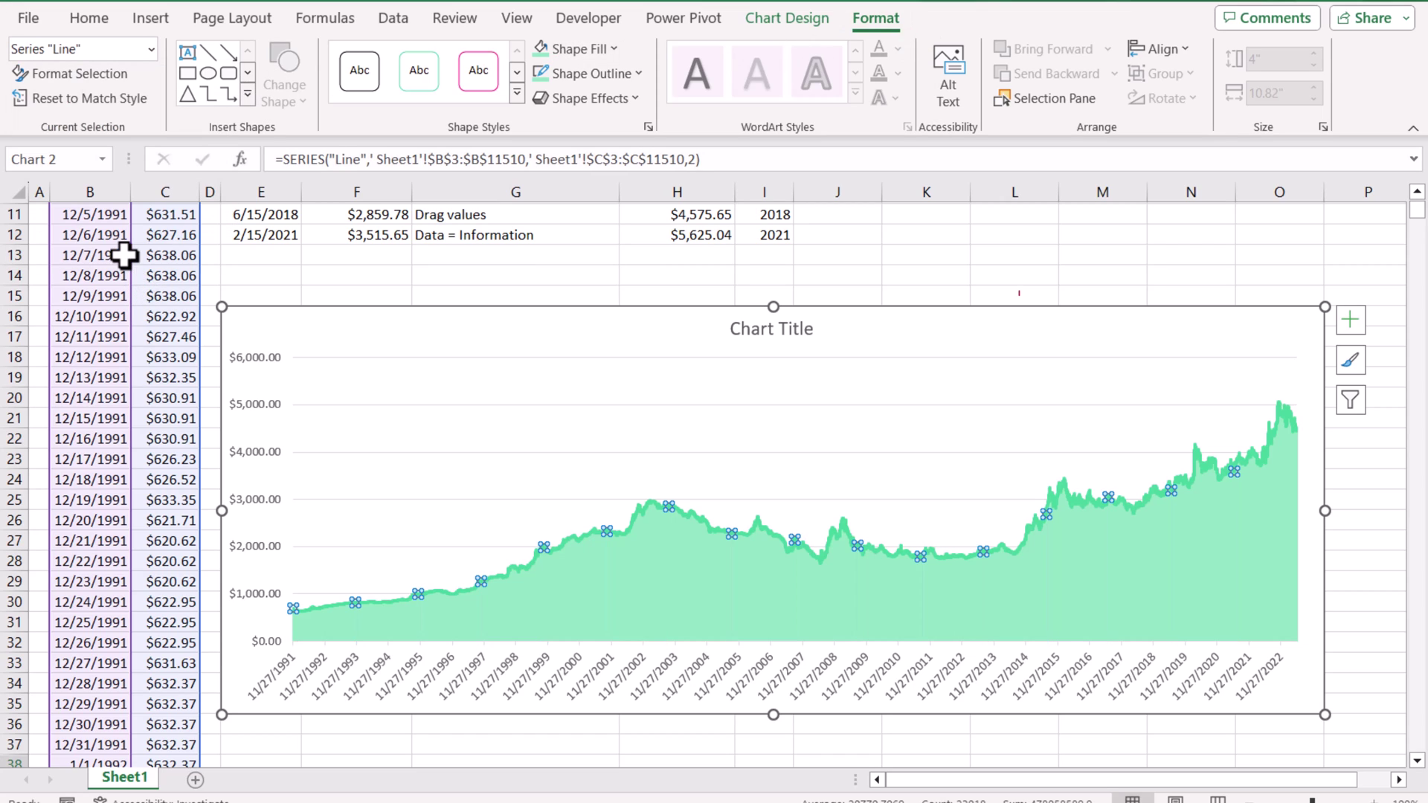
click(592, 79)
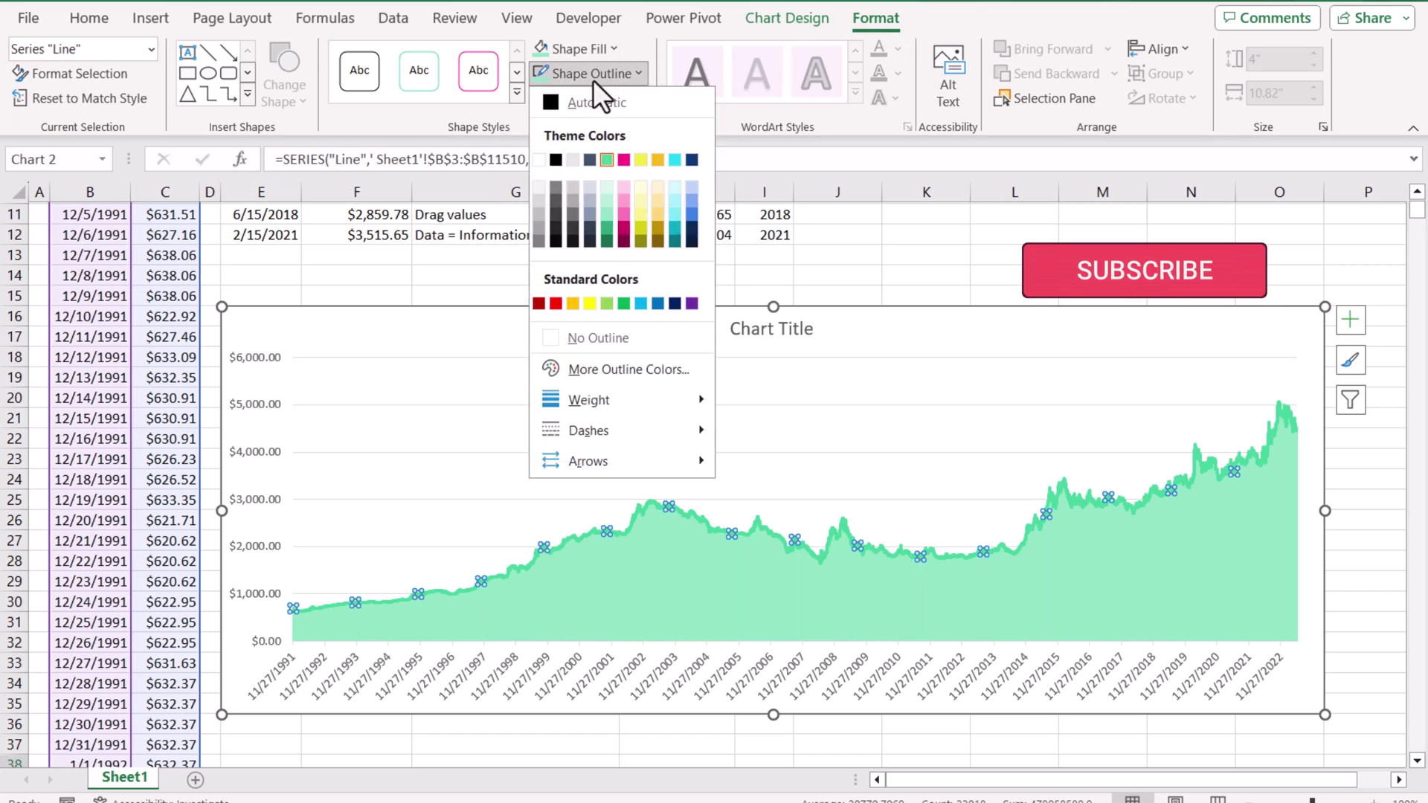
click(604, 232)
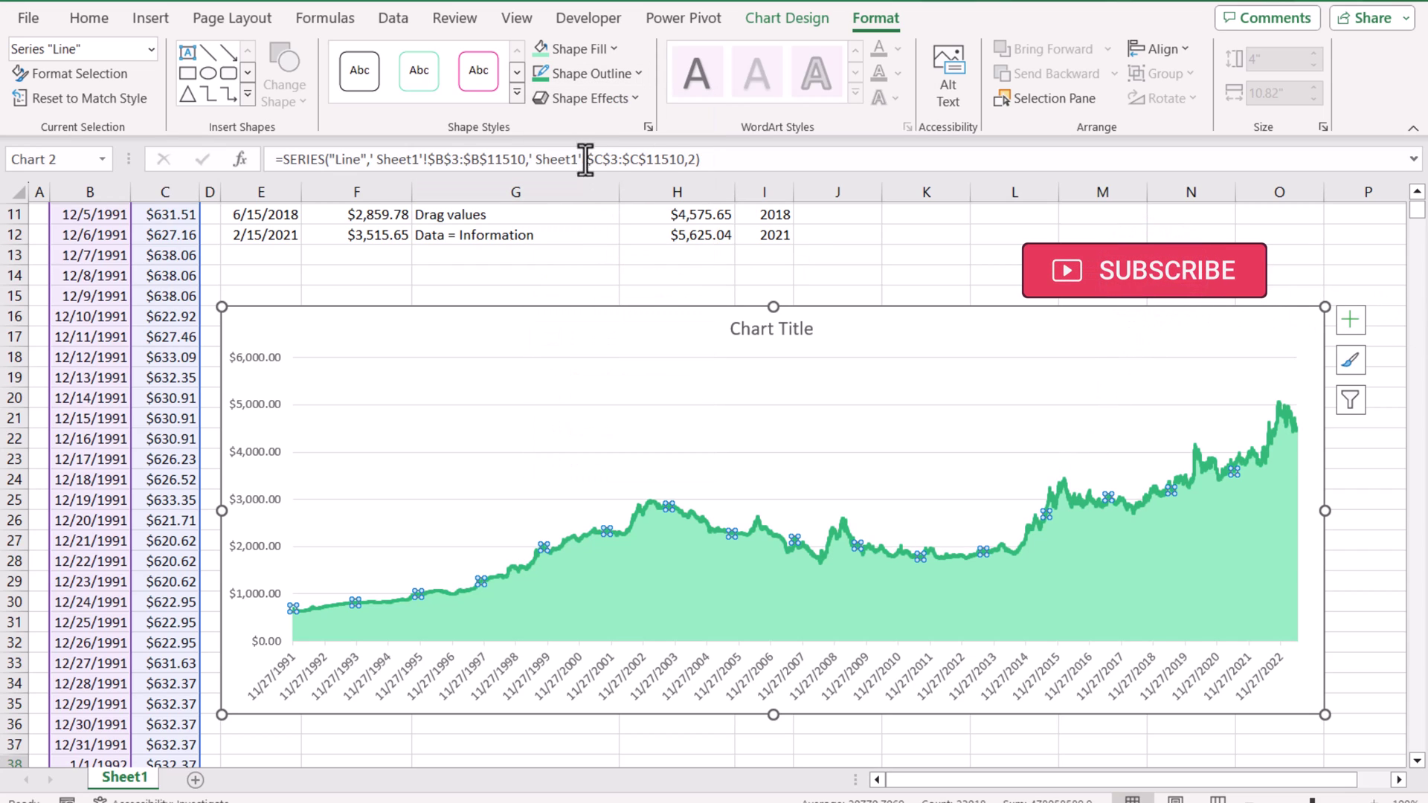
click(588, 49)
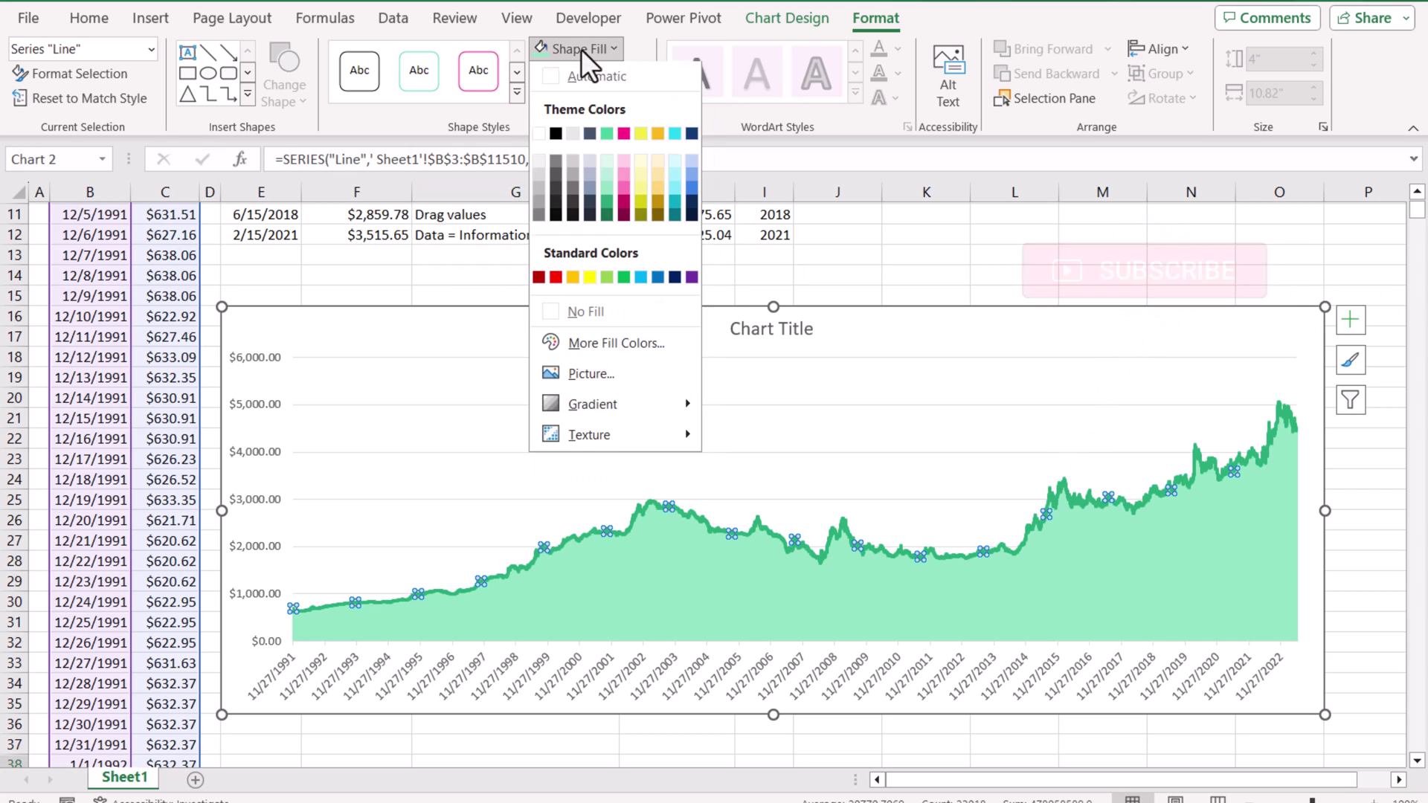
click(609, 201)
Delete the chart title
click(803, 288)
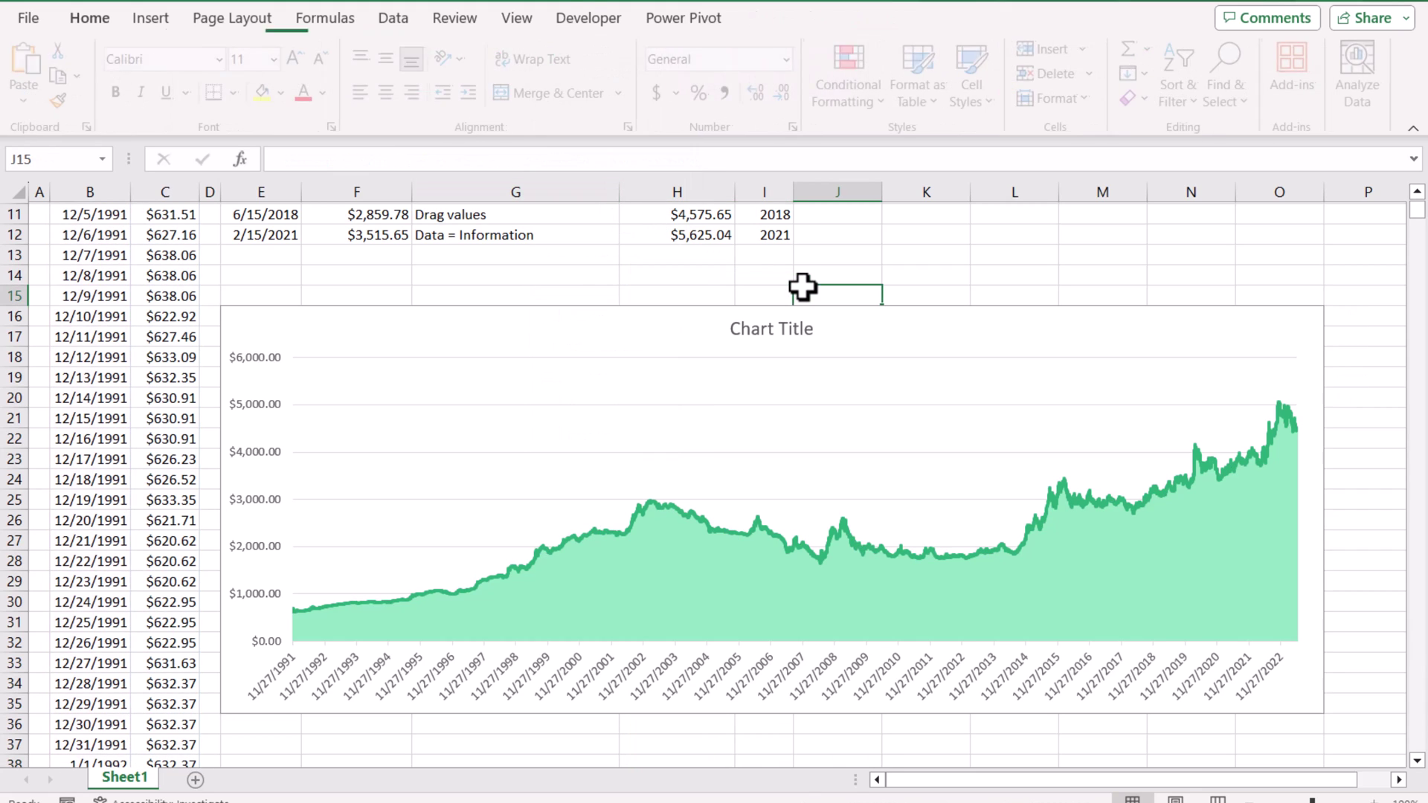
click(779, 332)
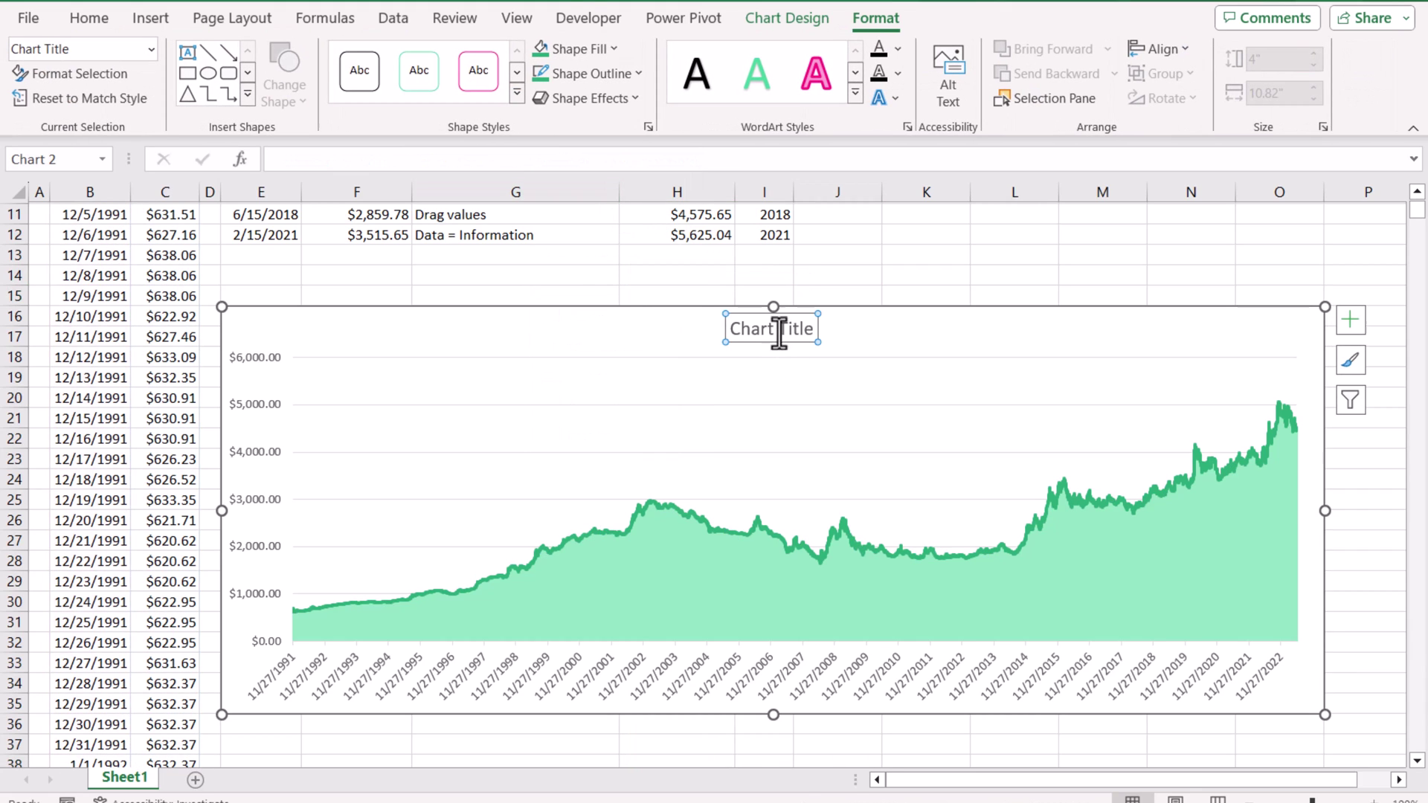
key(Delete)
Delete the gridlines, then copy Milestones and Actual TimeLine (E2:F12) into the chart
click(759, 322)
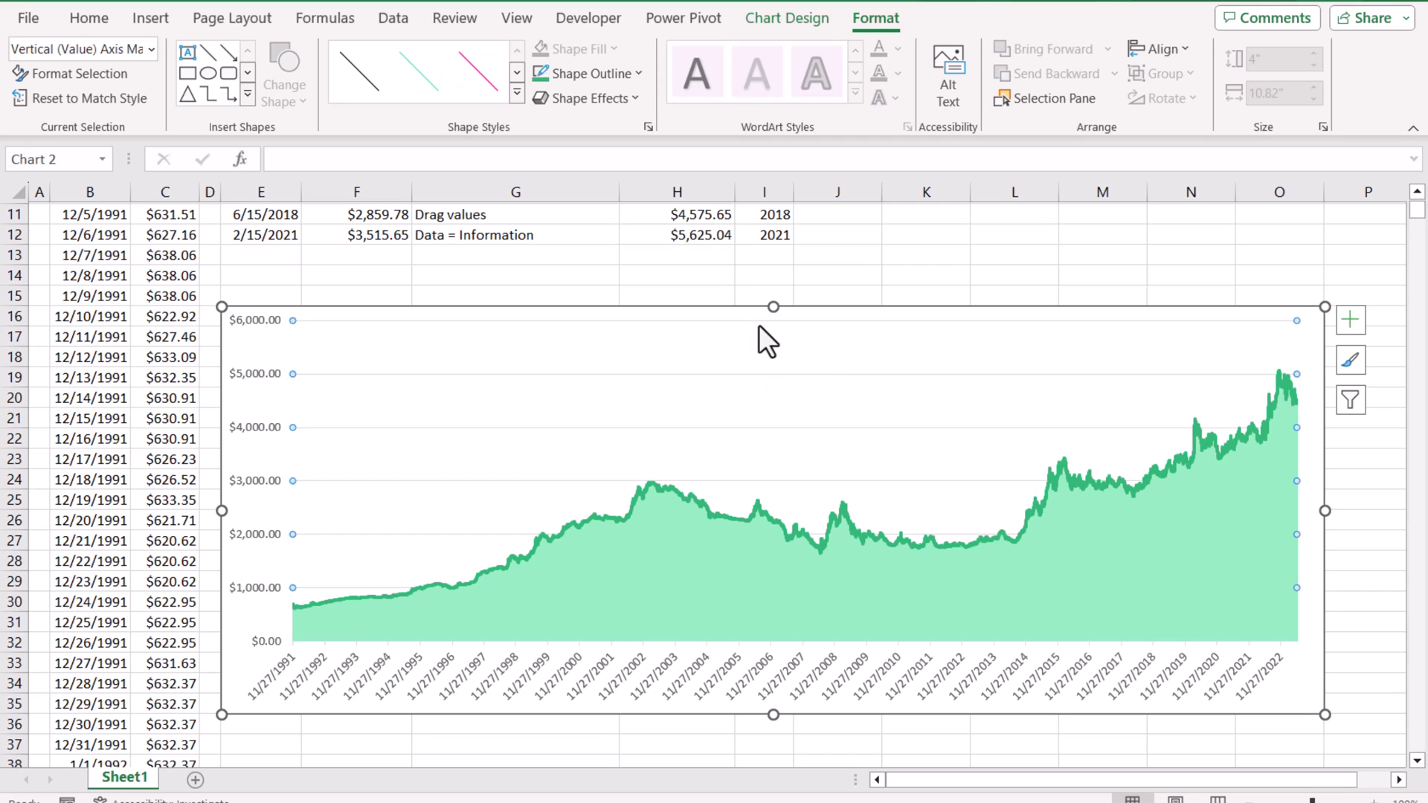
key(Delete)
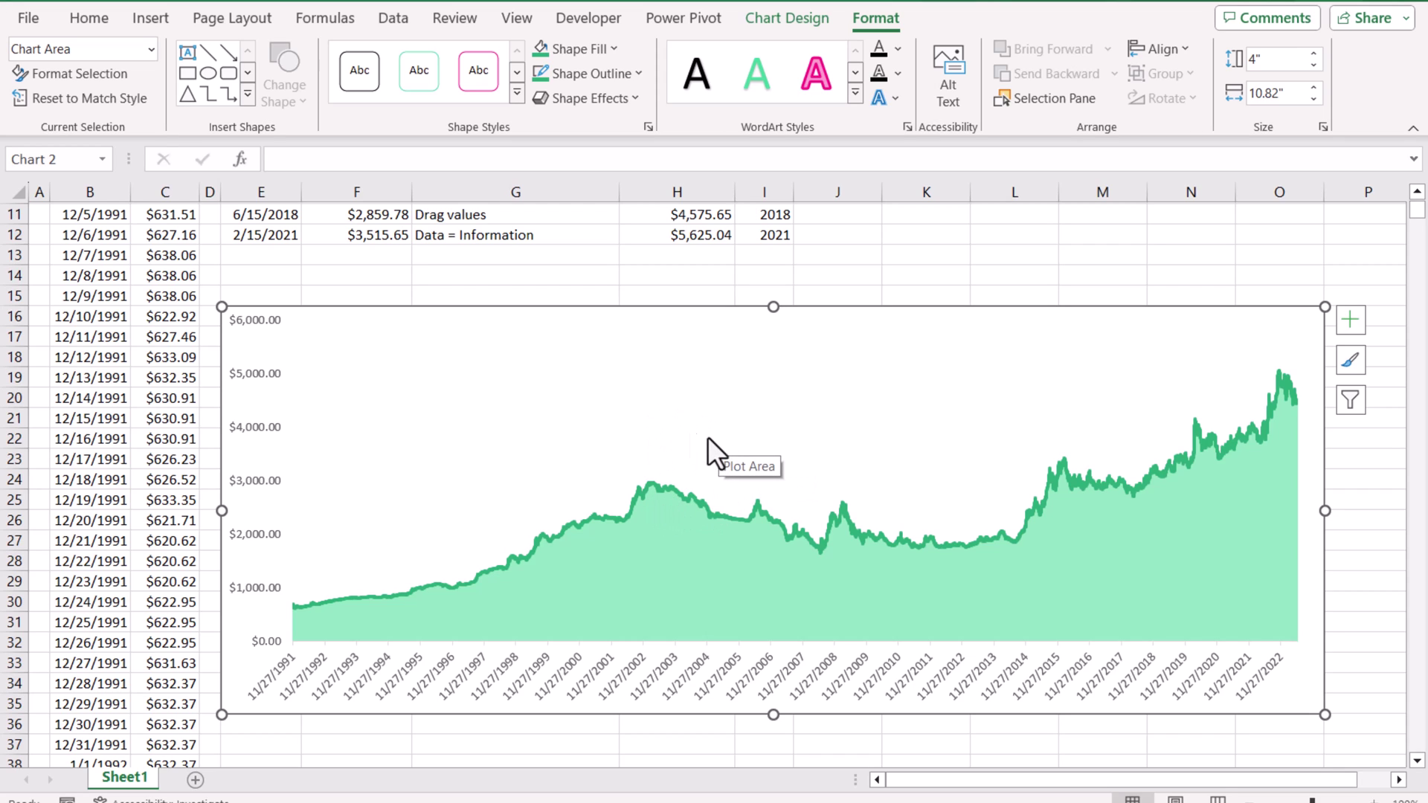
scroll(707, 436, up, 4)
drag(256, 236, 358, 435)
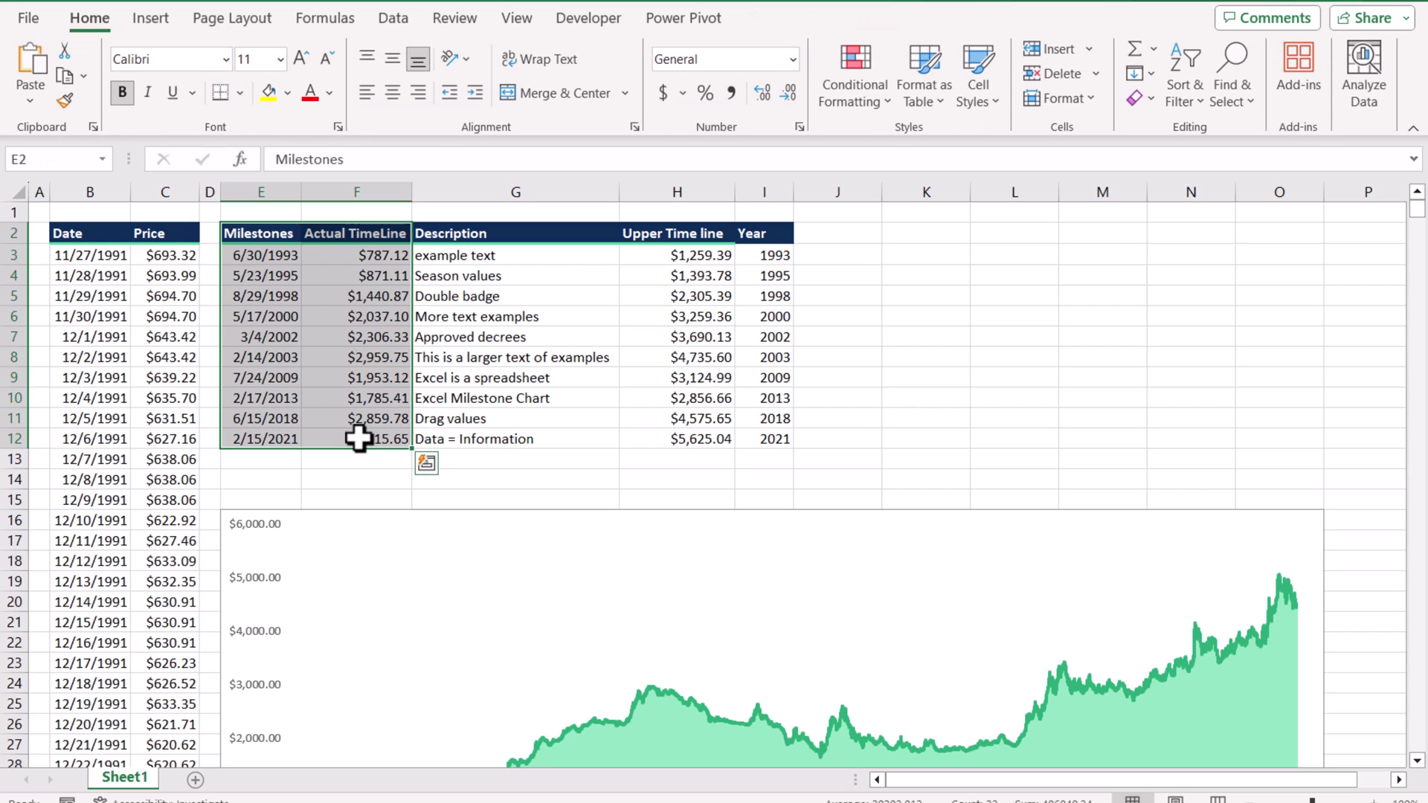
key(ctrl+c)
click(366, 508)
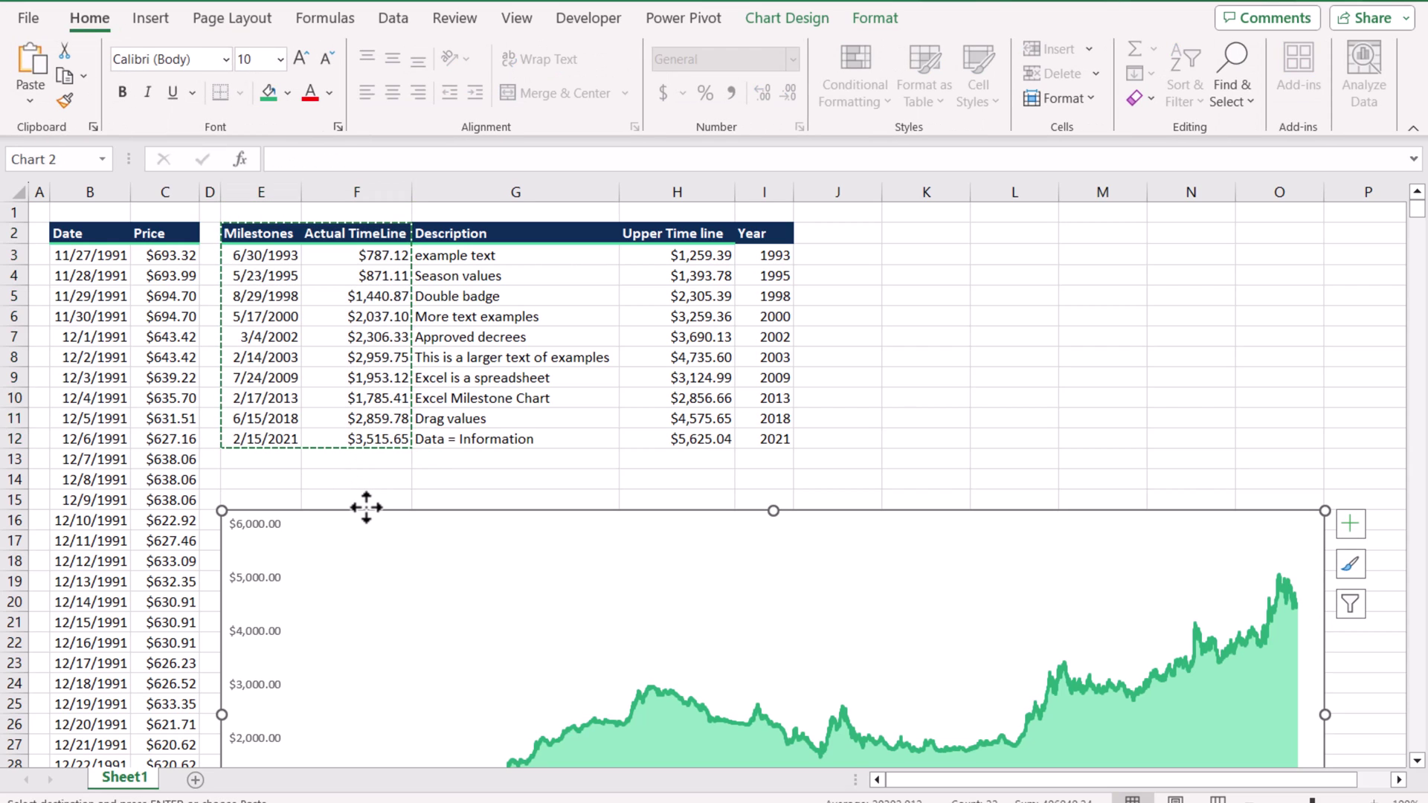
scroll(377, 532, down, 3)
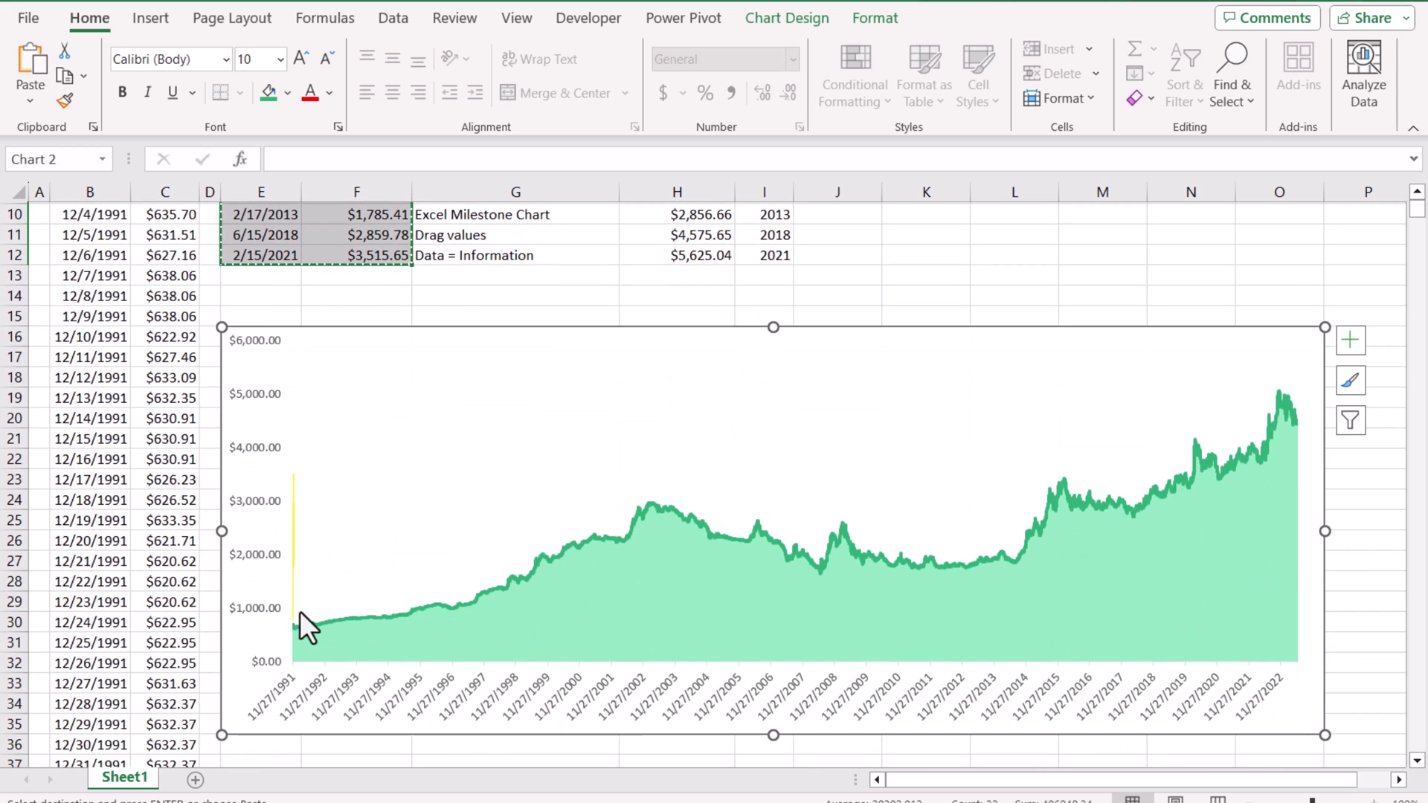
Make the Actual TimeLine series a Scatter in the combo chart, unticking Secondary Axis
click(293, 542)
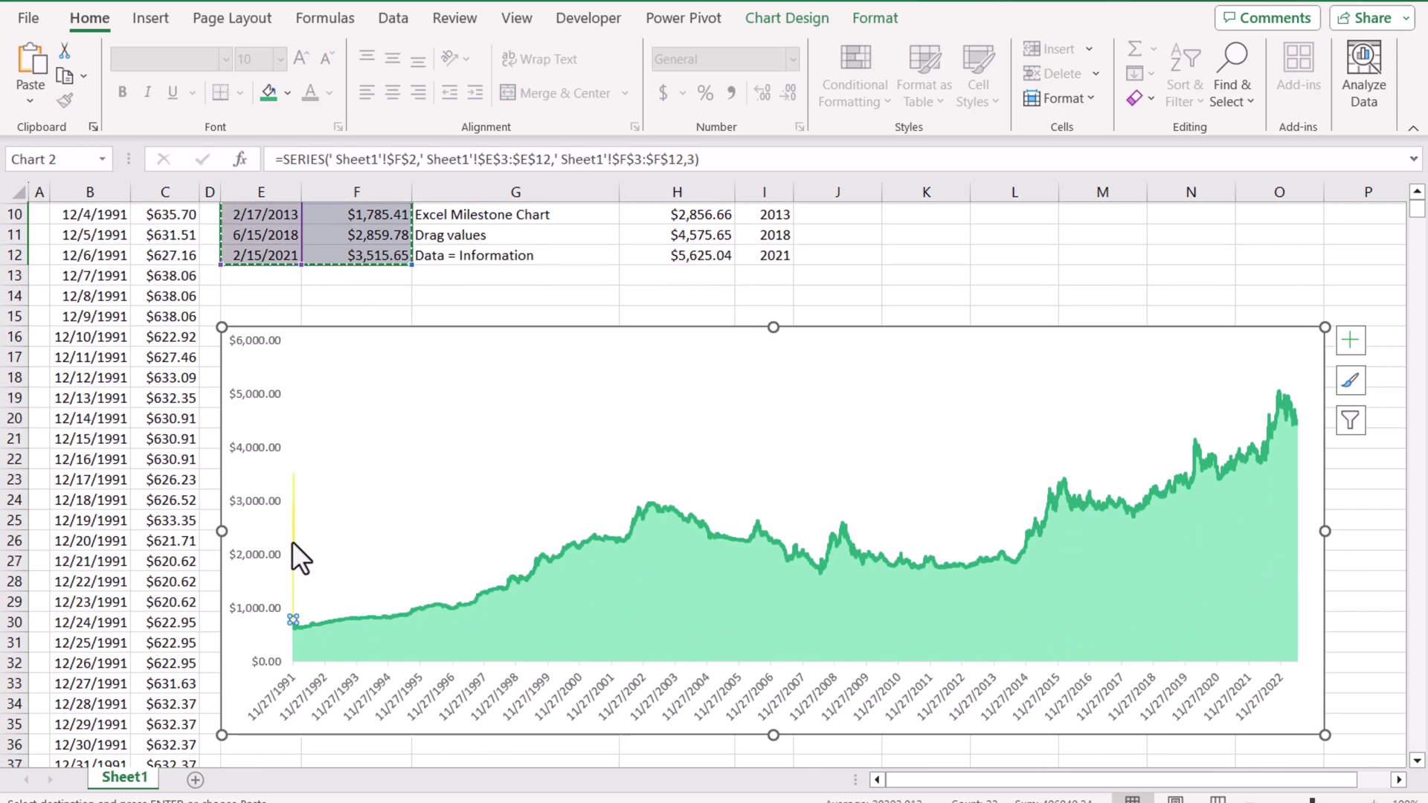
click(798, 15)
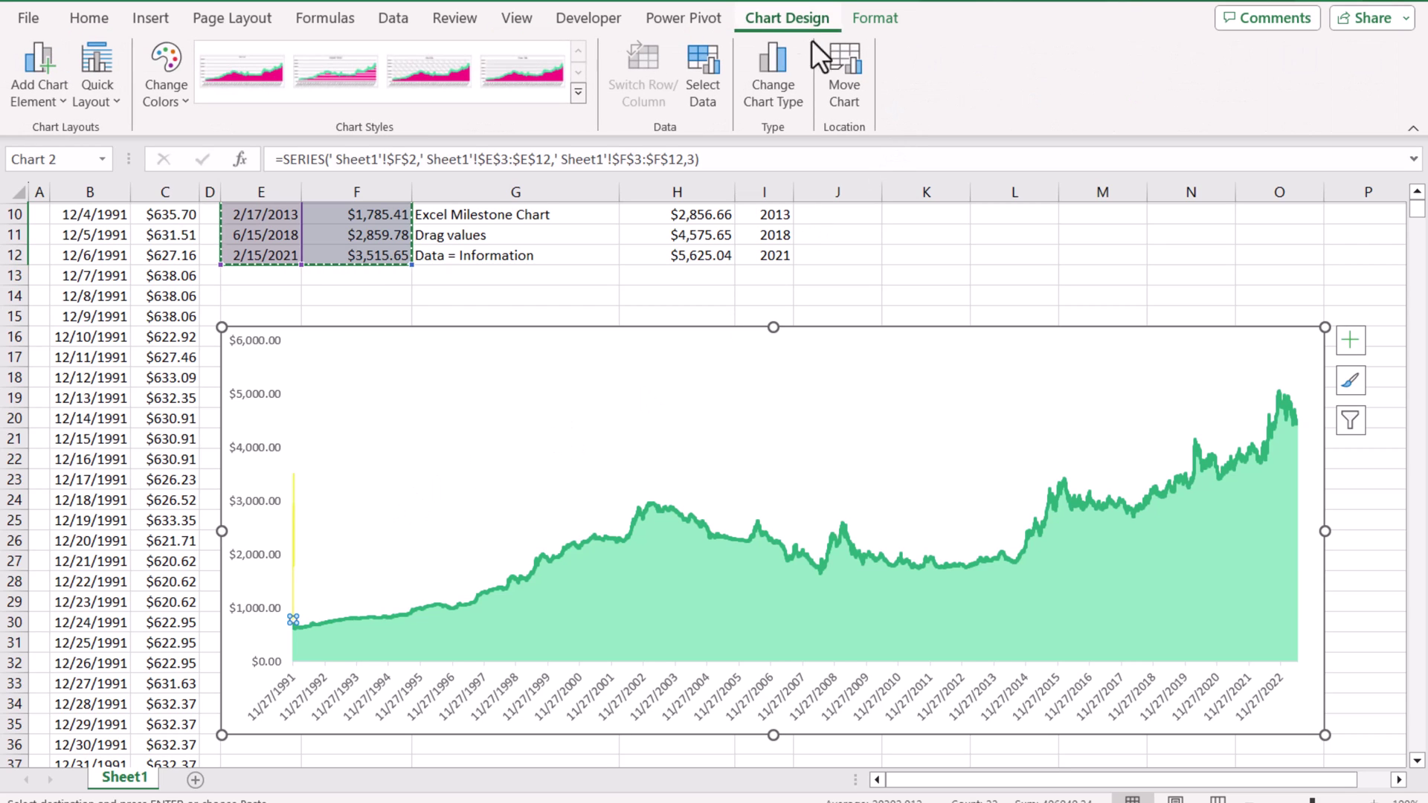
click(783, 92)
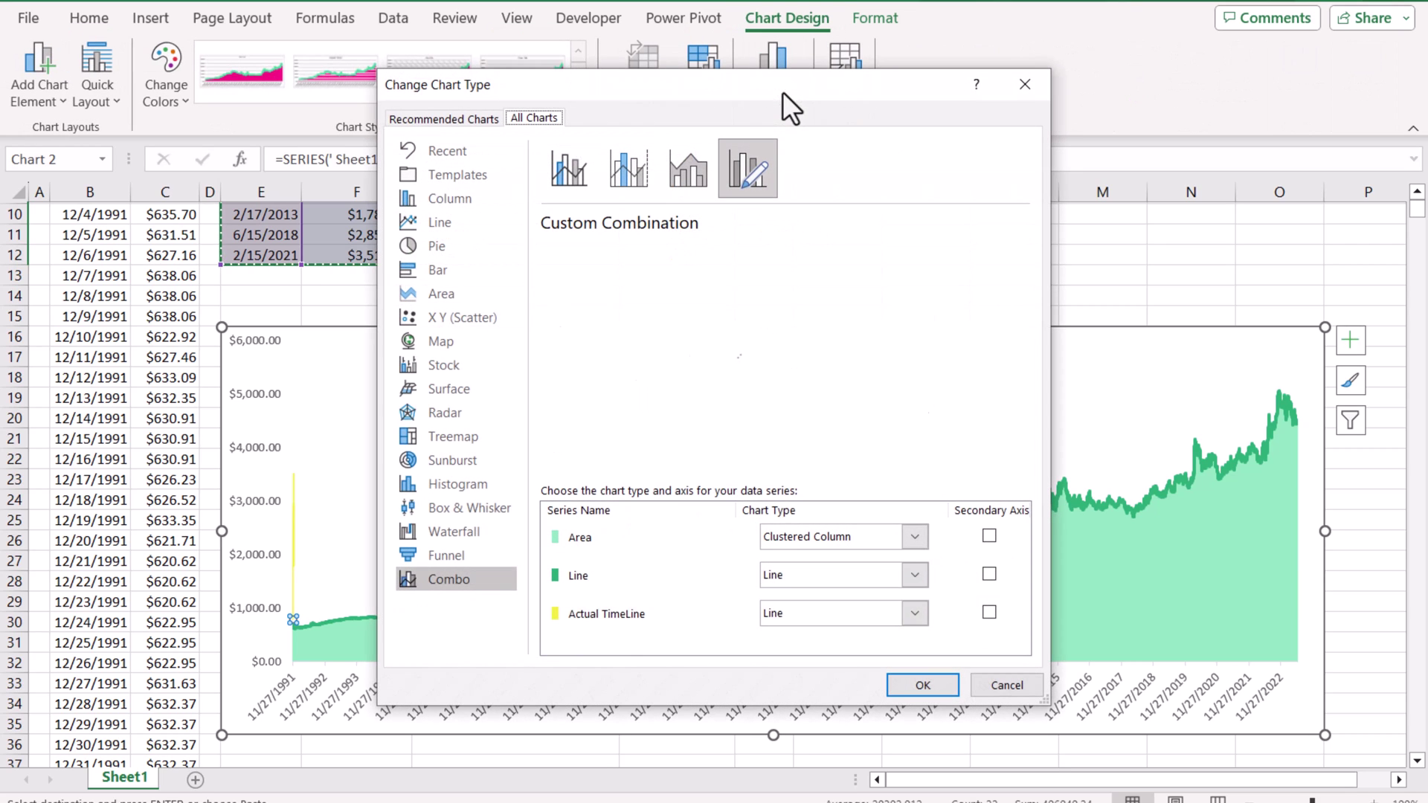
click(914, 614)
scroll(850, 444, down, 5)
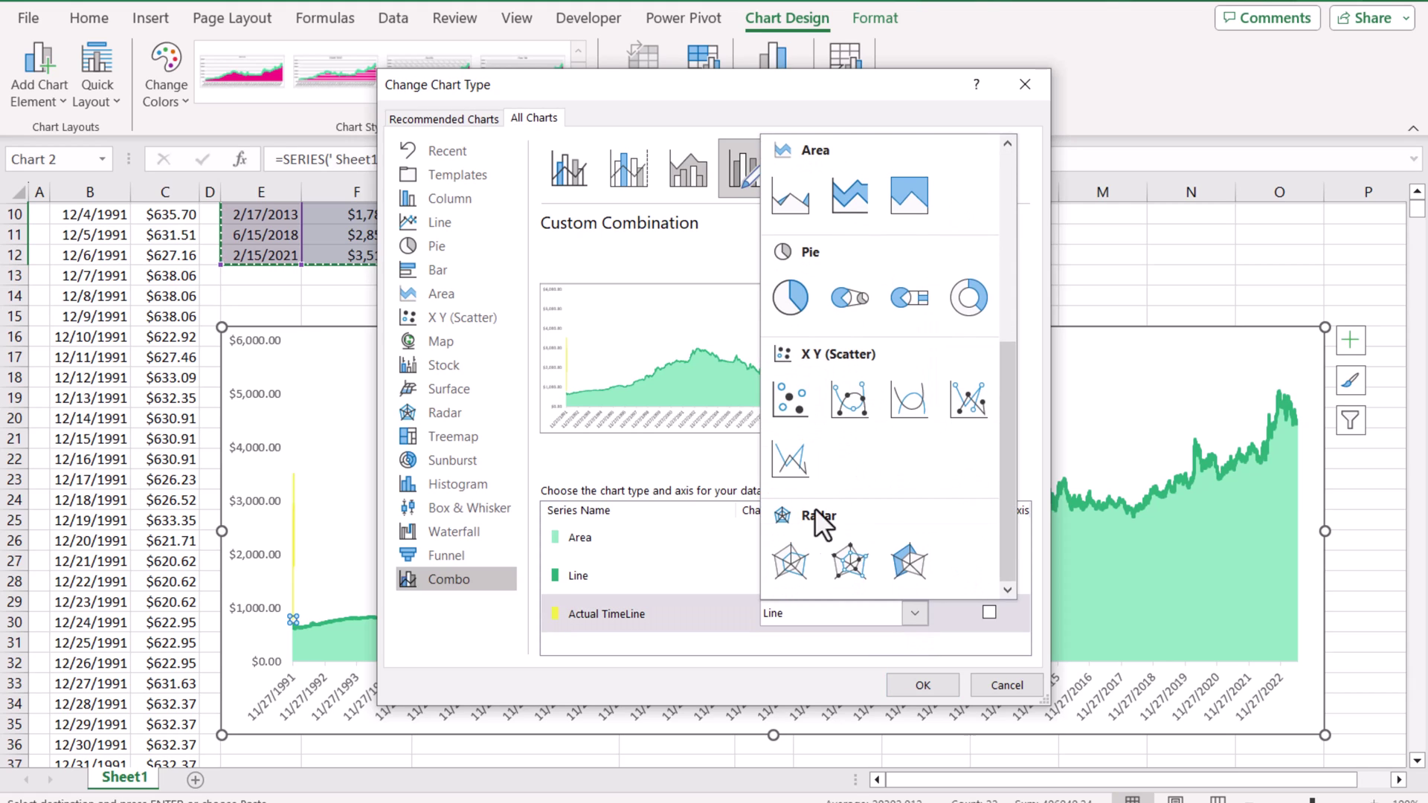
click(793, 409)
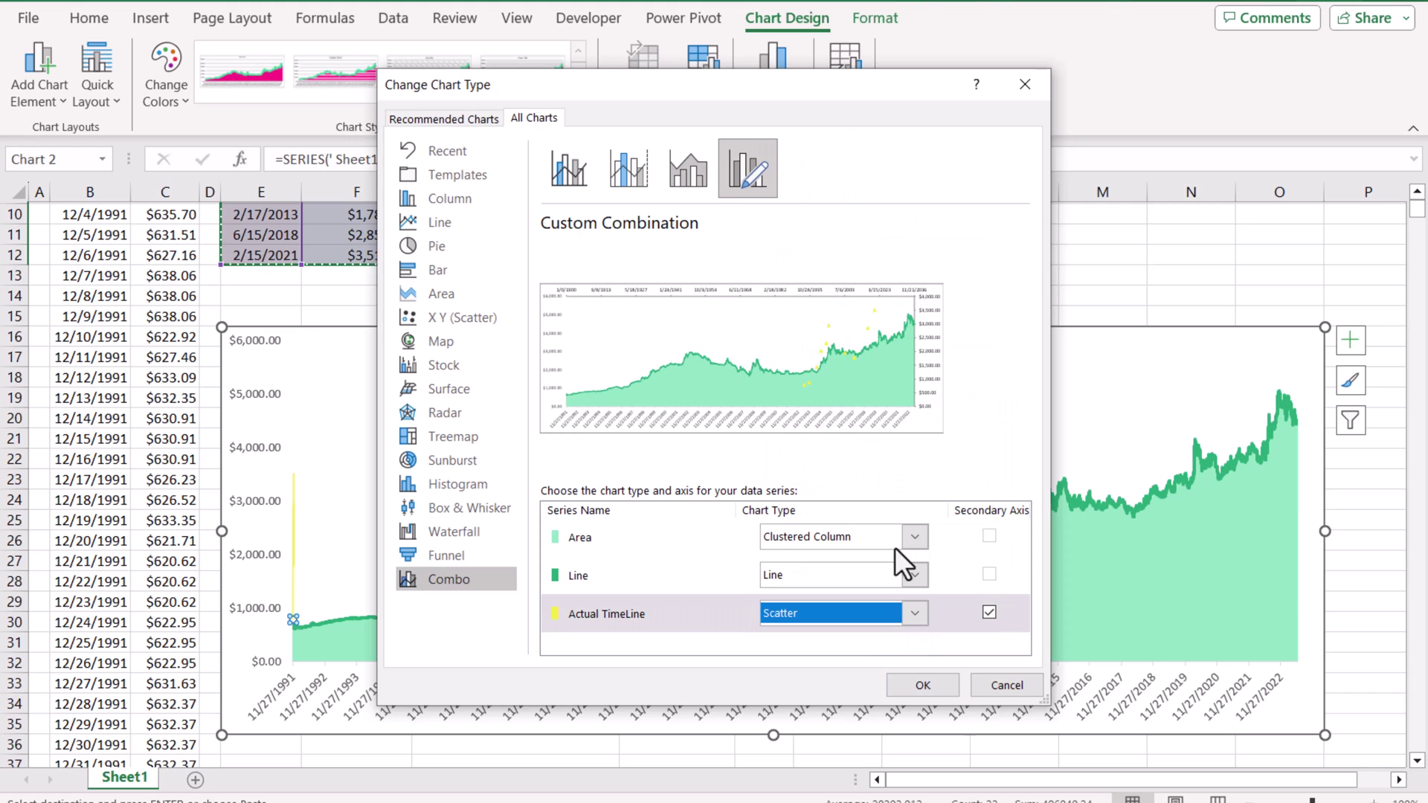
click(989, 614)
click(930, 685)
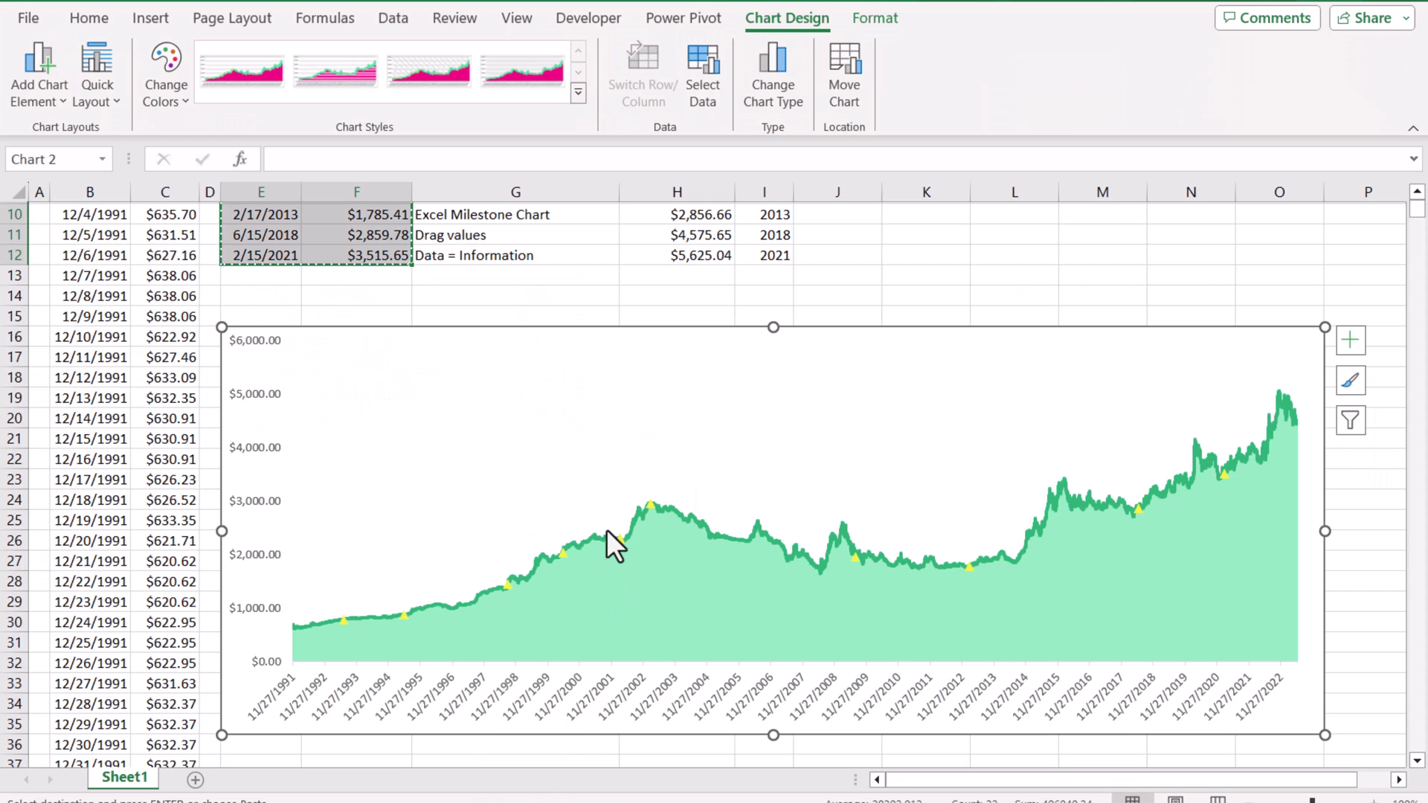
Copy Milestones E2:E12 with Upper Time line H2:H12 and paste them into the chart
scroll(575, 528, up, 3)
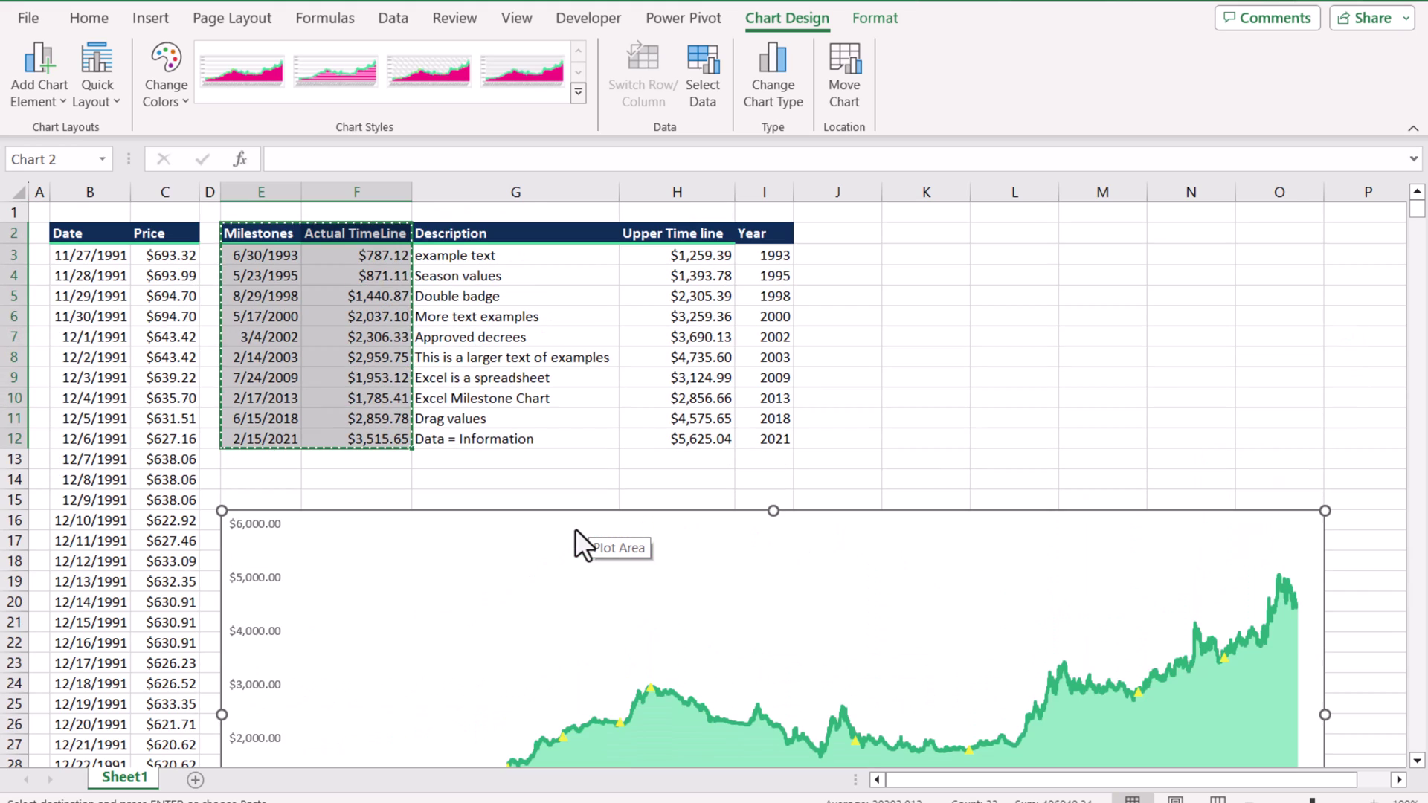
click(245, 240)
drag(245, 239, 277, 439)
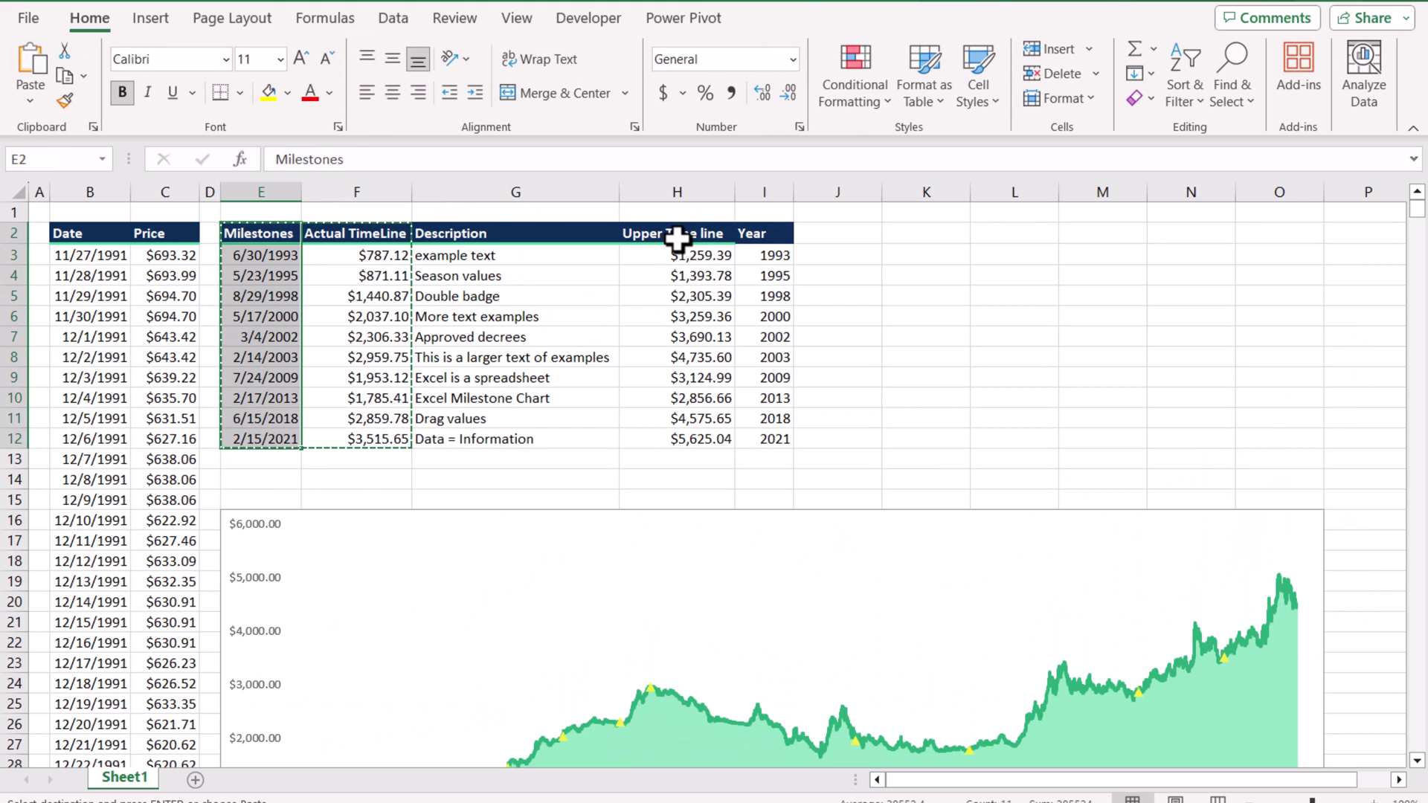
drag(679, 237, 699, 433)
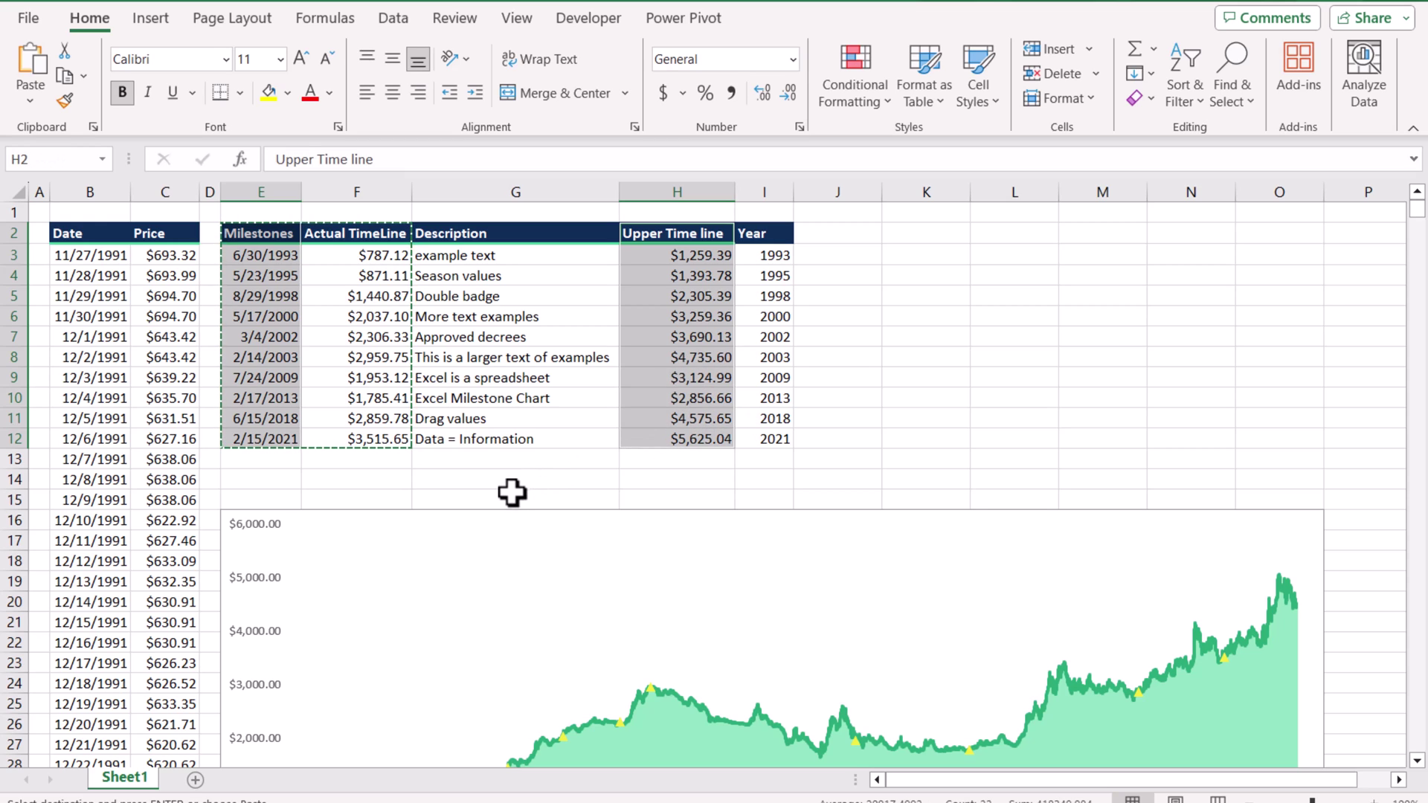
key(ctrl+c)
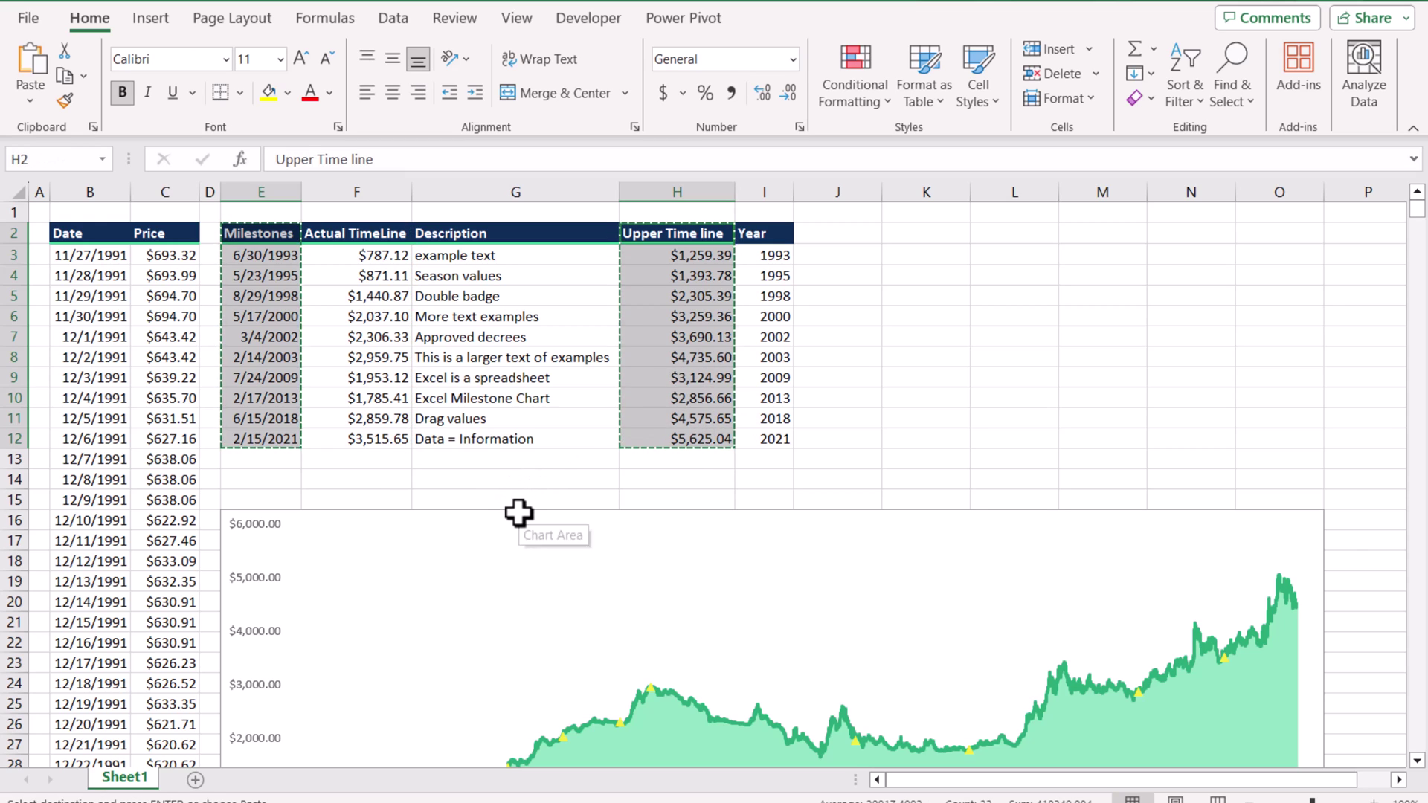
click(519, 512)
key(ctrl+v)
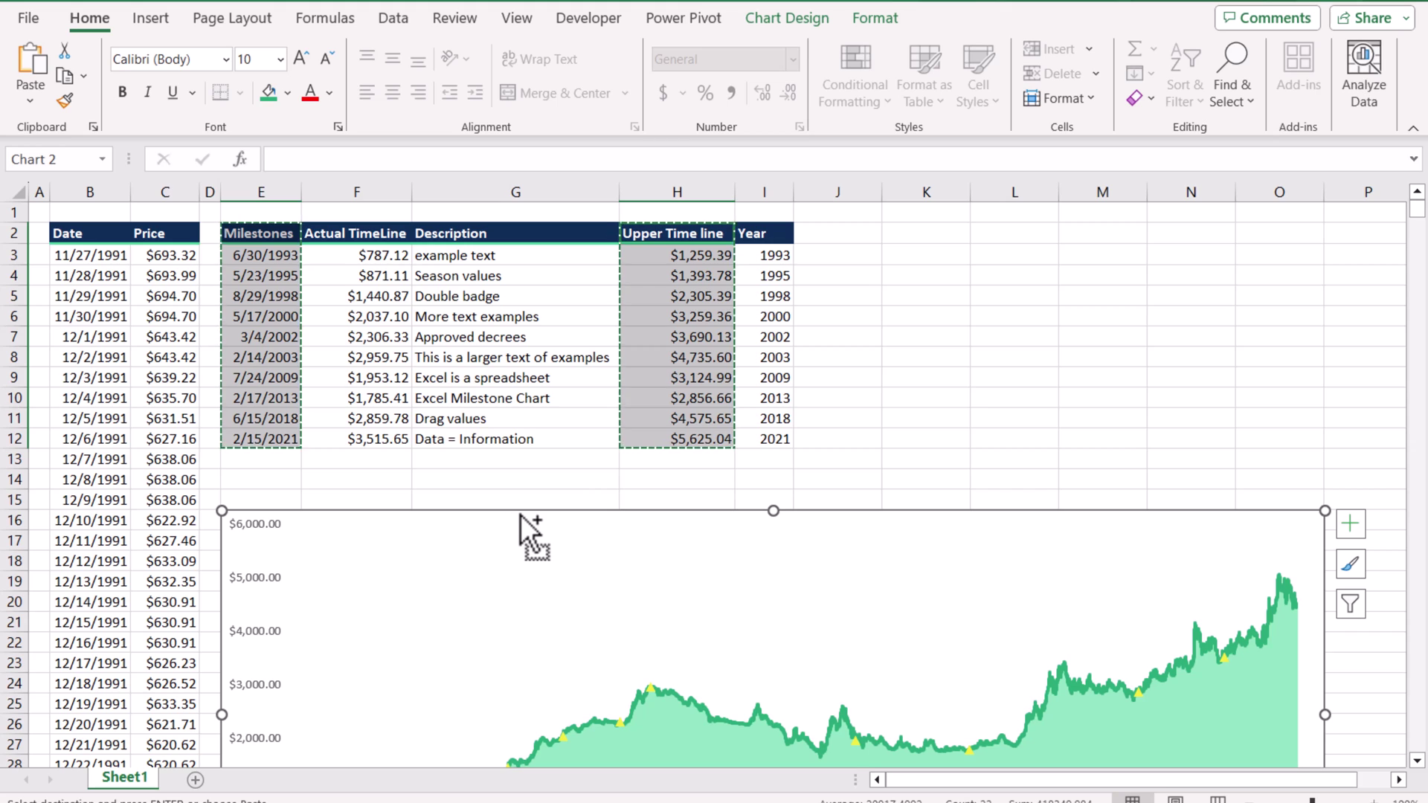
scroll(558, 521, down, 2)
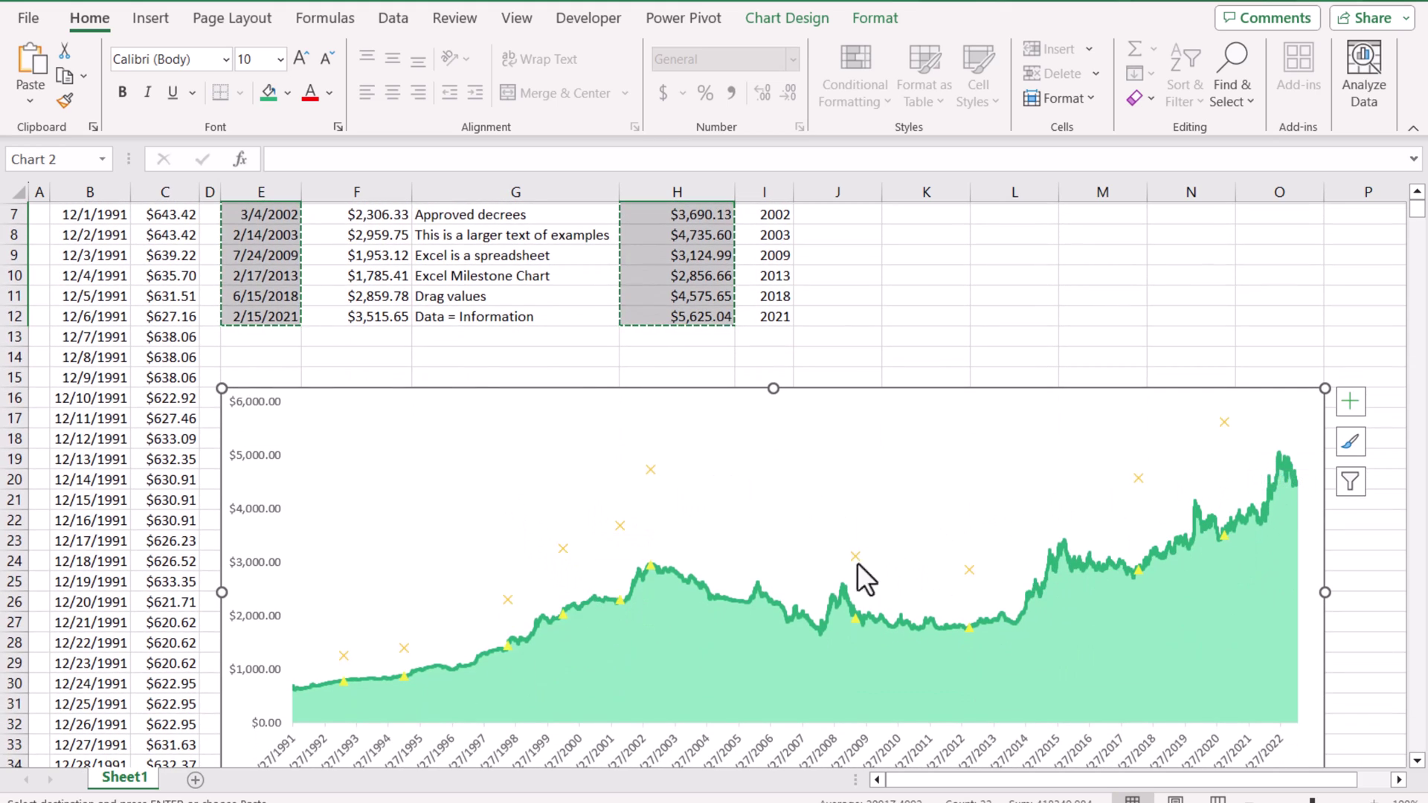
Format the Upper Time line series markers as built-in circles
click(876, 18)
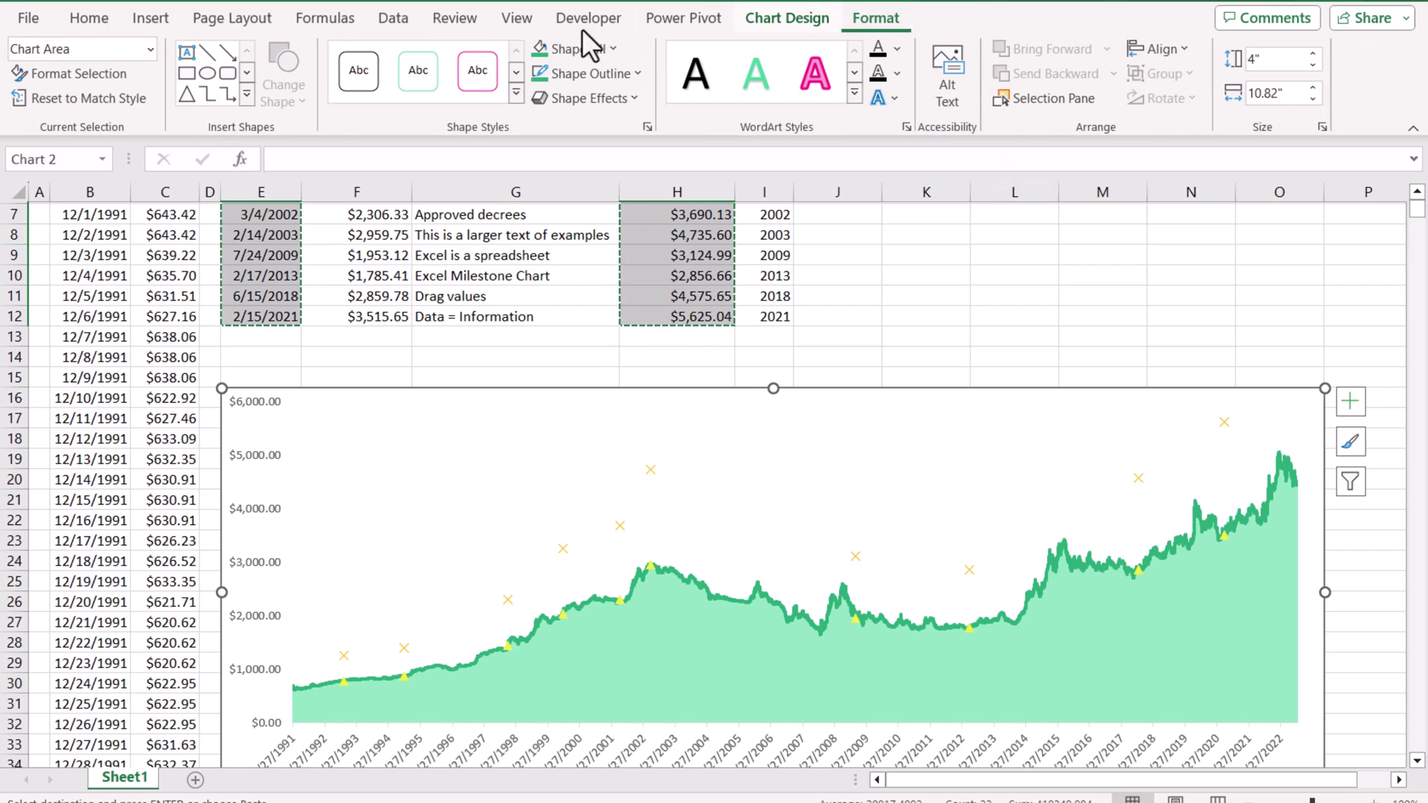
click(150, 49)
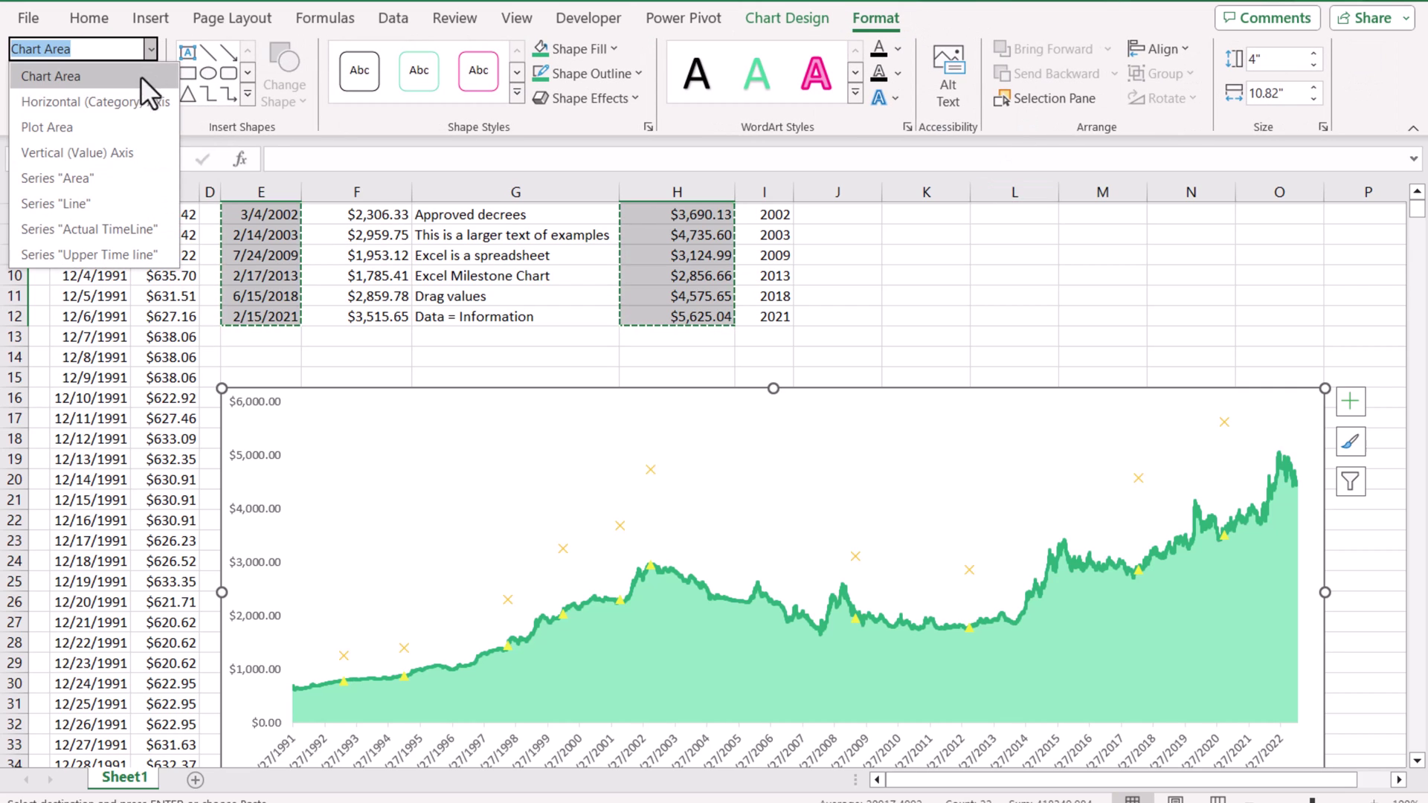
click(132, 256)
right_click(341, 654)
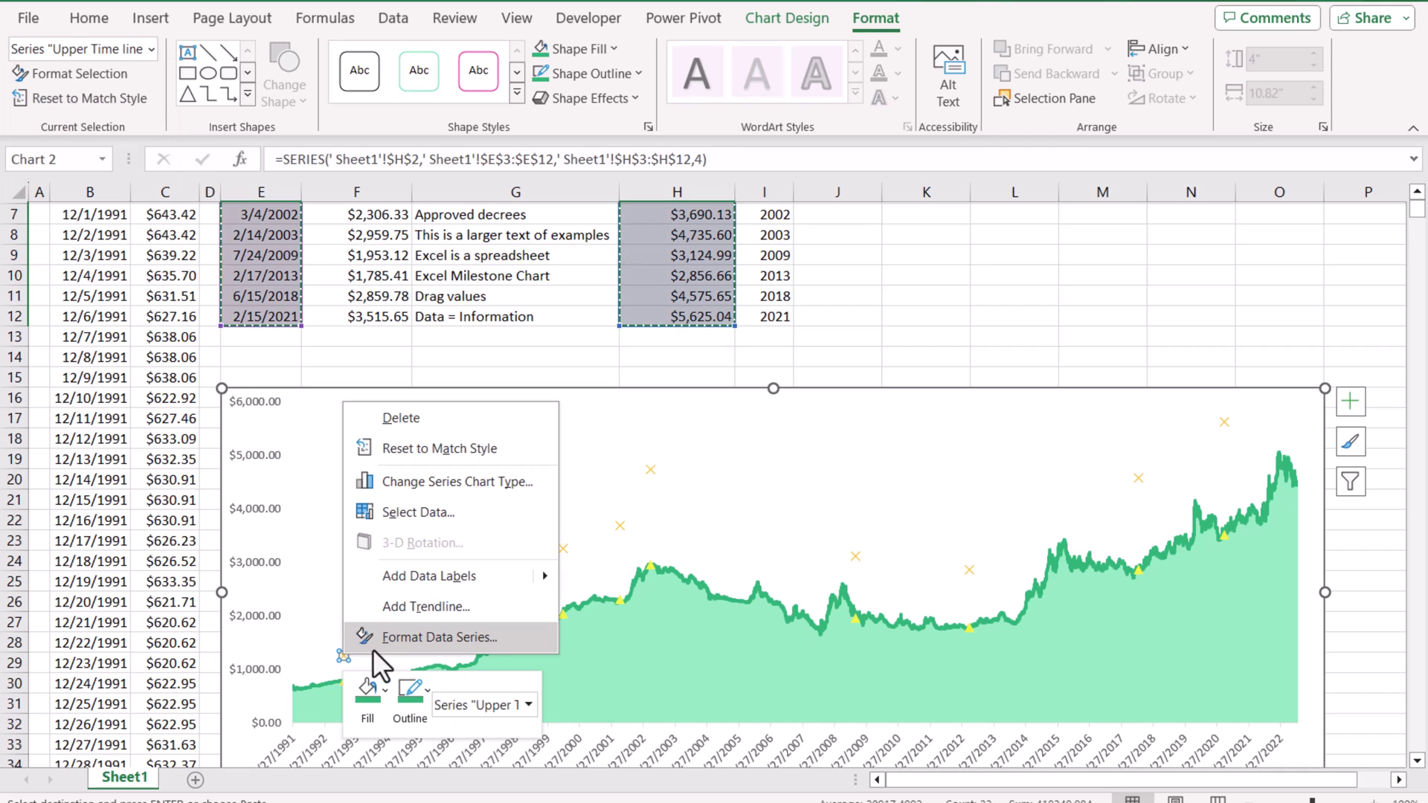
click(394, 636)
click(1160, 280)
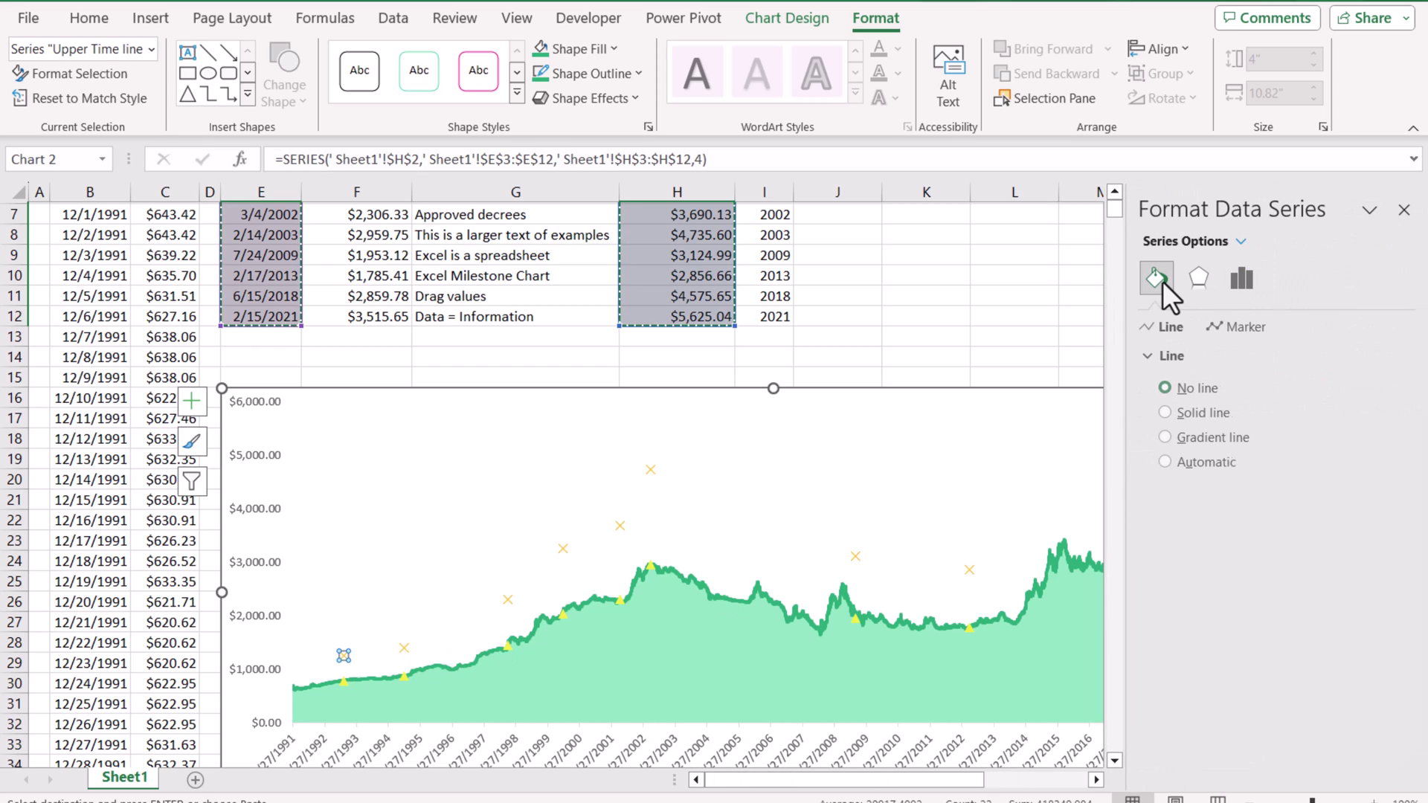
click(1221, 332)
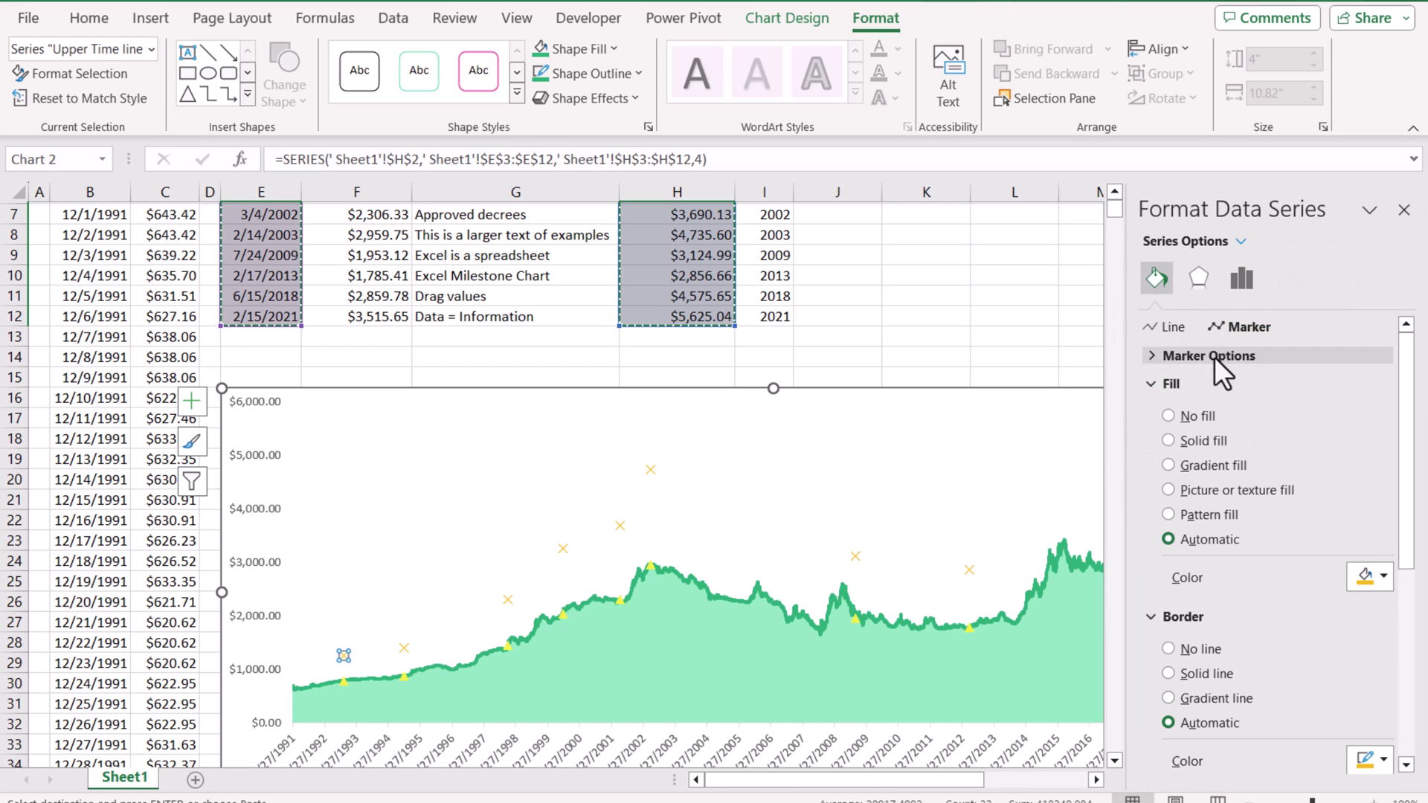
click(1188, 357)
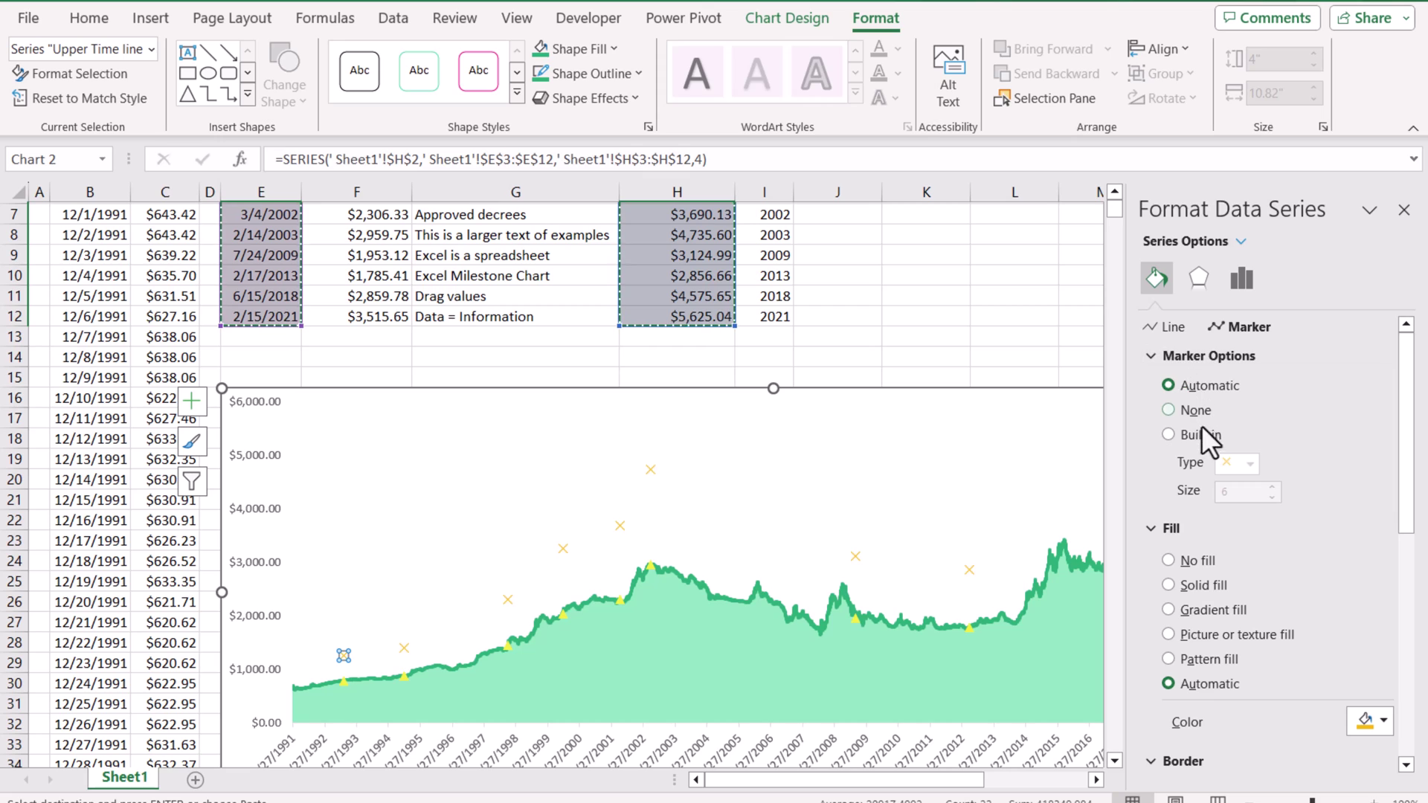
click(1251, 464)
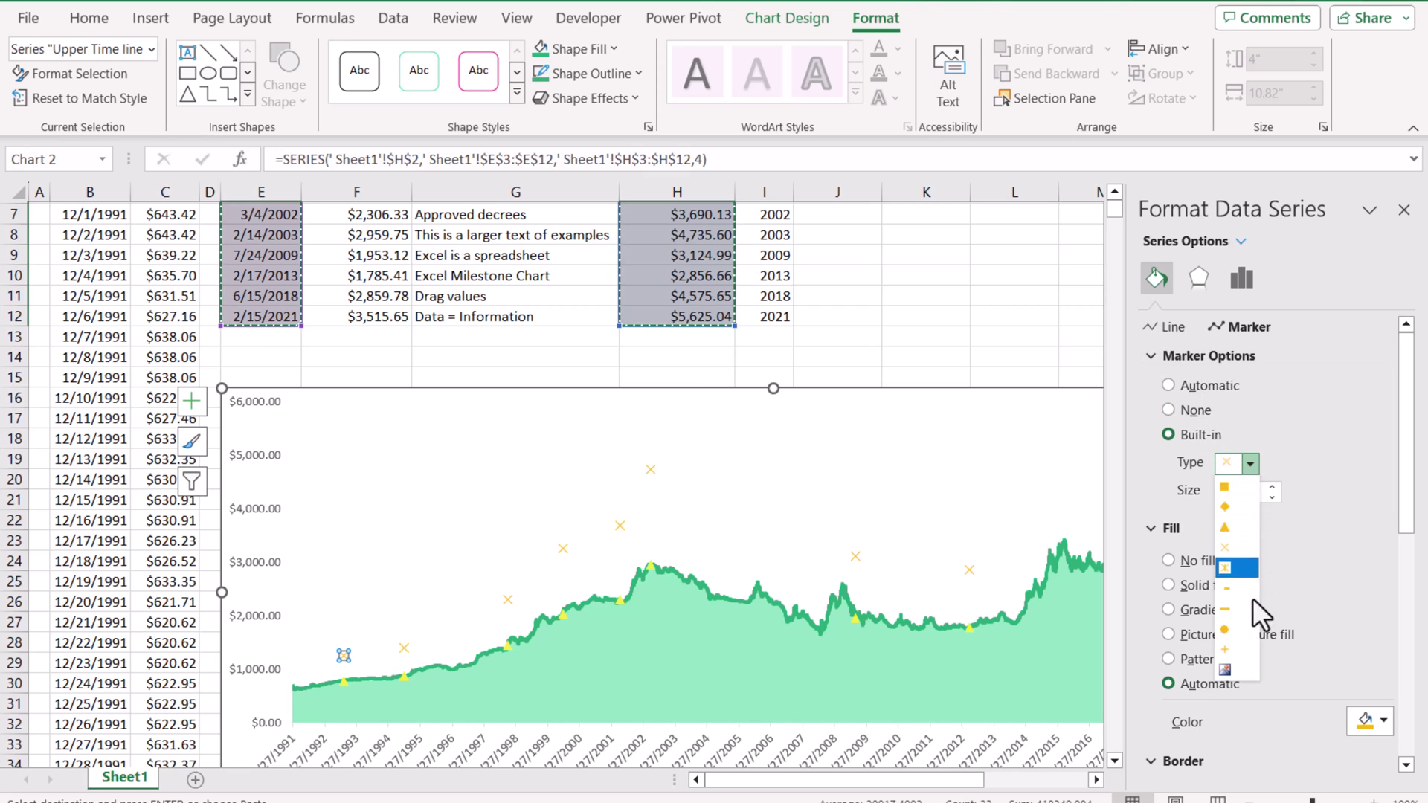
click(1250, 630)
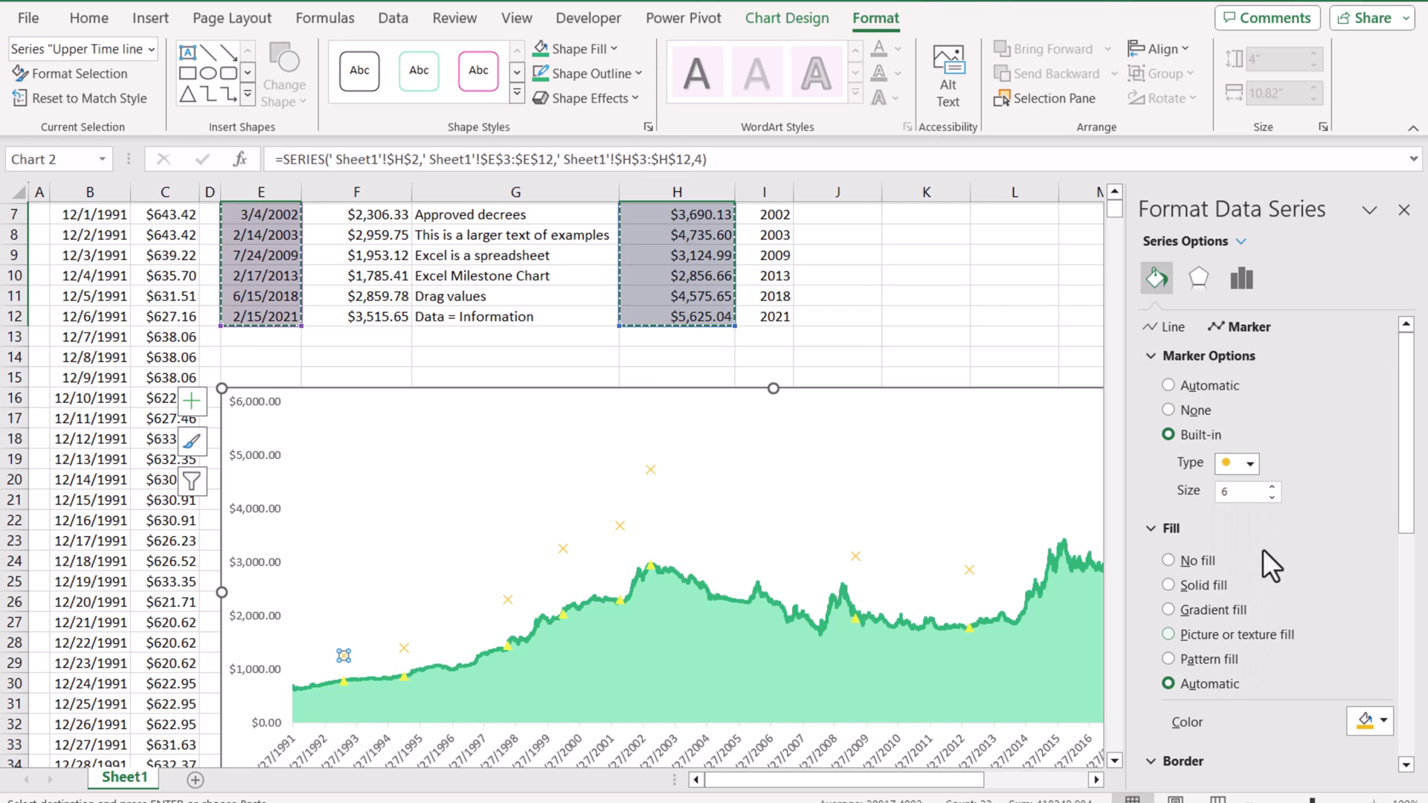
Set the circle markers to size 13 with a solid pink fill
click(1272, 487)
click(1272, 487)
click(1272, 488)
click(1272, 487)
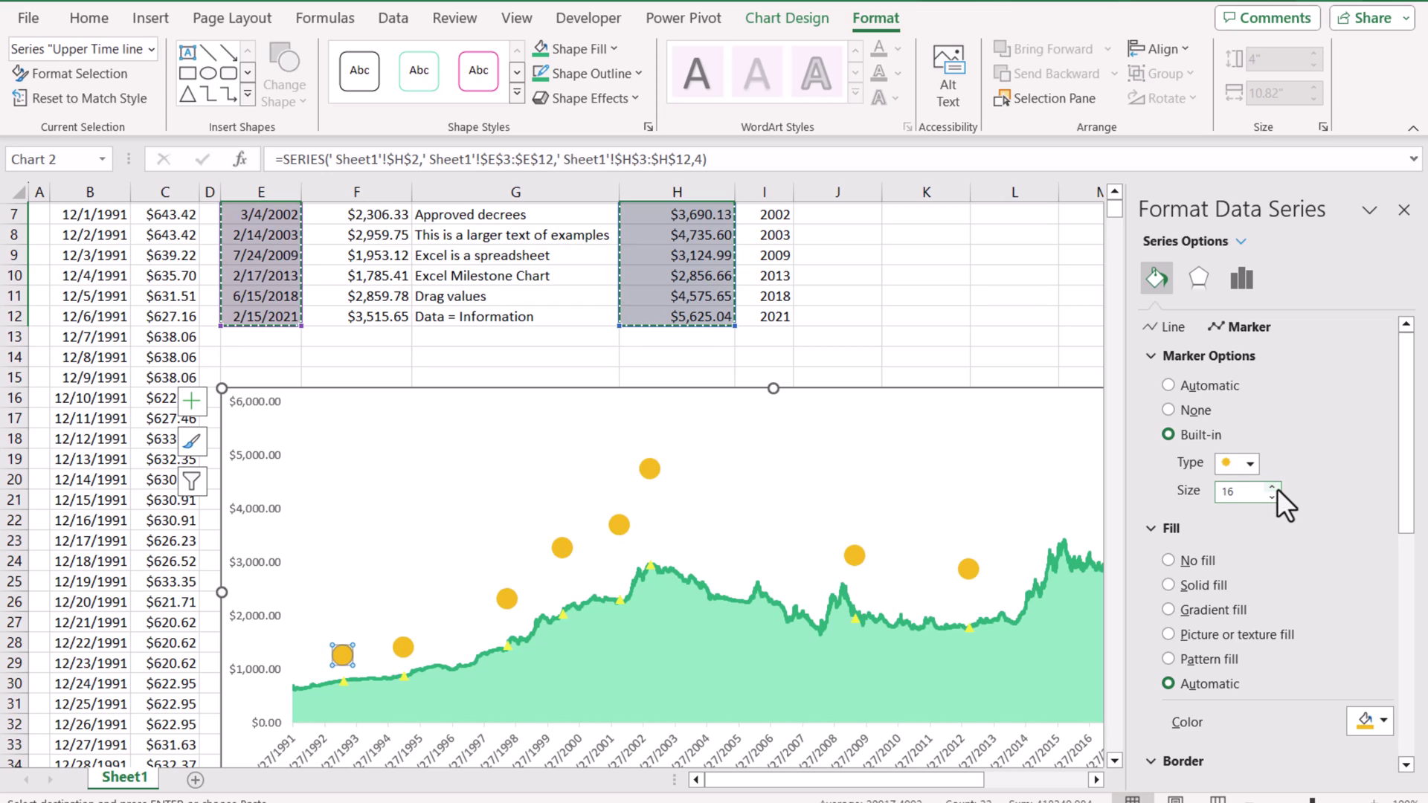
click(1279, 498)
click(1279, 498)
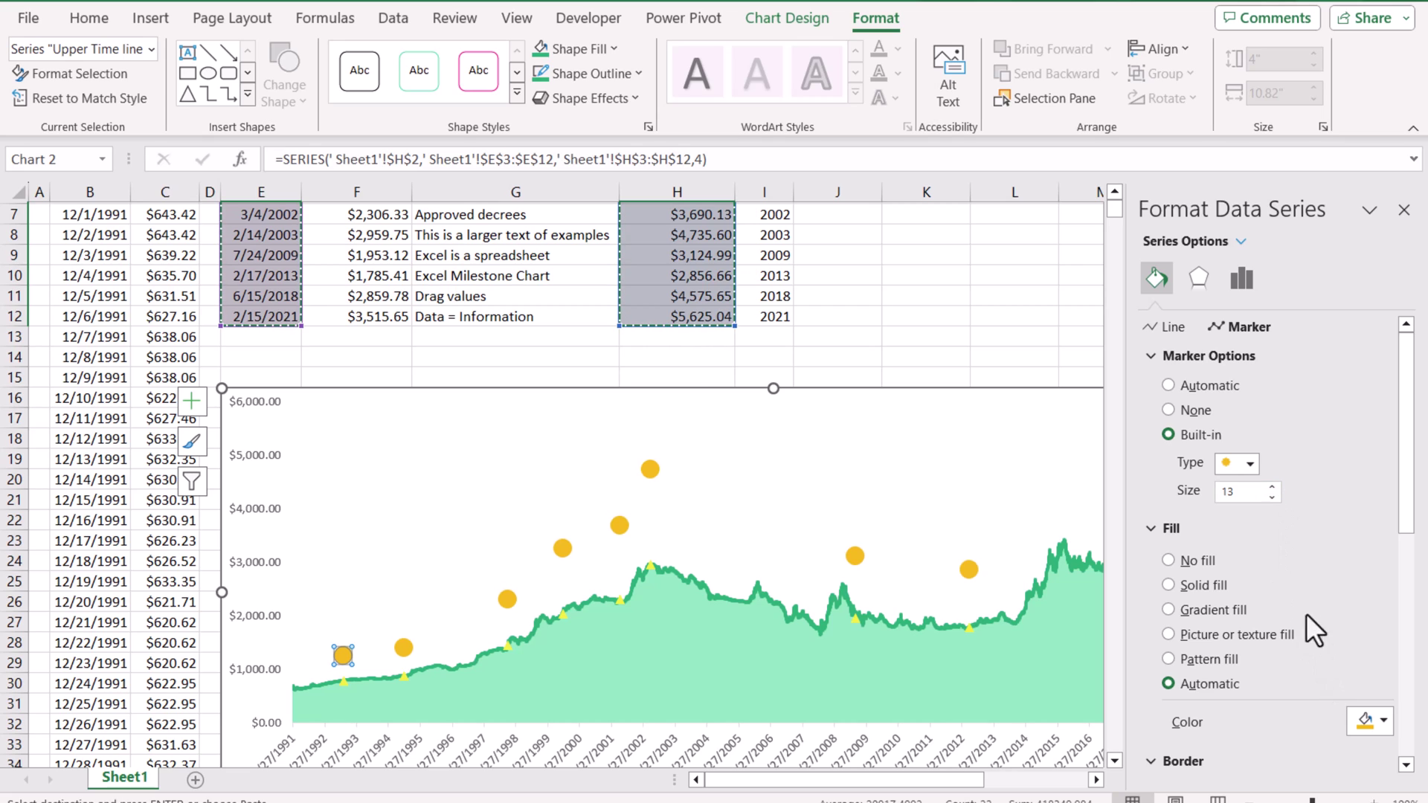
scroll(1306, 613, down, 1)
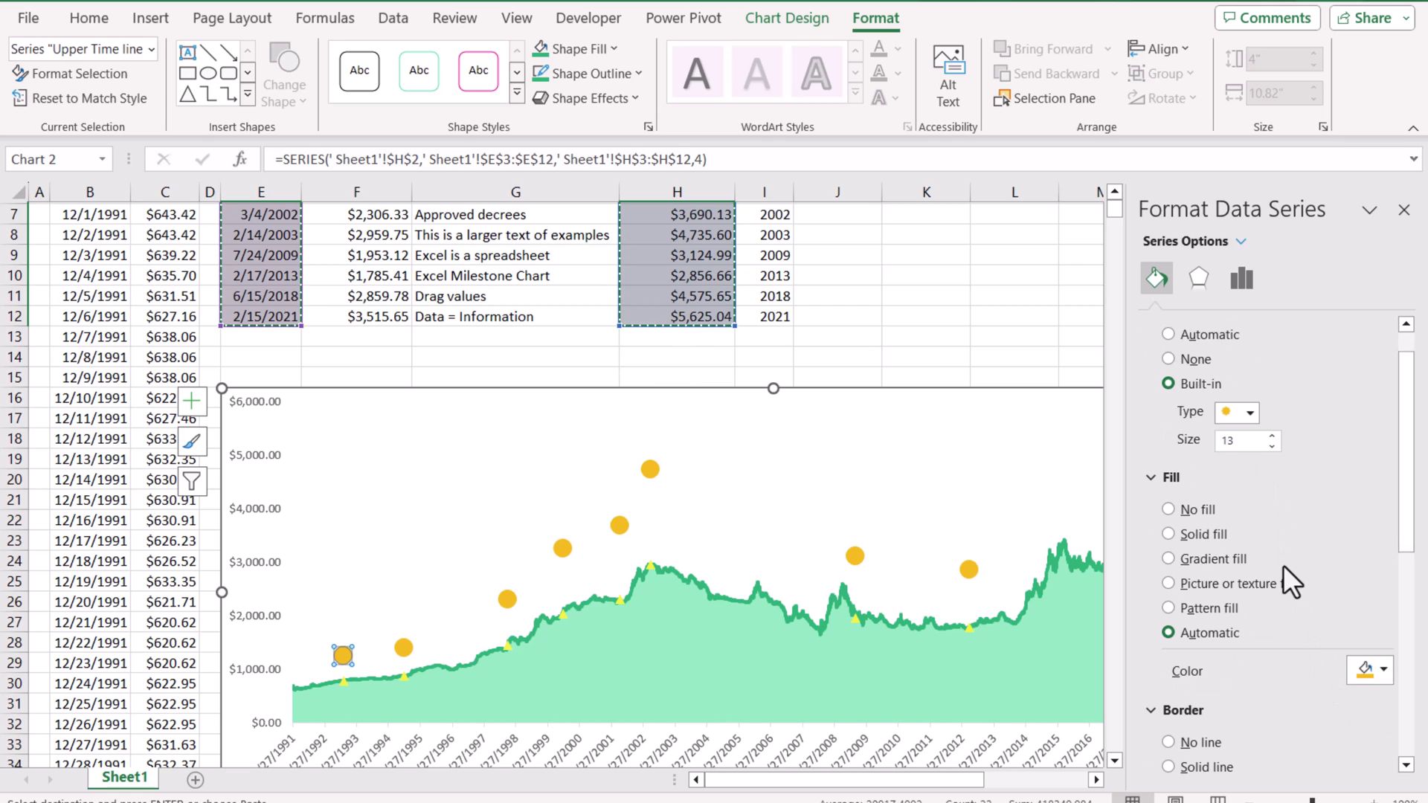
click(1207, 533)
click(1379, 671)
click(1349, 527)
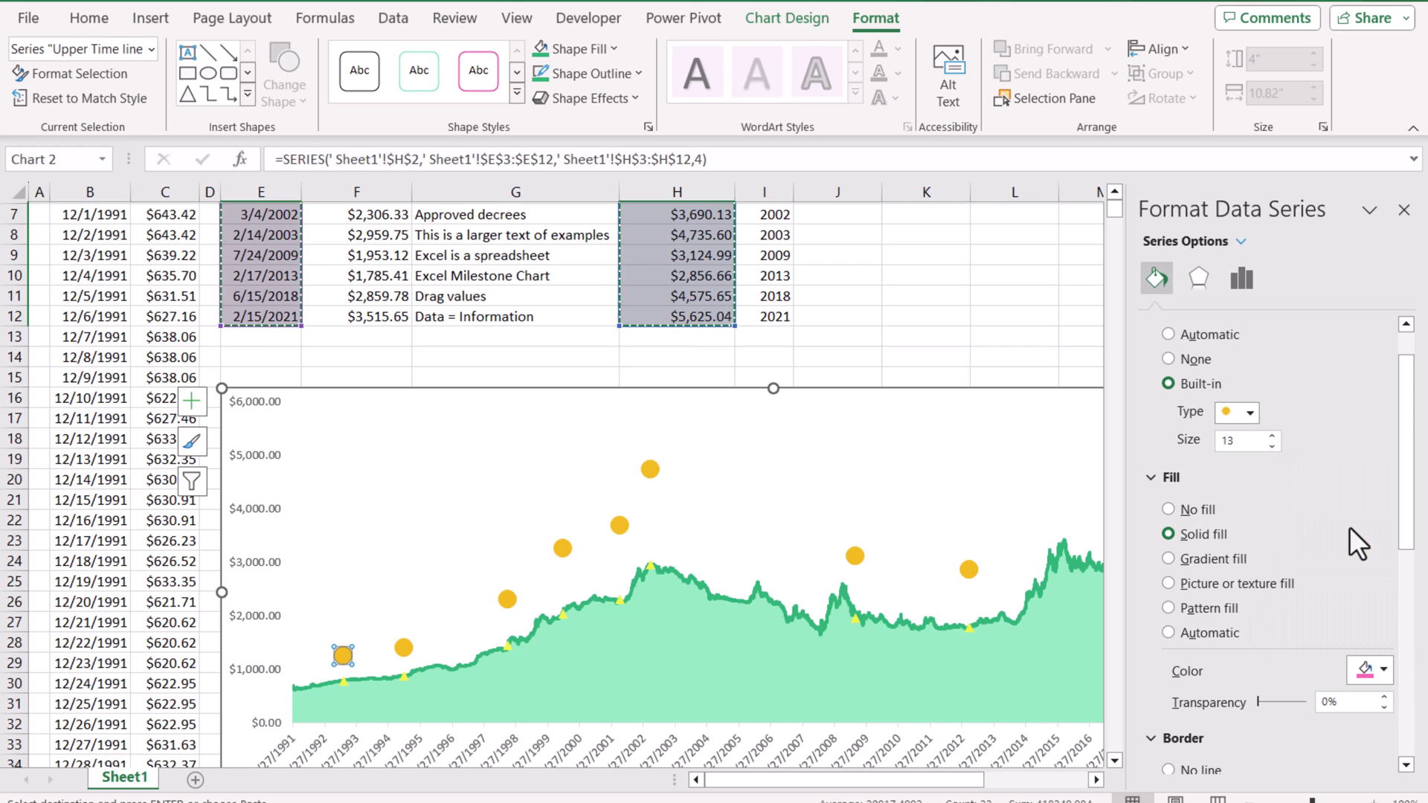
click(693, 398)
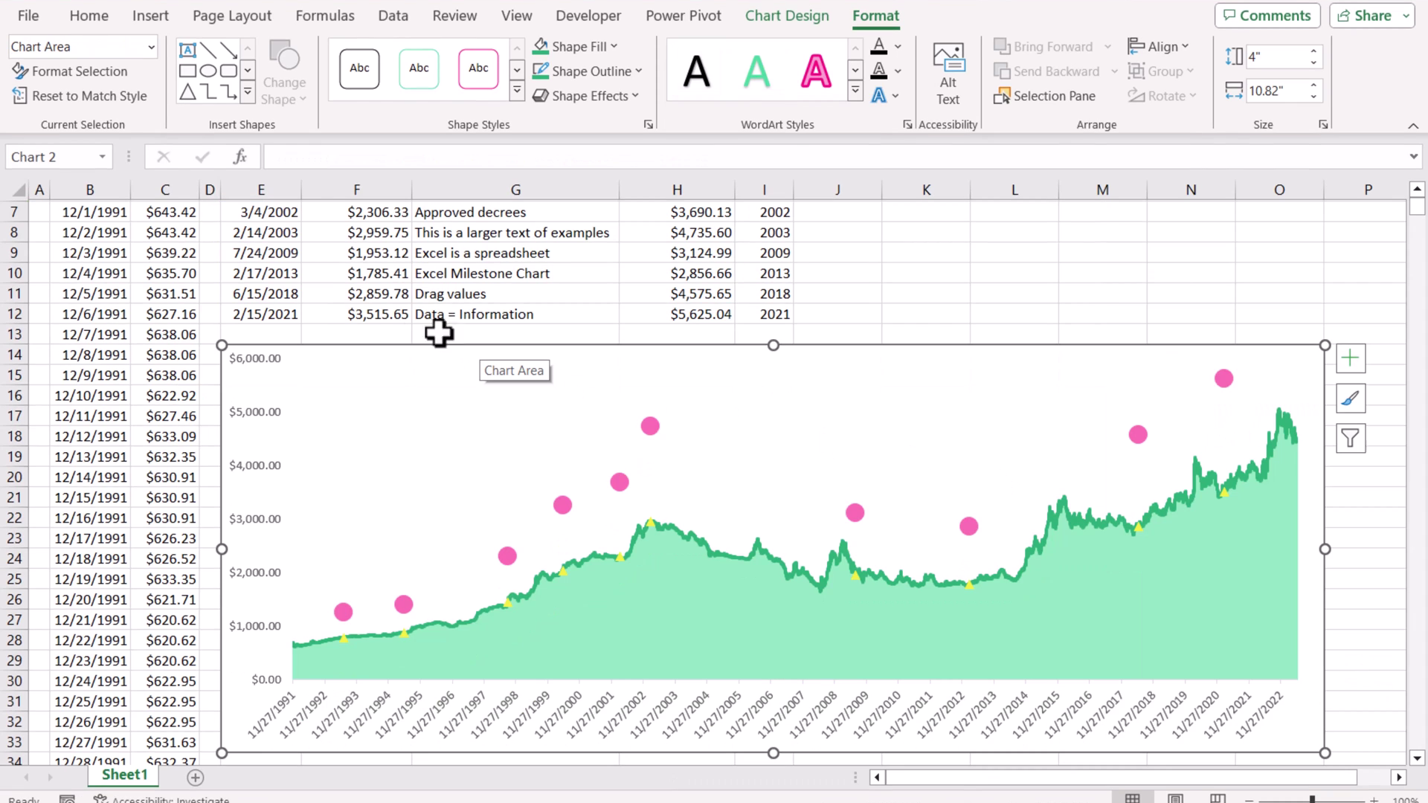
Add error bars to the Upper Time line series and delete the horizontal bars
click(150, 49)
click(124, 247)
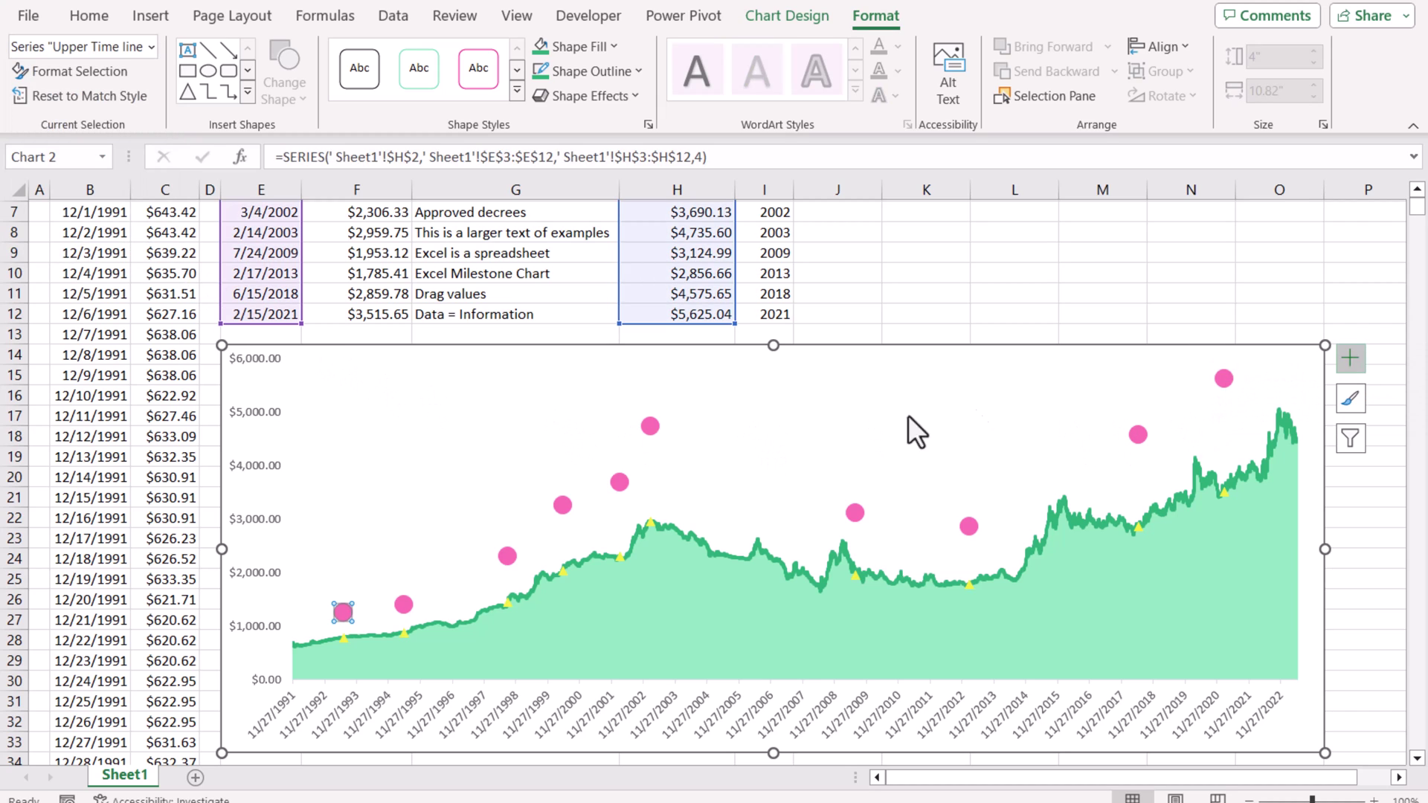
click(56, 493)
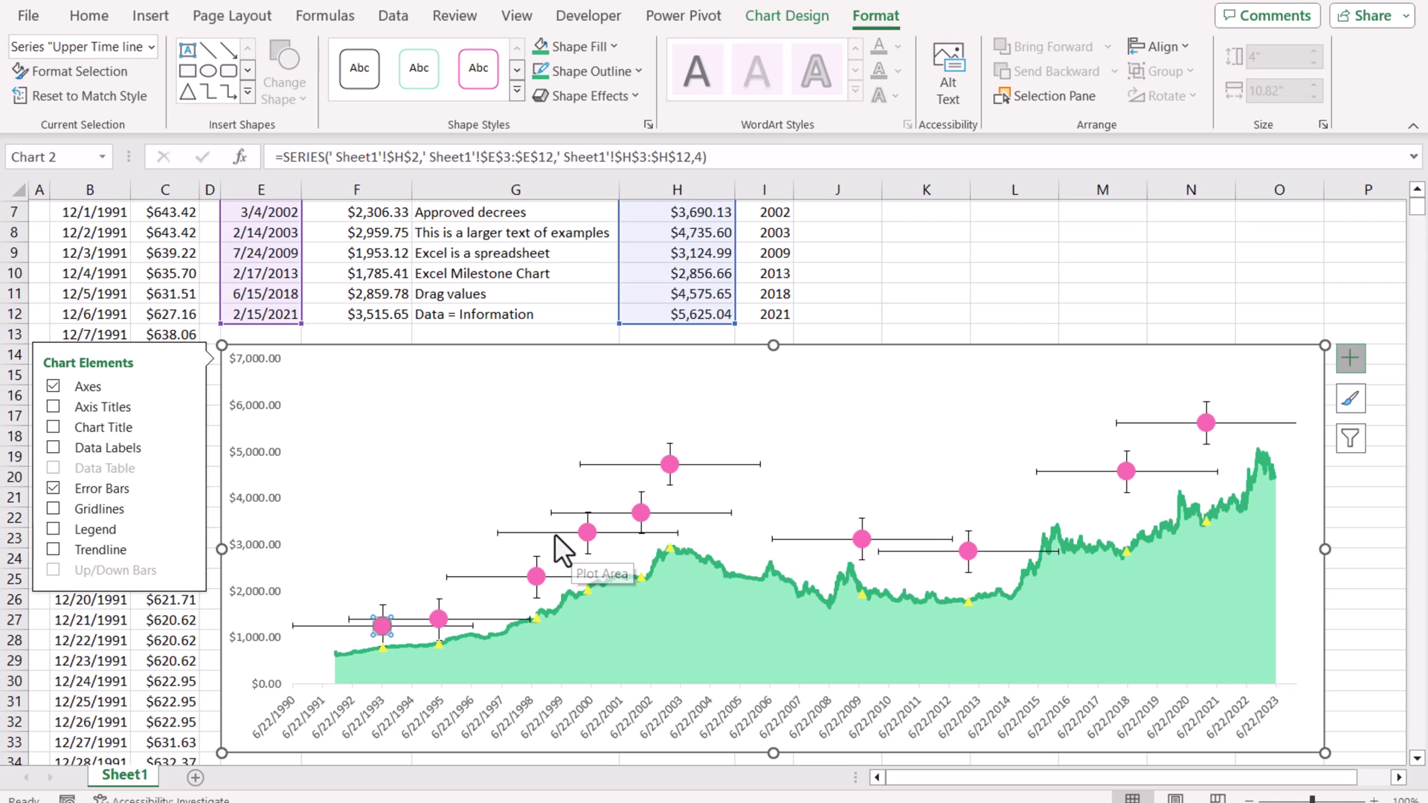
click(555, 532)
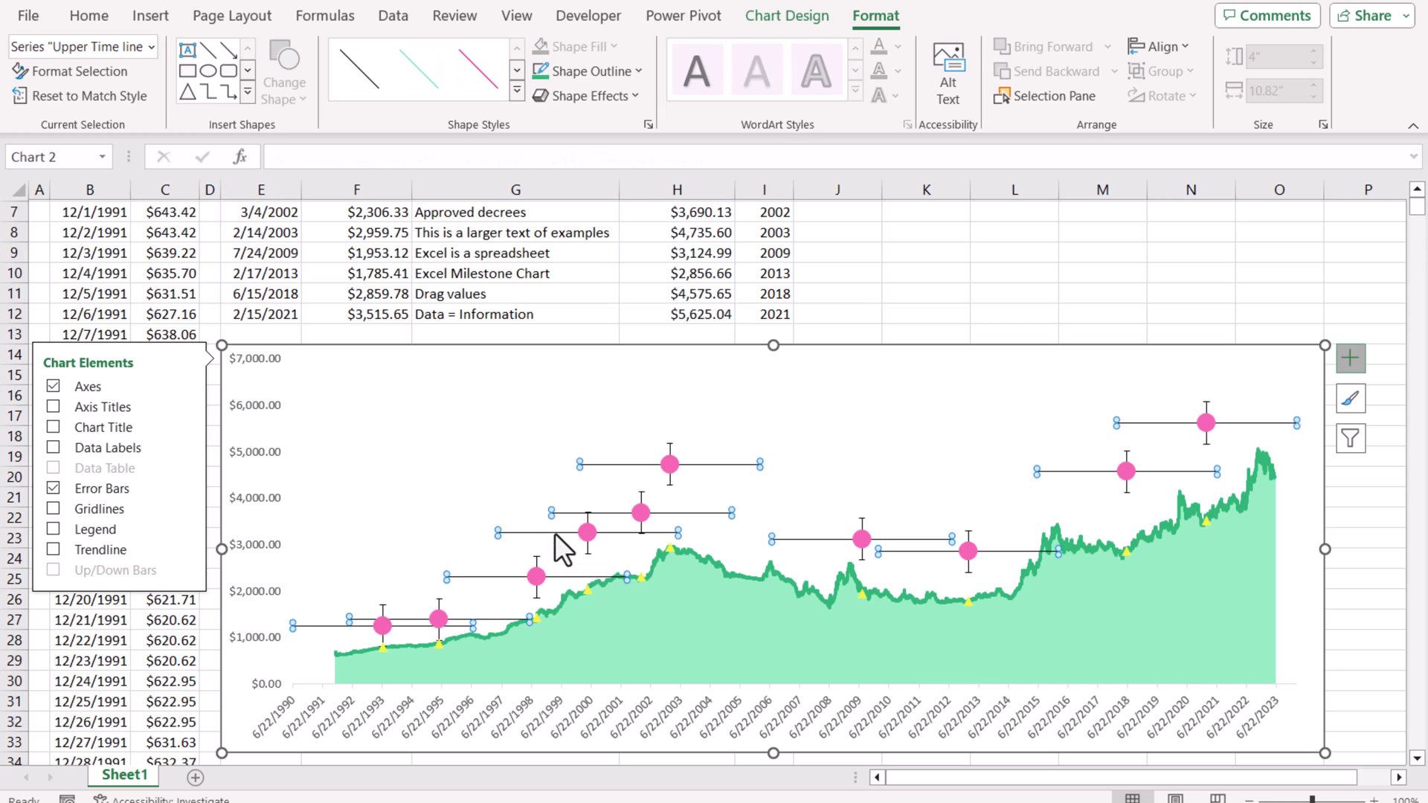
key(Delete)
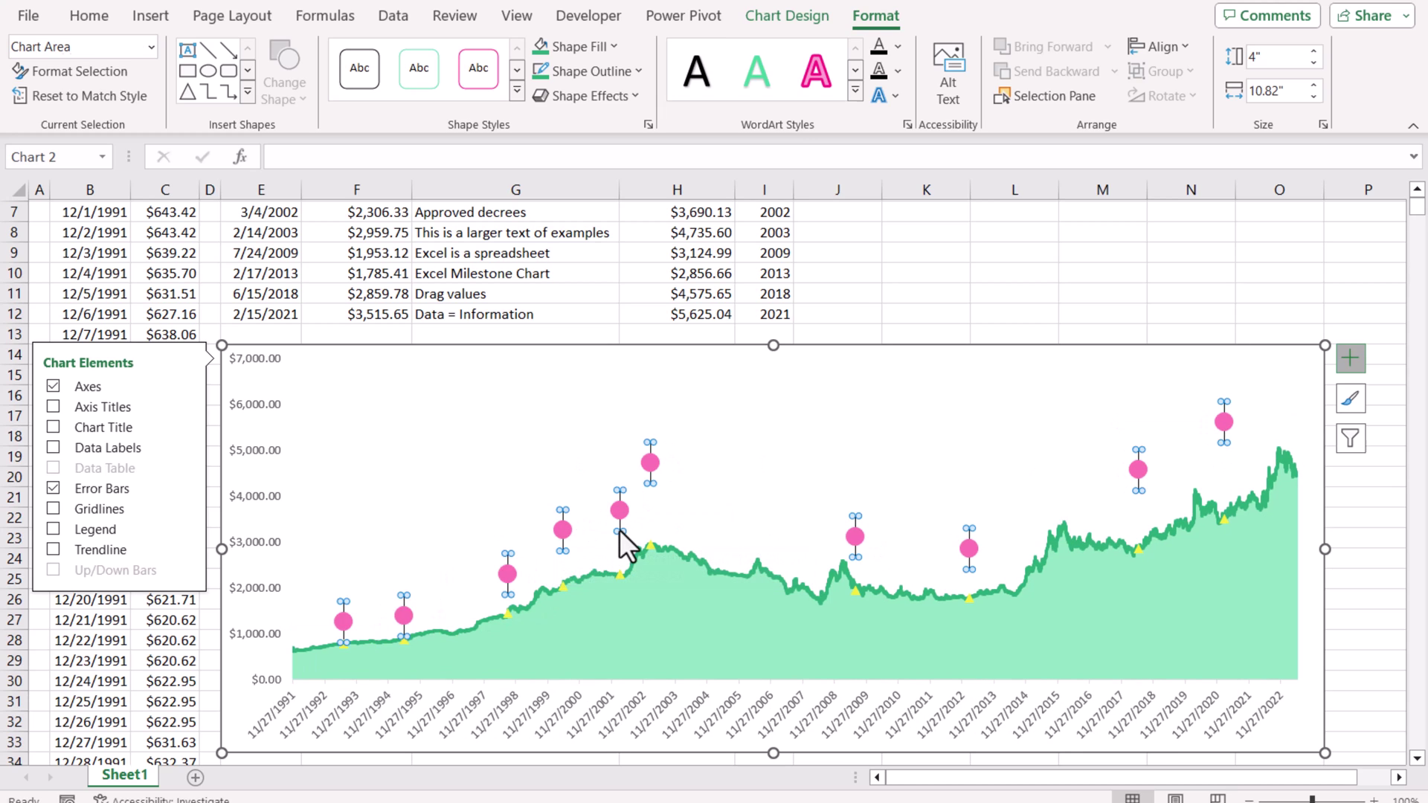
Set the vertical error bars to Minus direction, No Cap, 100% percentage, styled as pink lines
click(620, 531)
right_click(619, 529)
click(700, 695)
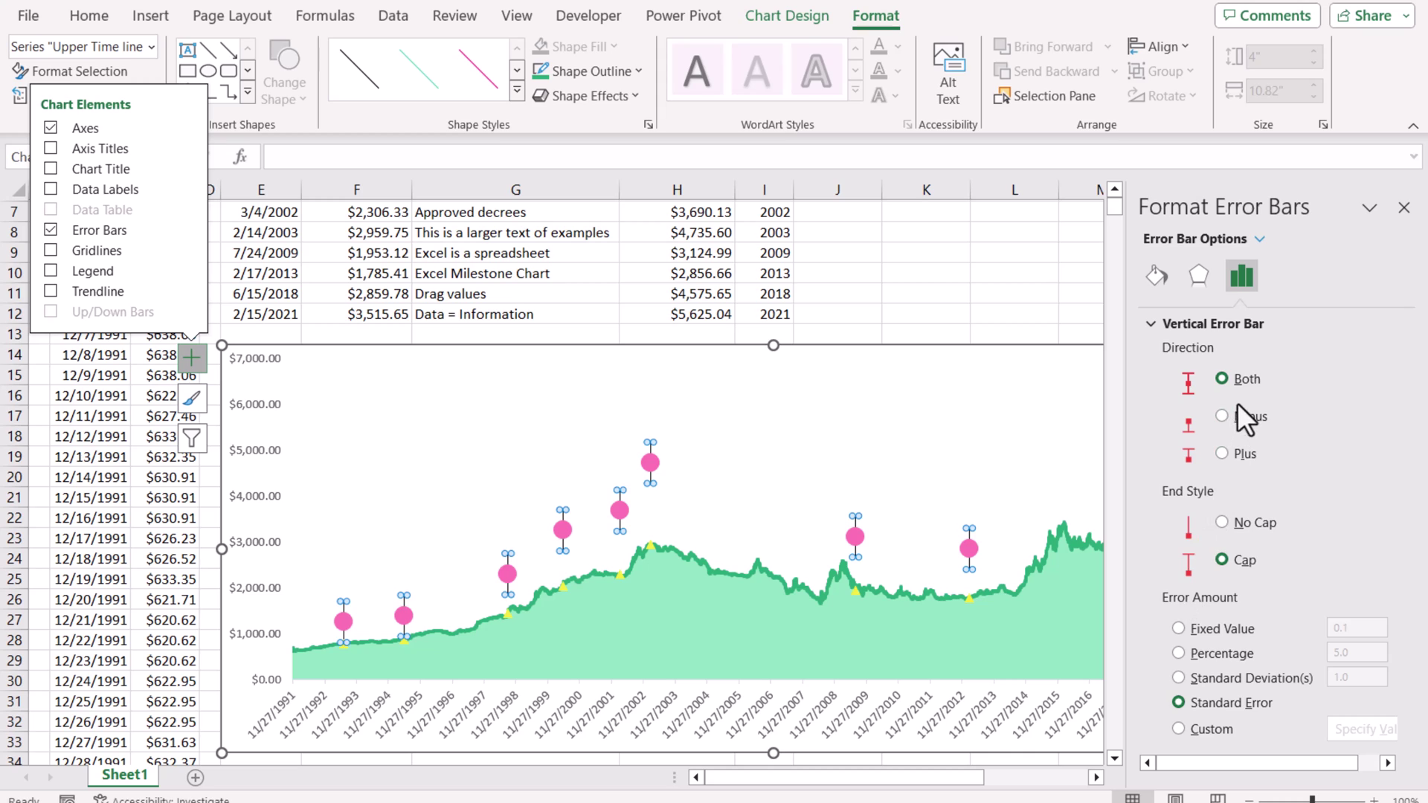
click(1242, 423)
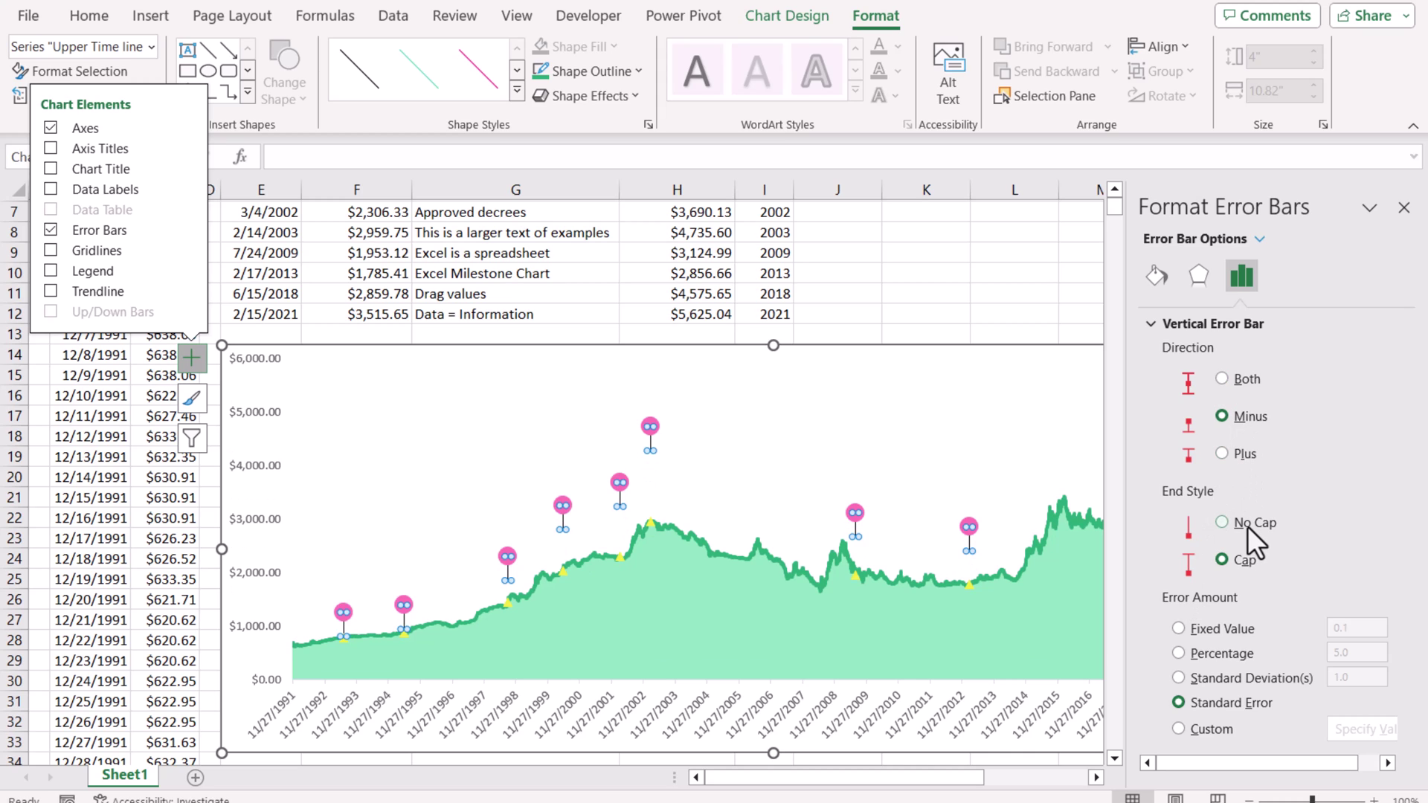
click(1239, 658)
drag(1370, 652, 1327, 650)
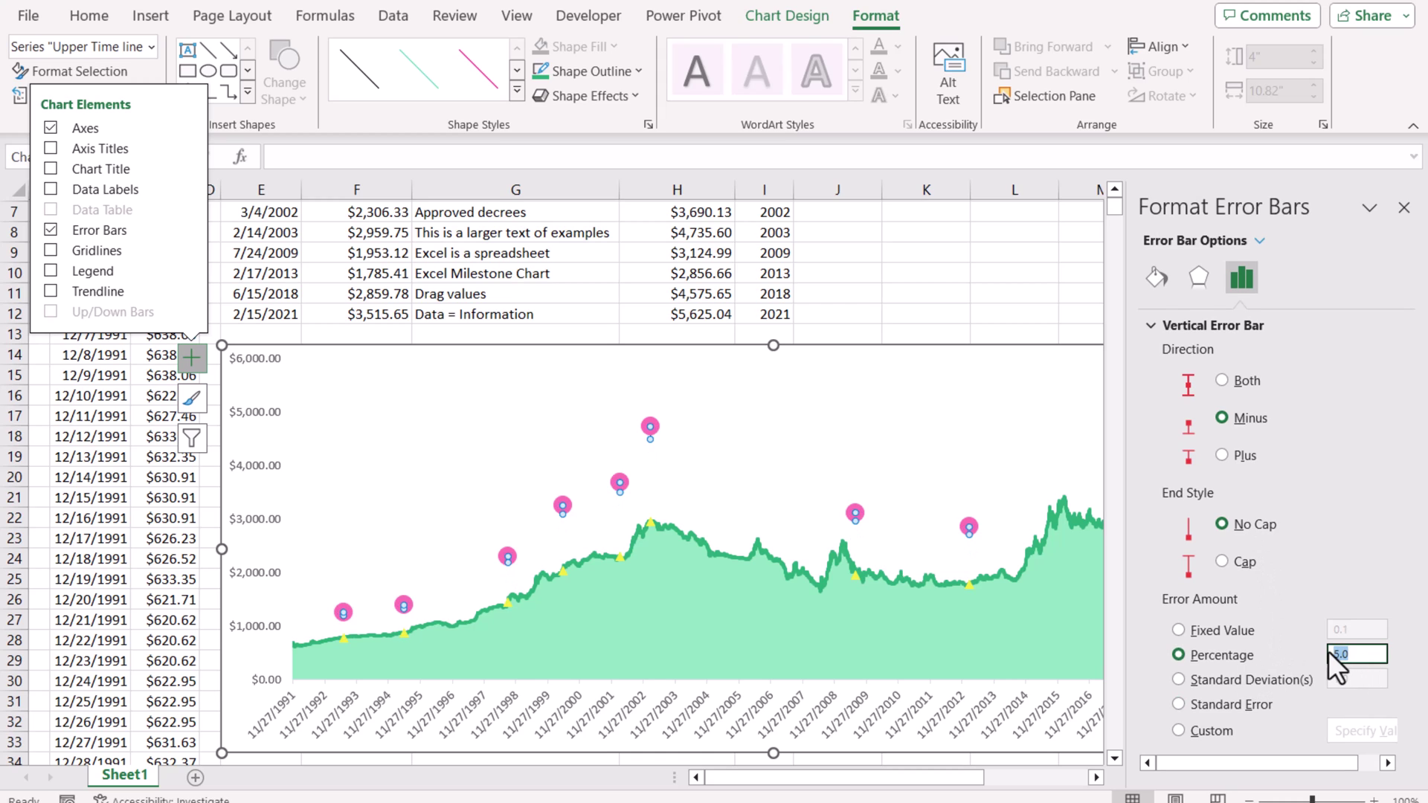
text(100)
click(517, 92)
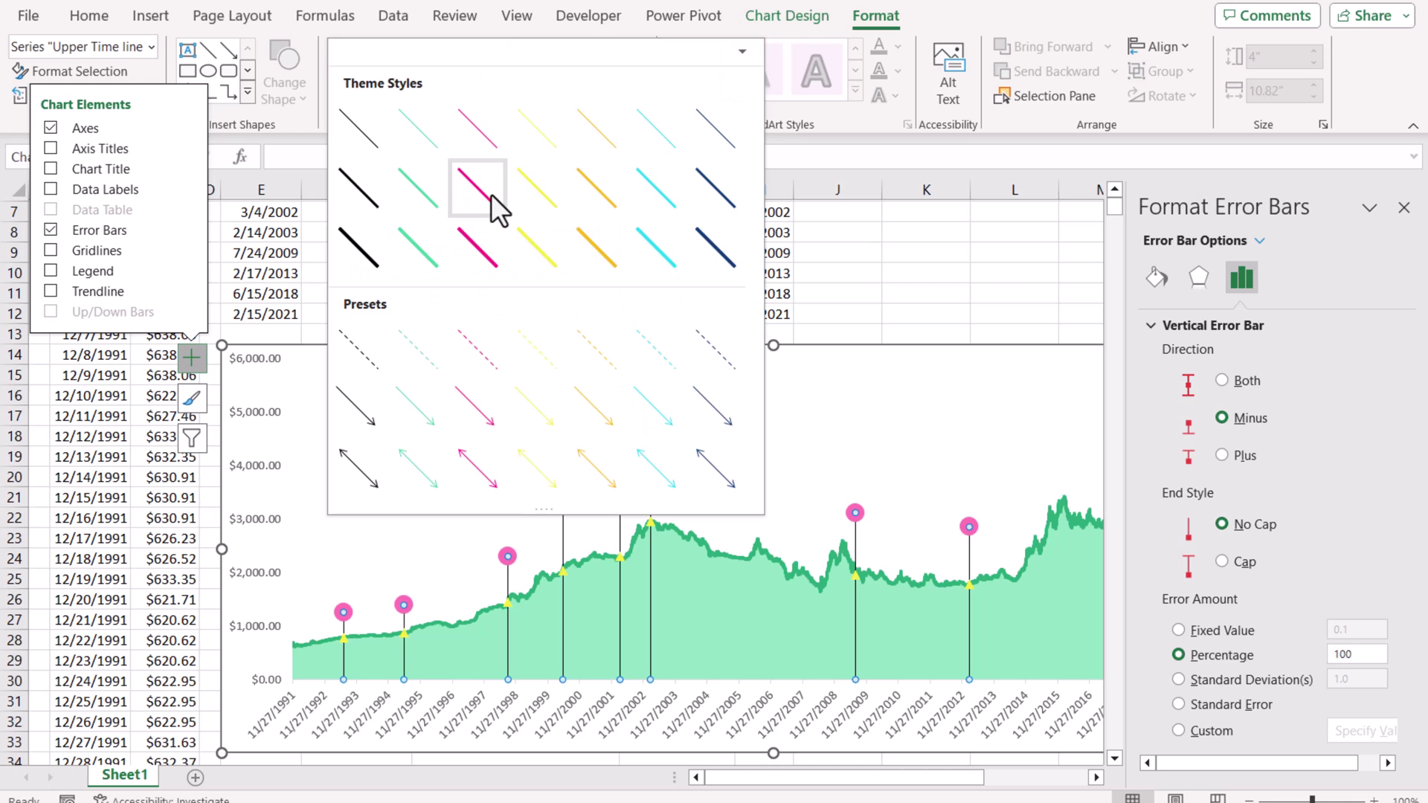
click(491, 195)
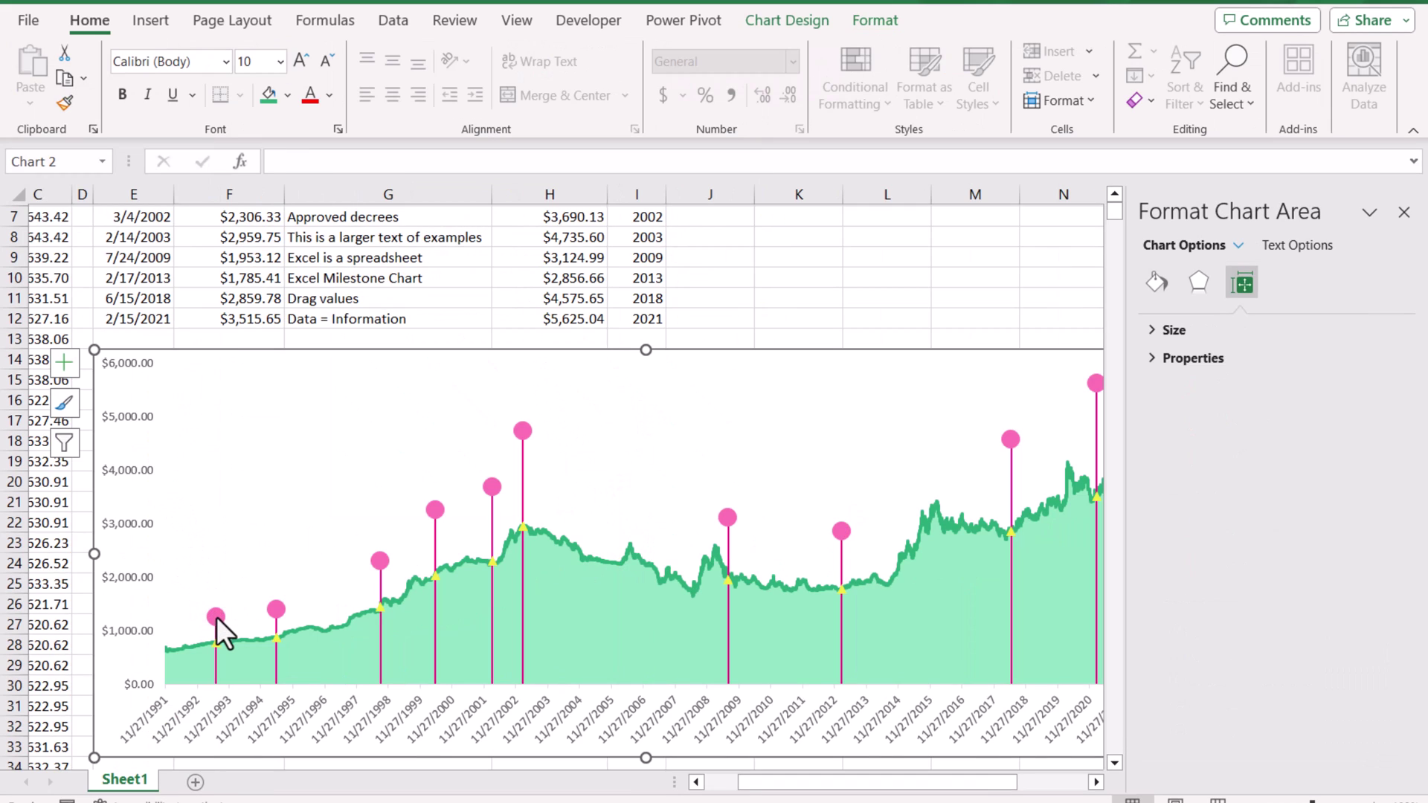
Add data labels to the pink marker series
click(216, 617)
click(64, 362)
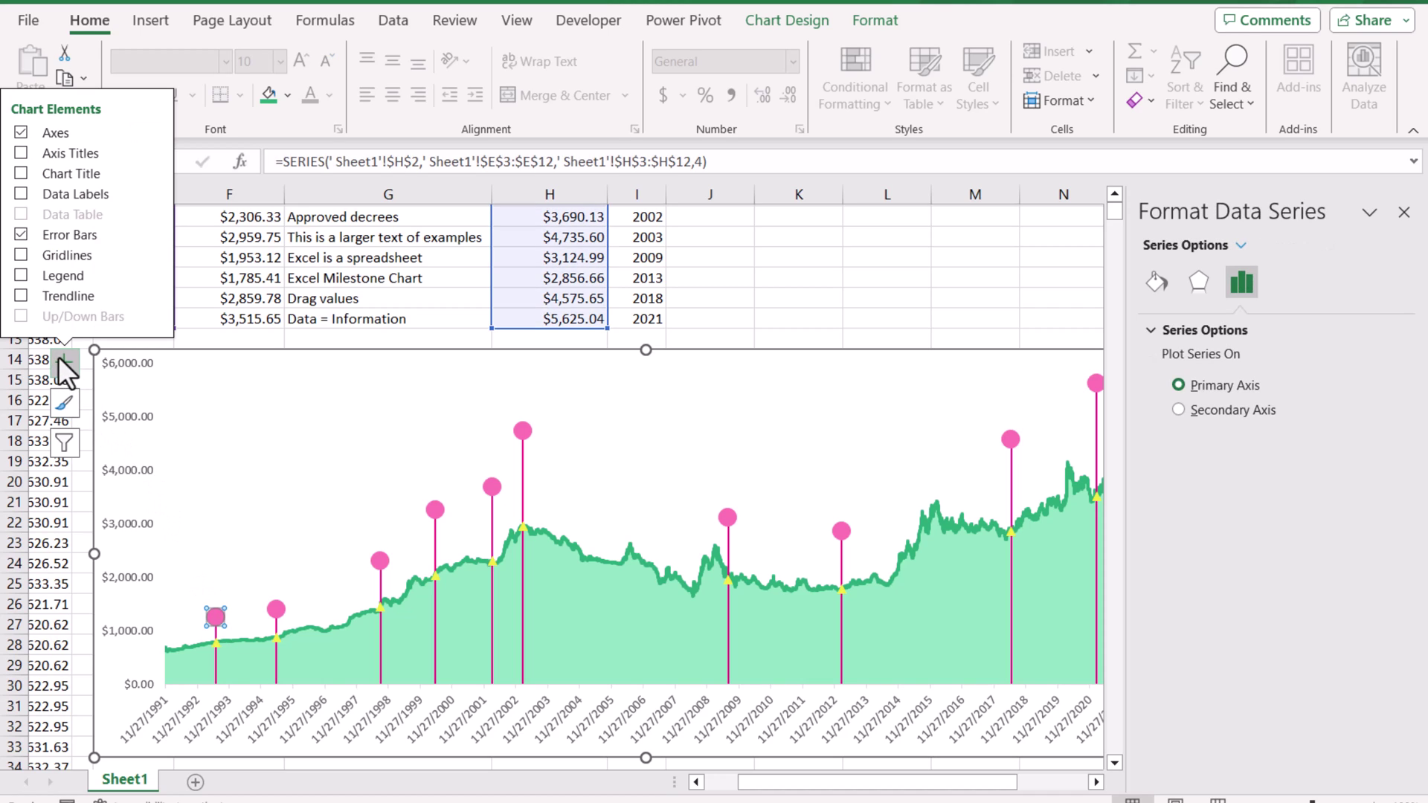
click(27, 195)
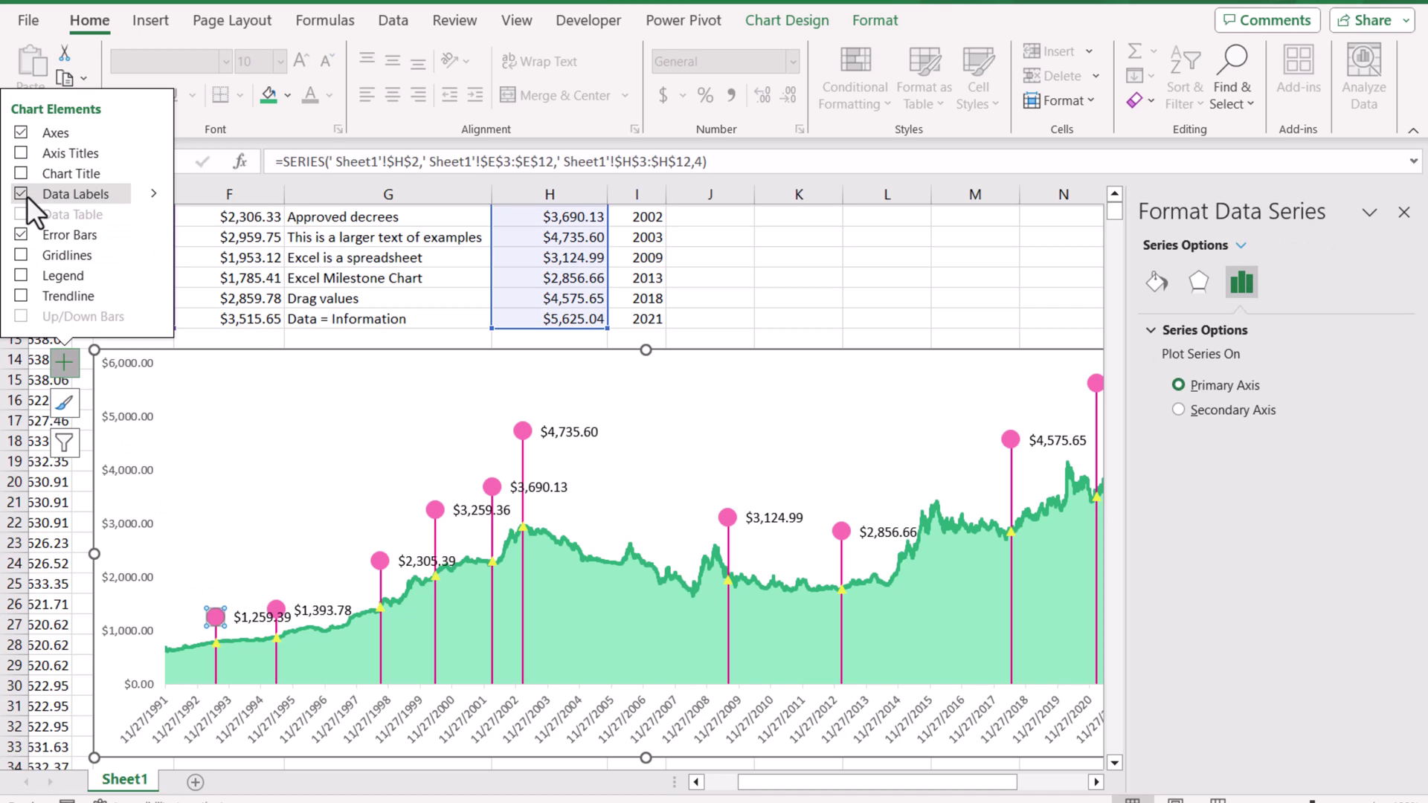
click(152, 195)
click(200, 360)
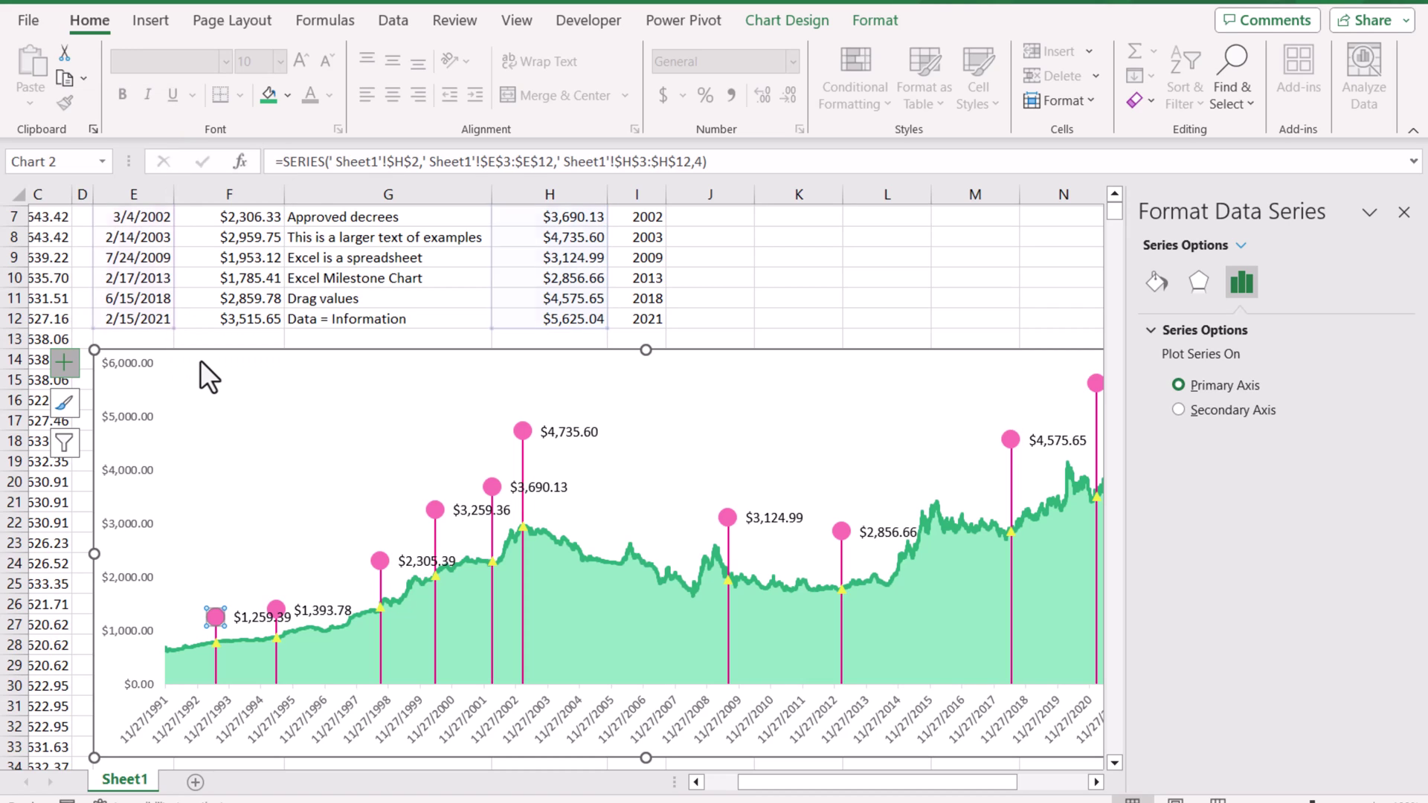
Take the label text from Description cells G3:G12, hide leader lines, and place labels Above
click(1281, 286)
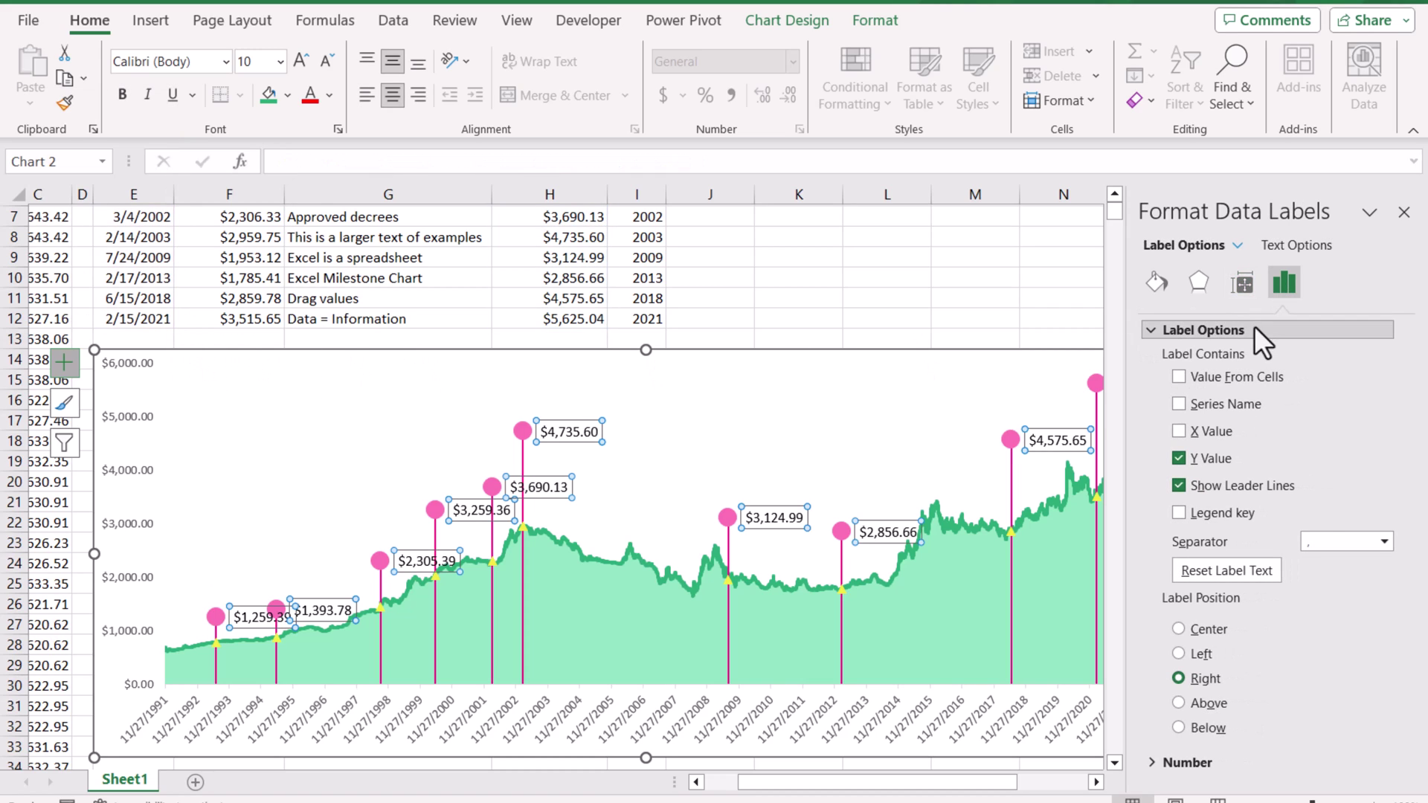
click(1213, 375)
scroll(548, 329, up, 2)
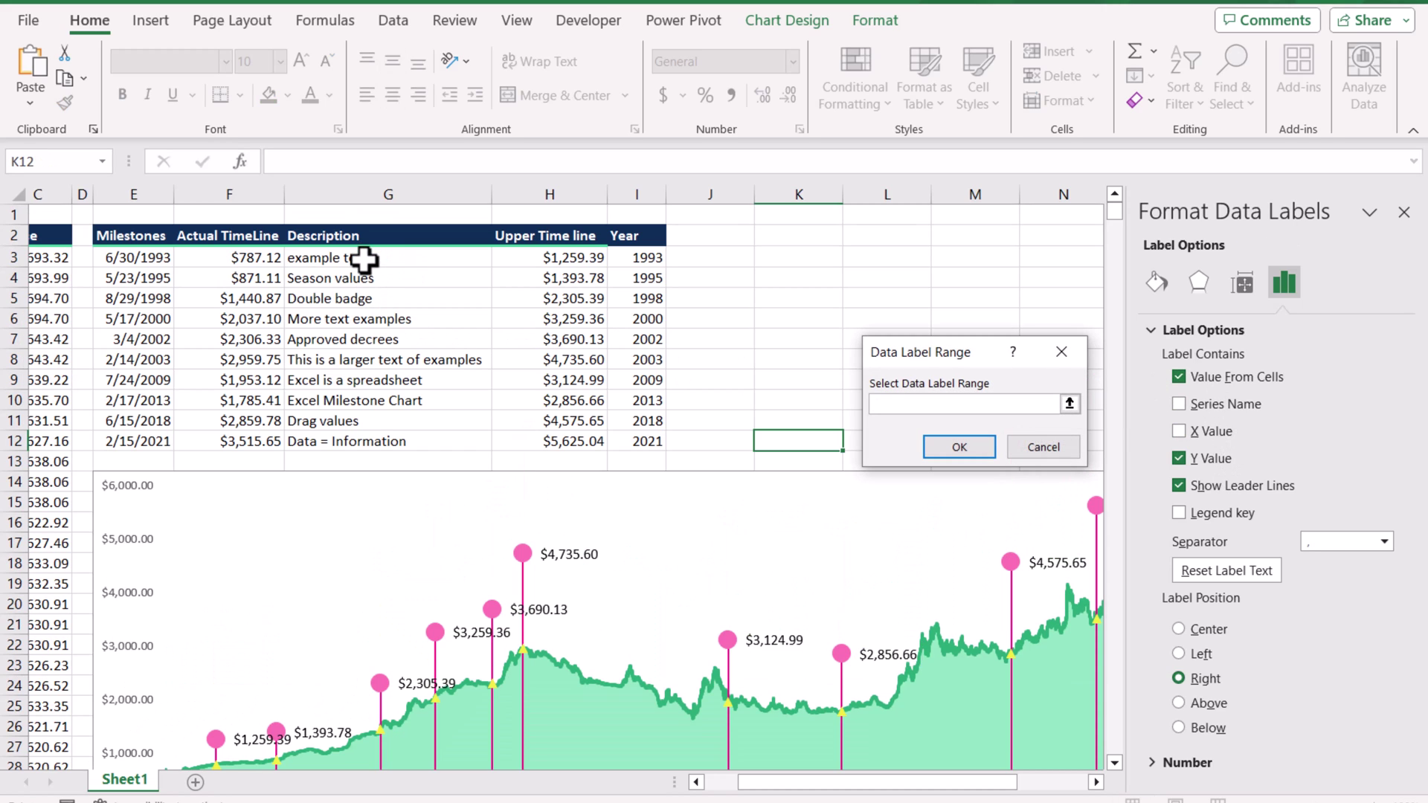
drag(364, 260, 385, 446)
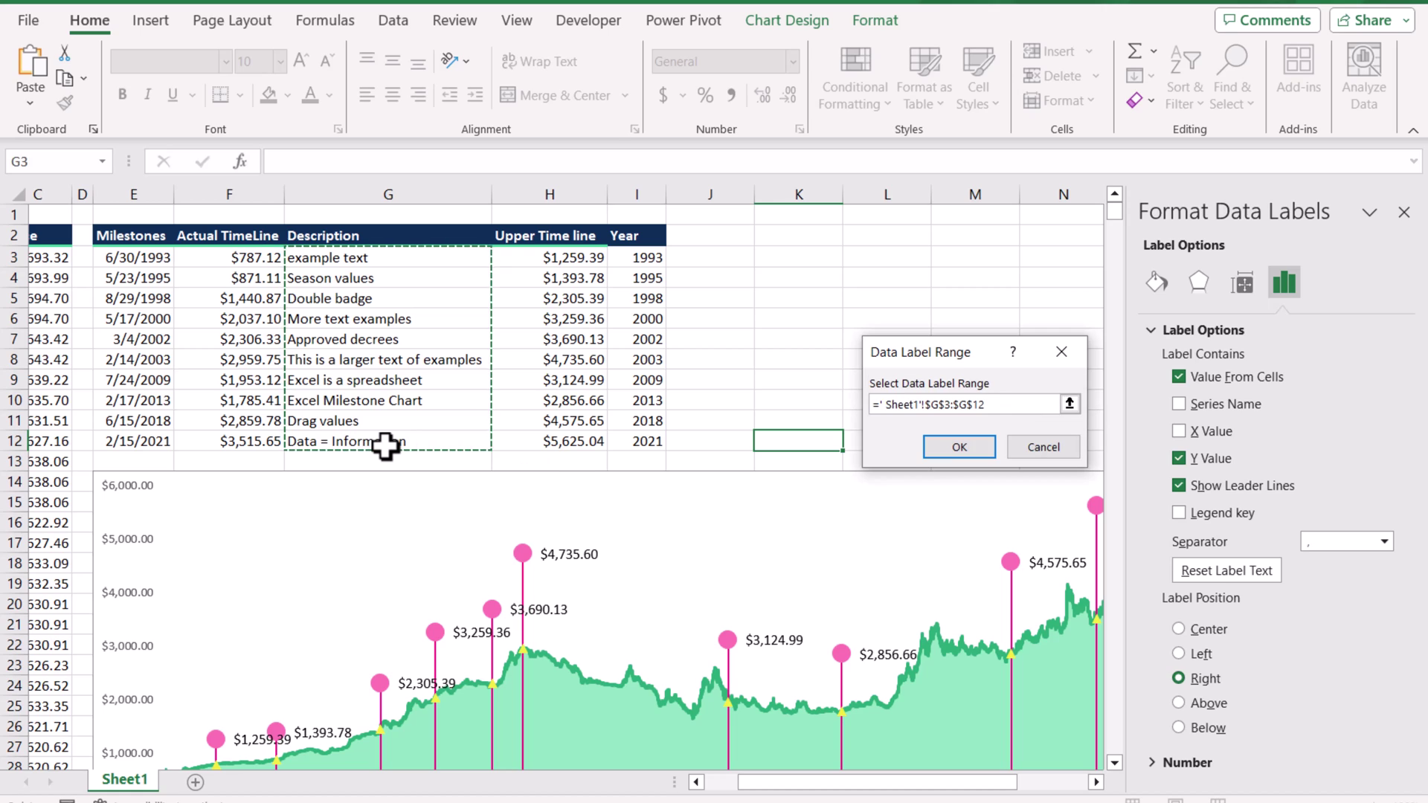
click(965, 451)
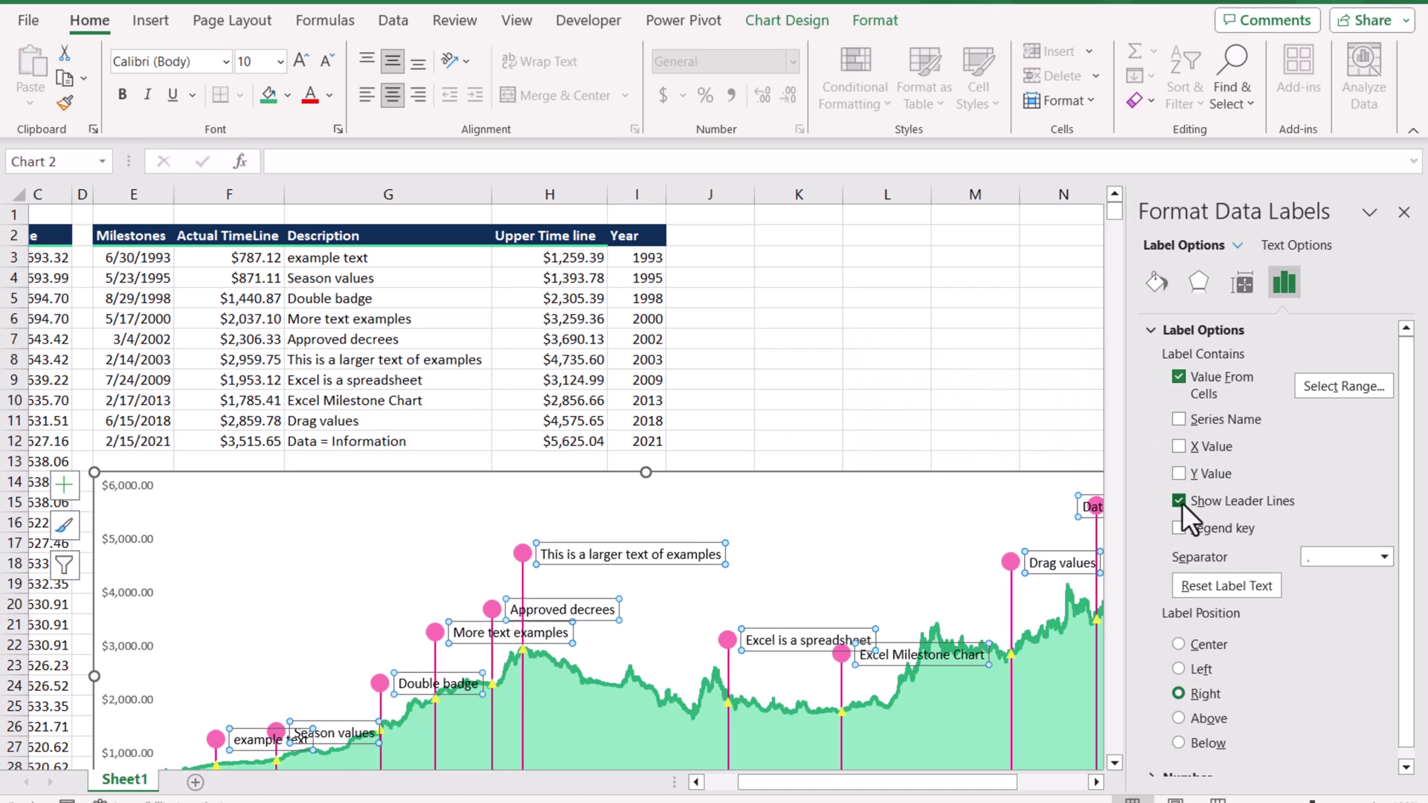
click(1180, 501)
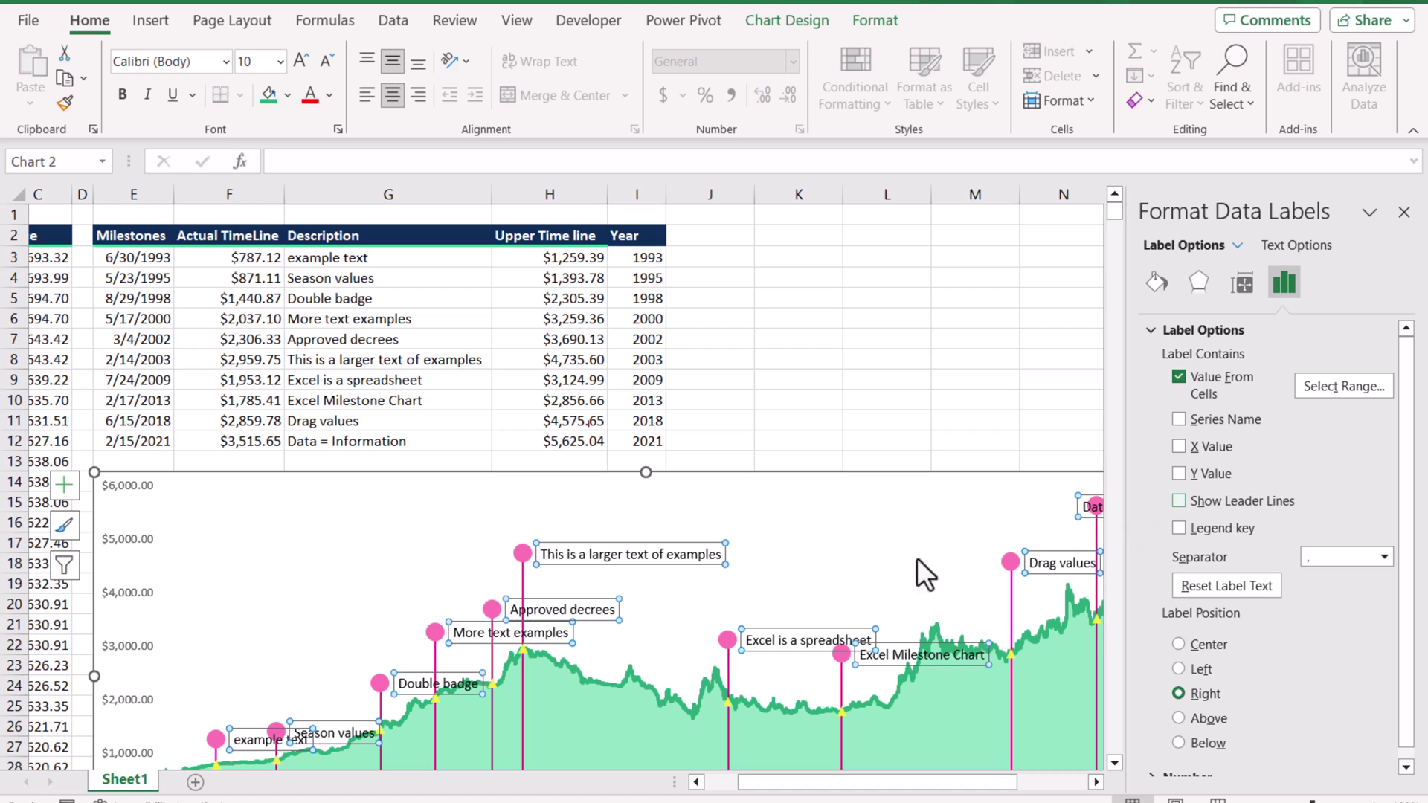
click(1220, 718)
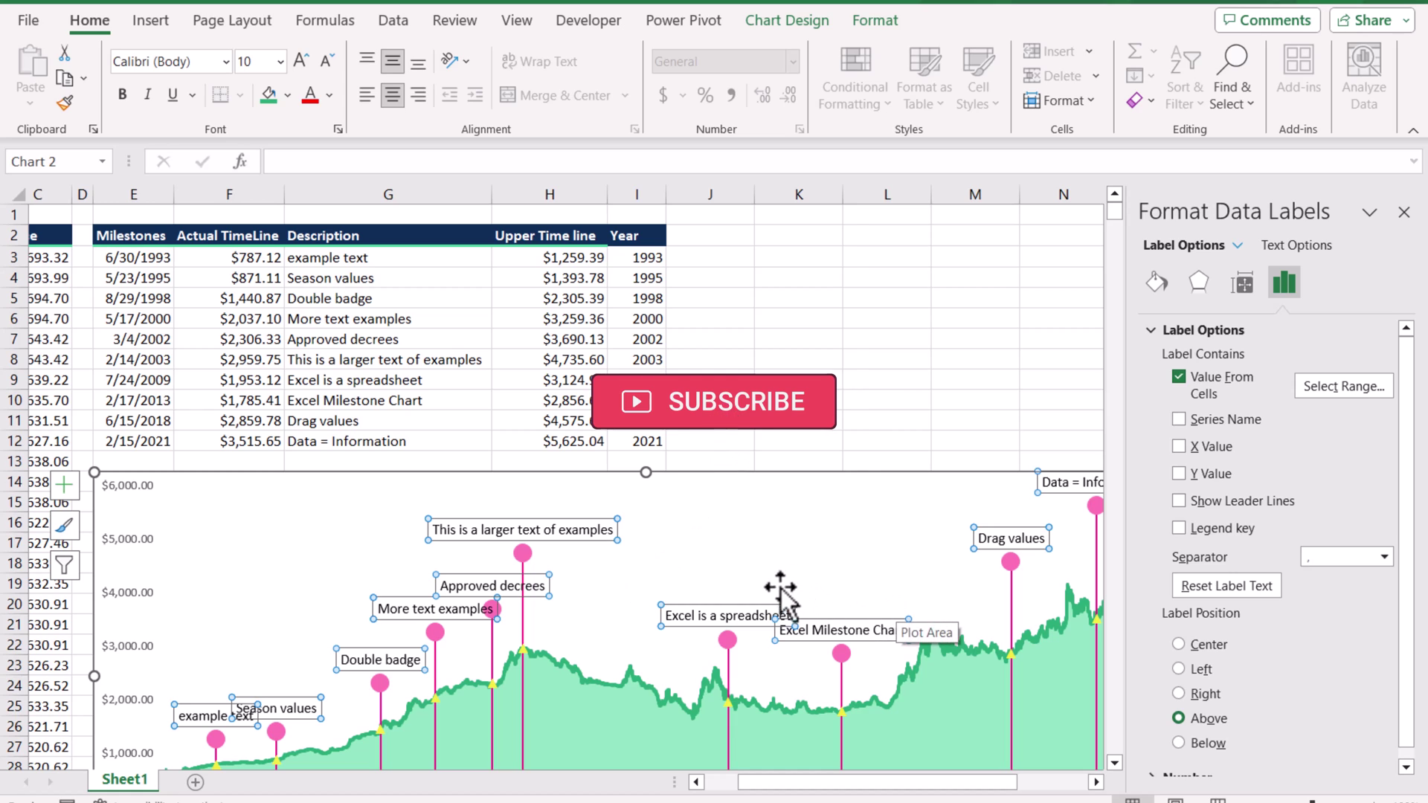
key(Escape)
key(Escape)
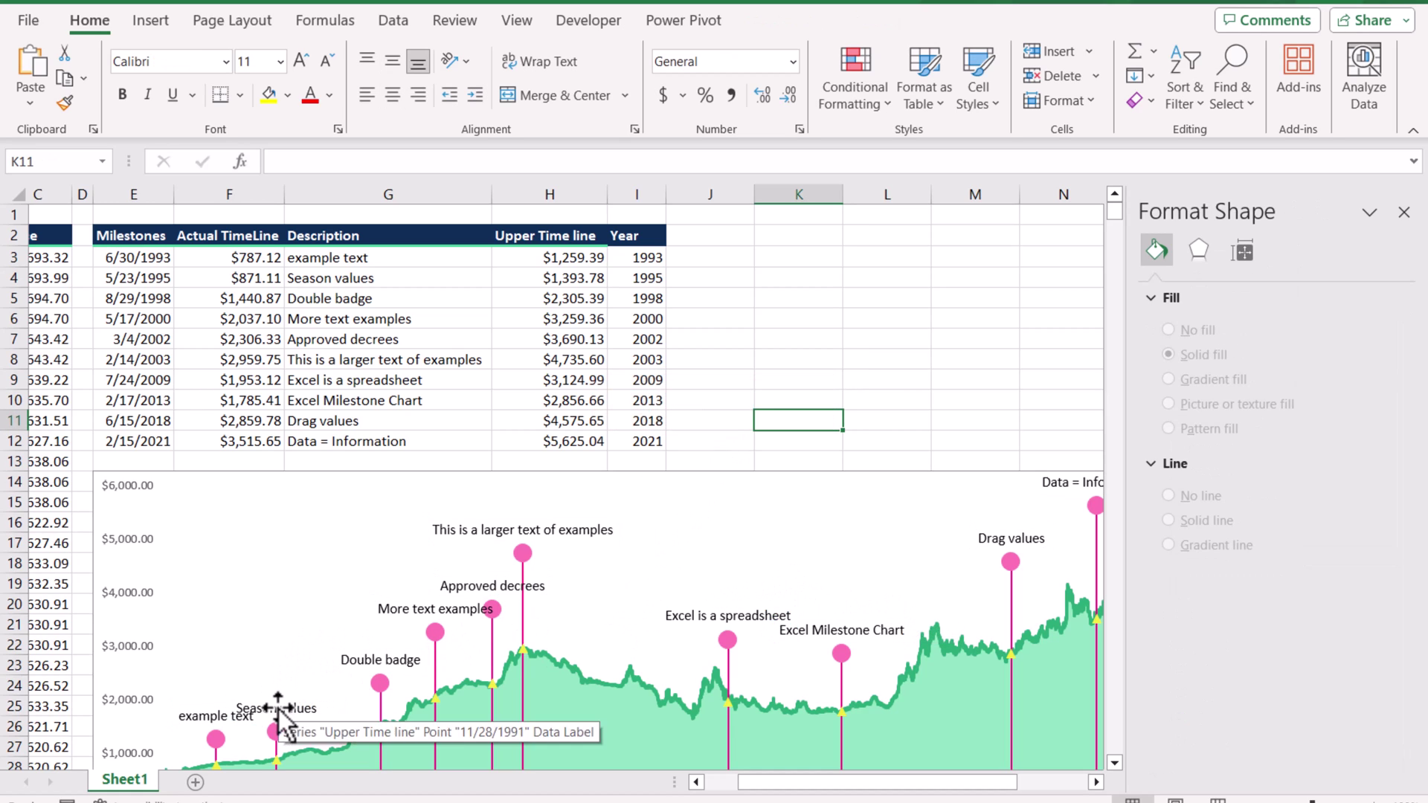
Drag the Season values label upward so it clears the example text label
click(279, 711)
click(288, 684)
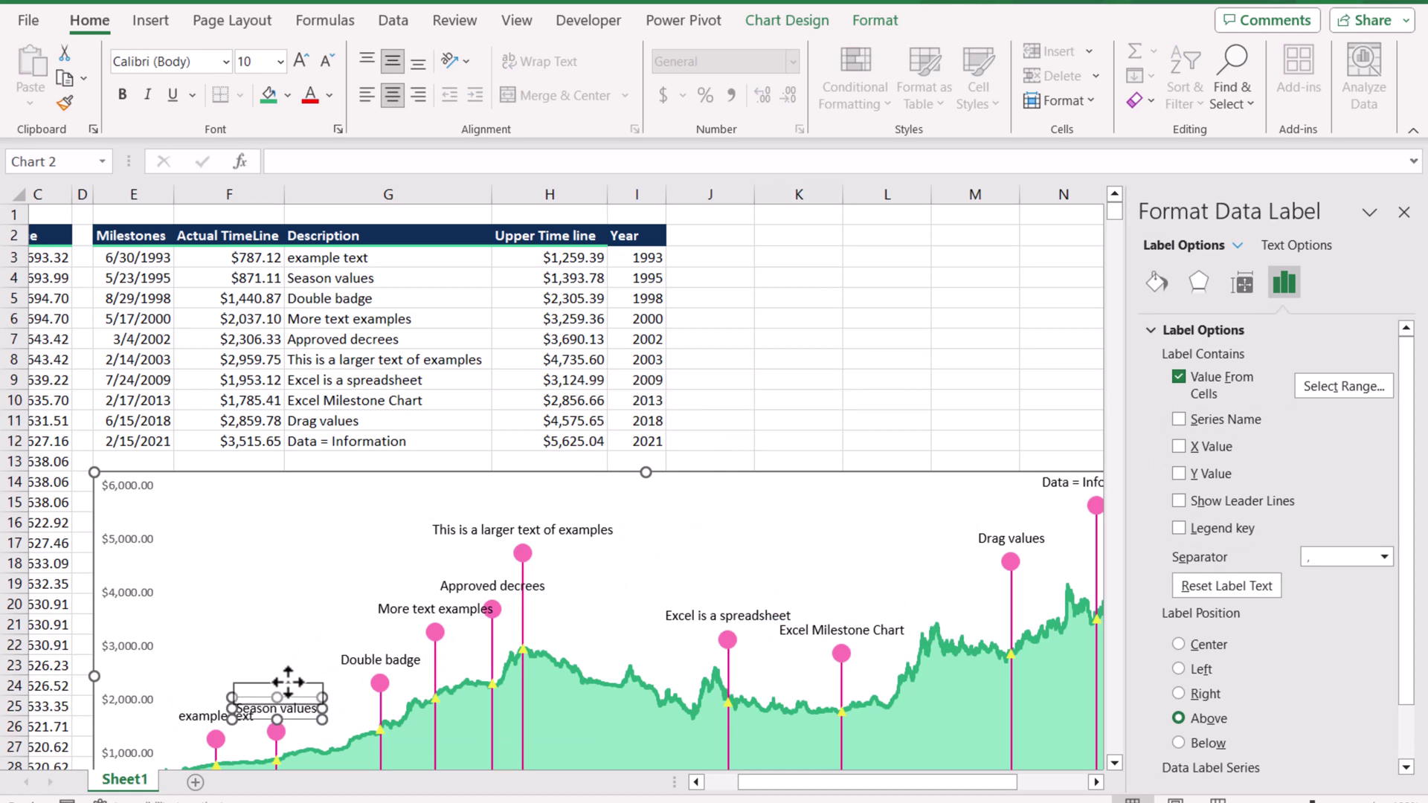
drag(287, 681, 287, 679)
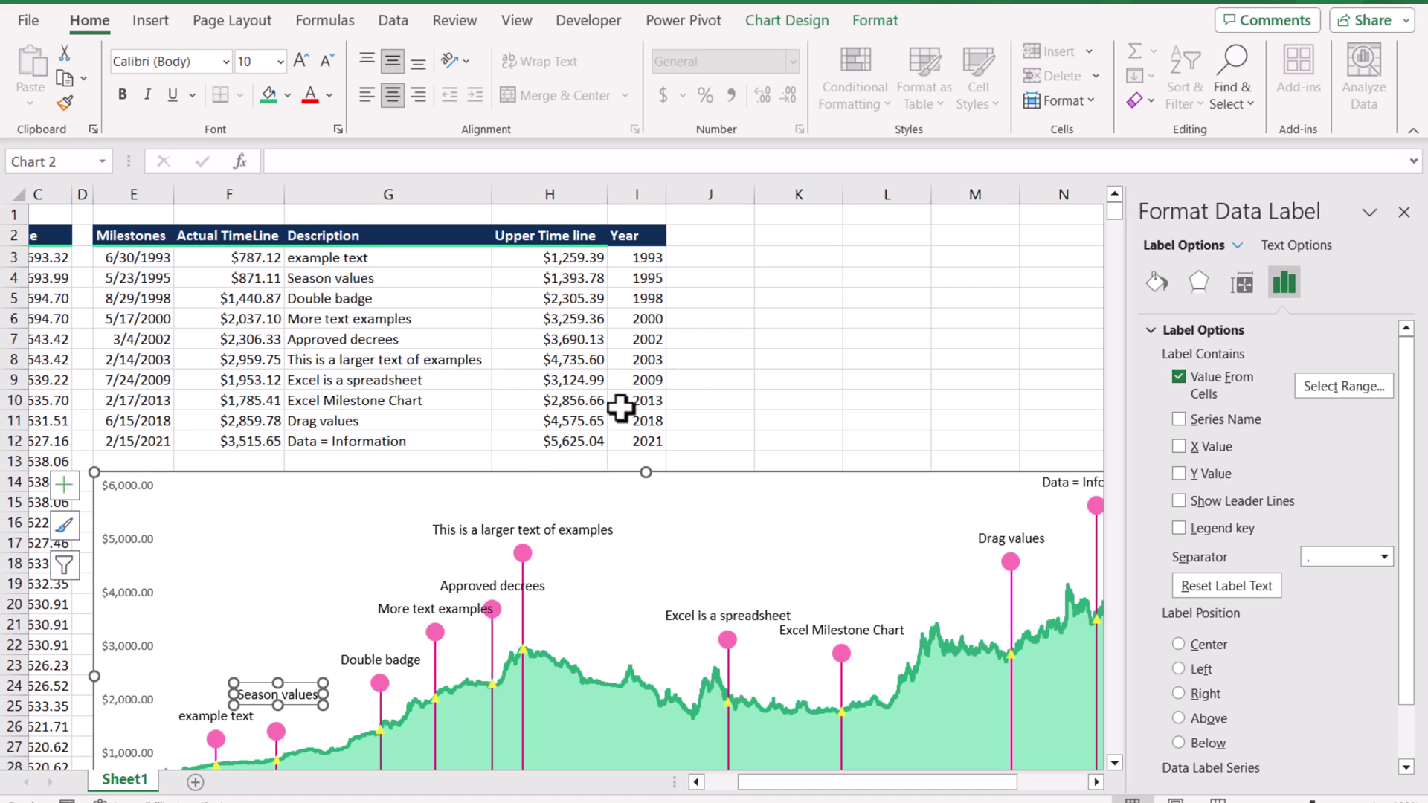
click(768, 383)
scroll(749, 459, down, 2)
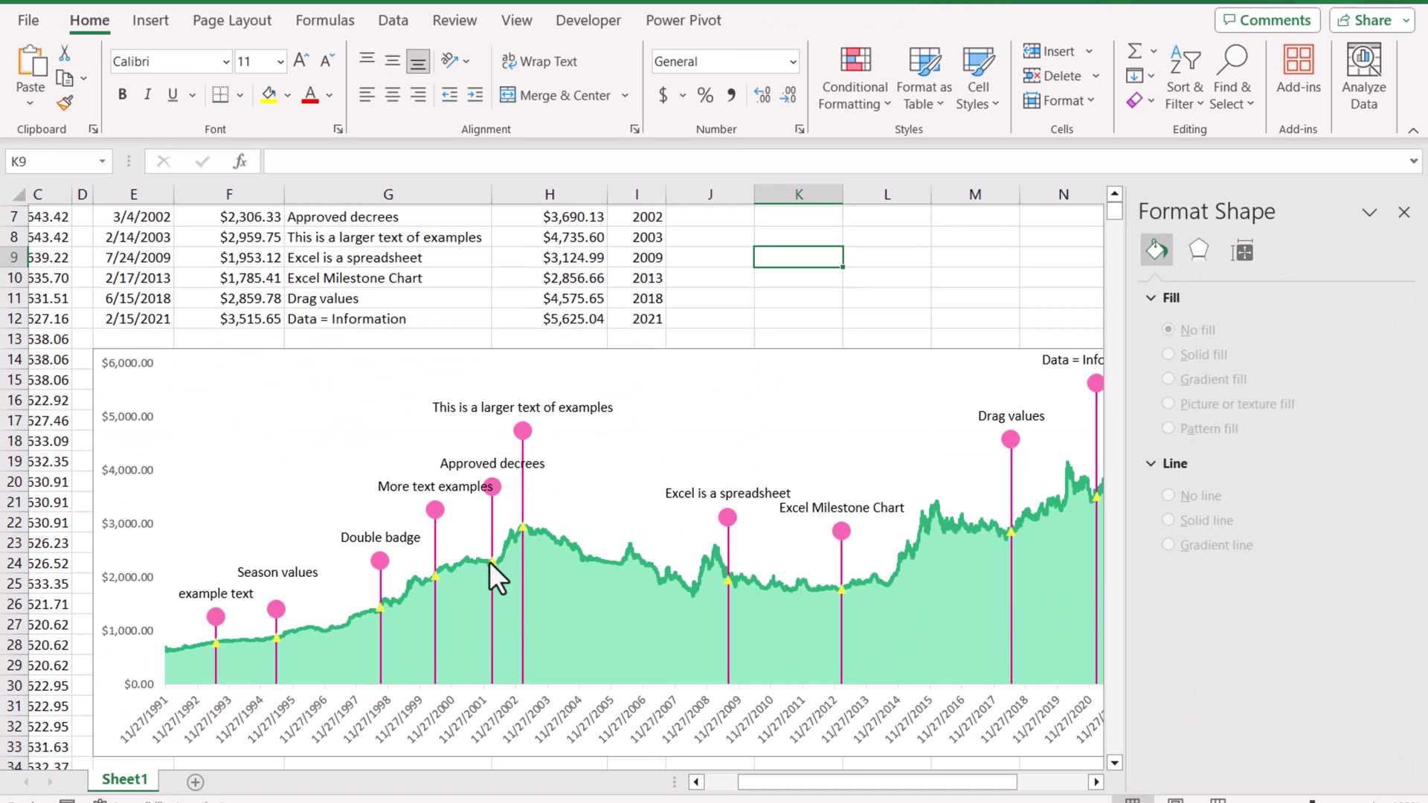
Add data labels to the milestone point series on the price line
click(435, 578)
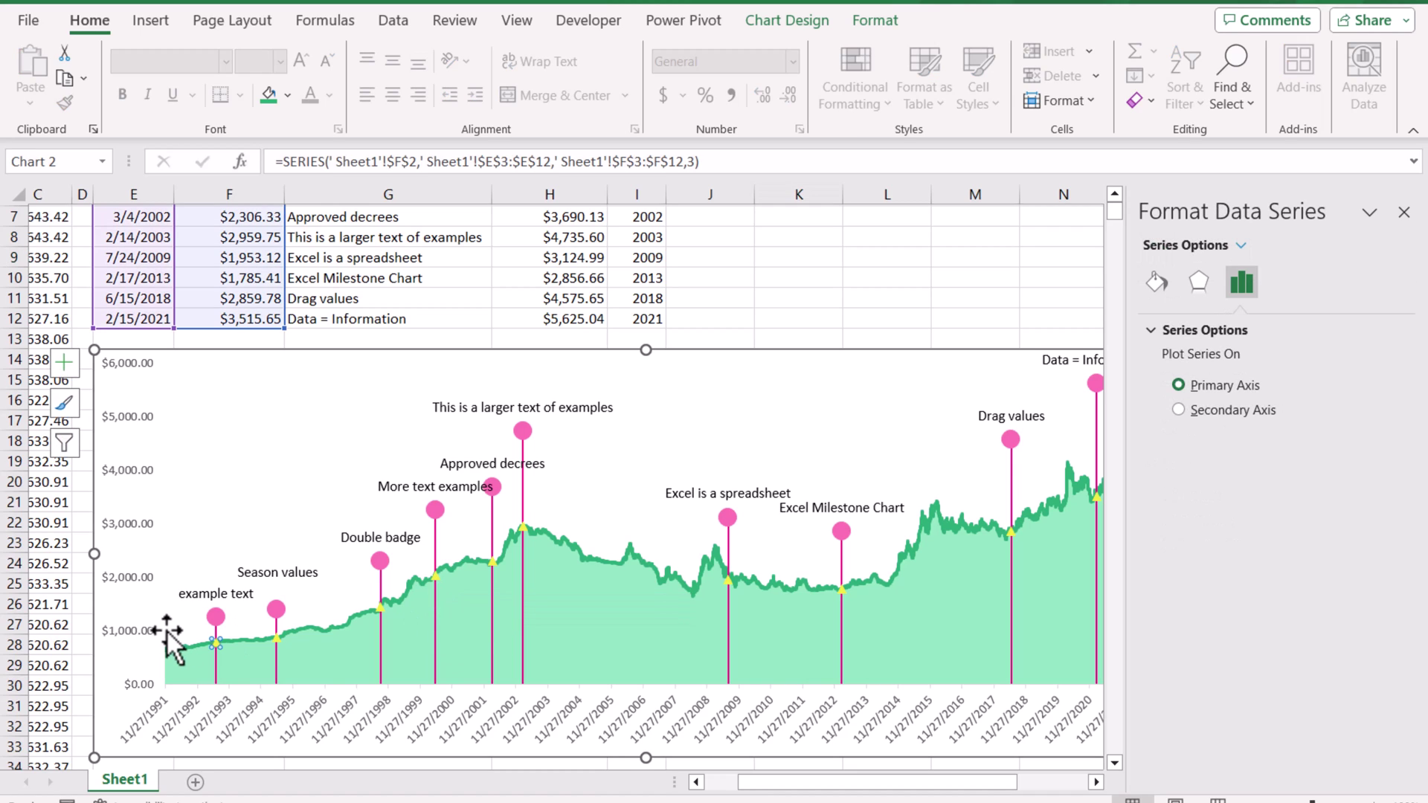
click(75, 363)
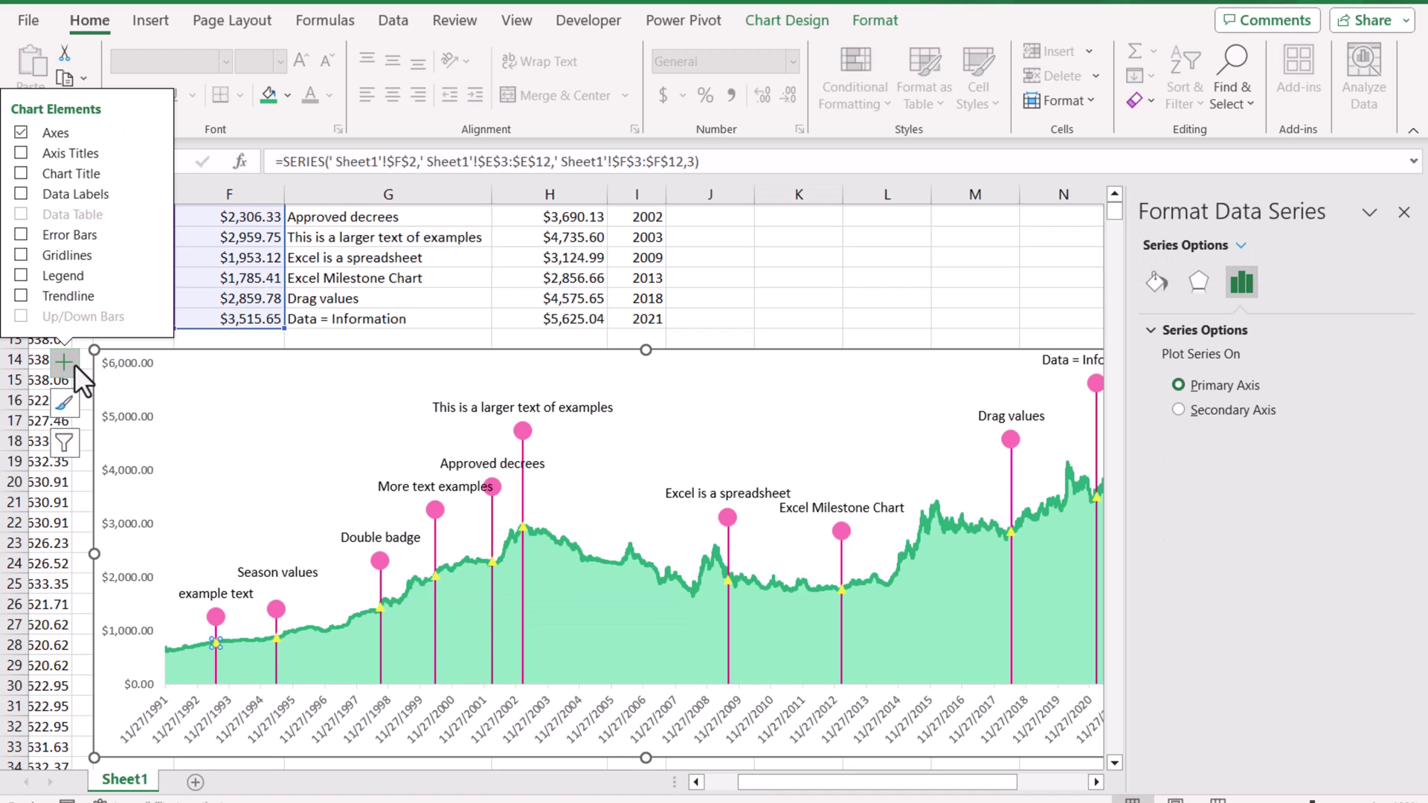
click(26, 194)
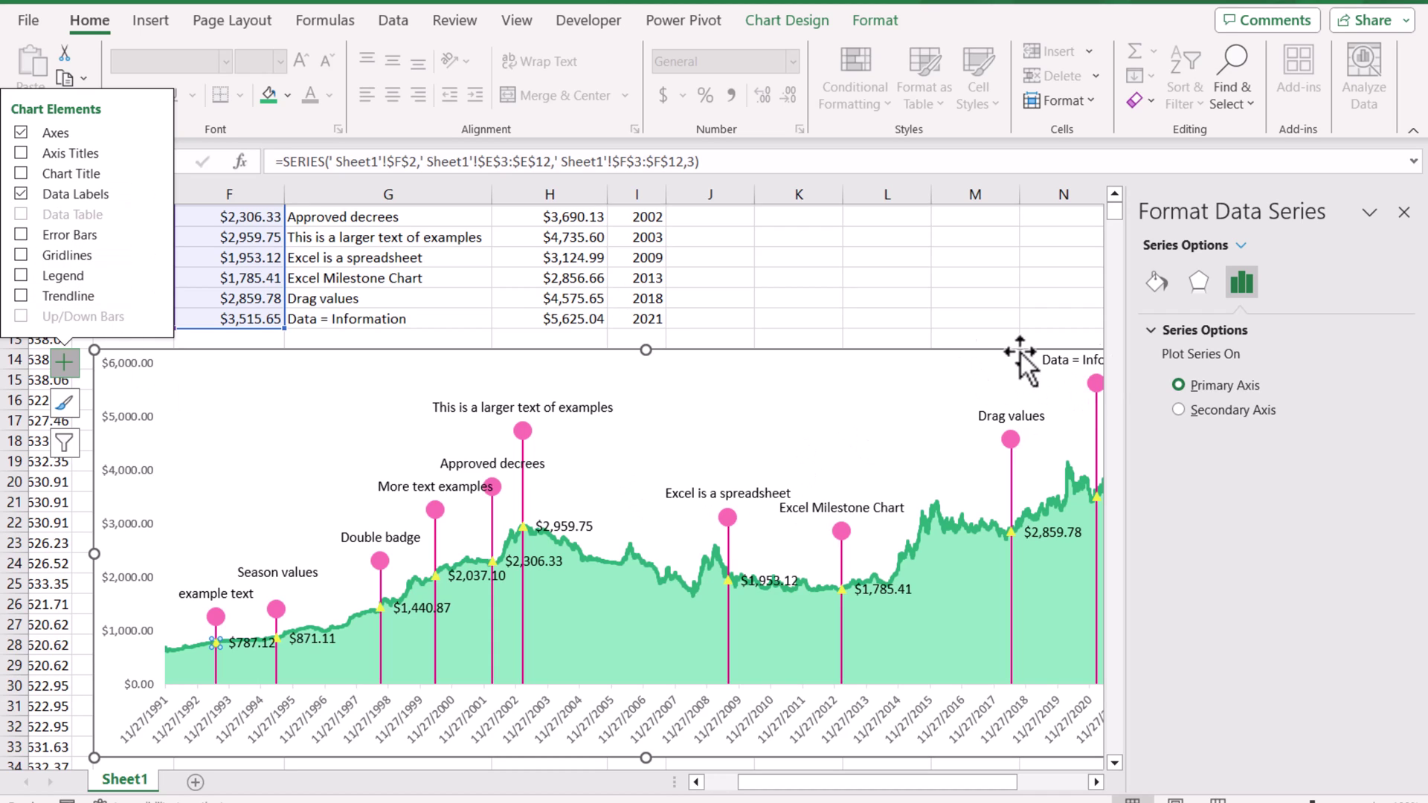
click(237, 374)
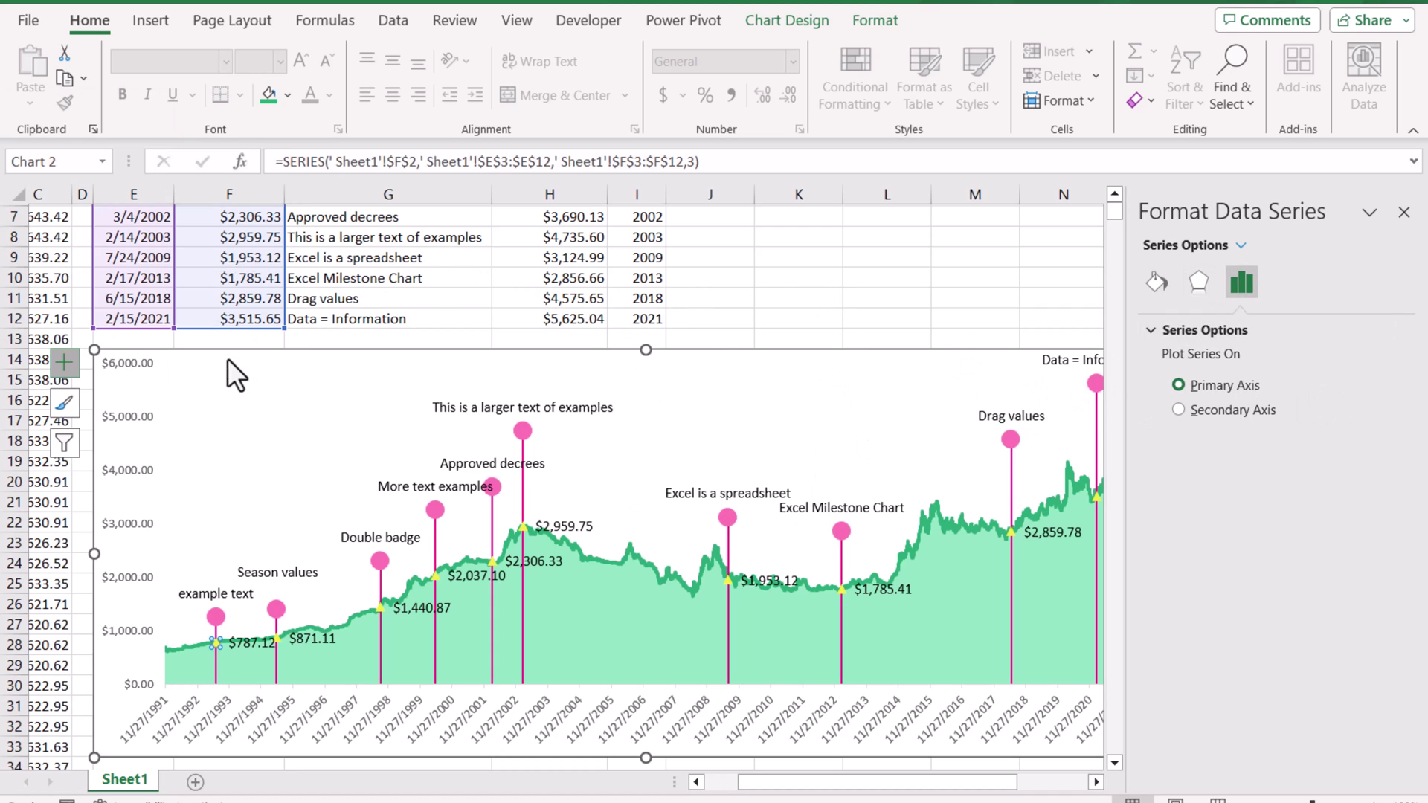
click(251, 642)
Use Year cells I3:I12 as label text, drop Y Value and leader lines, position Below
click(1283, 292)
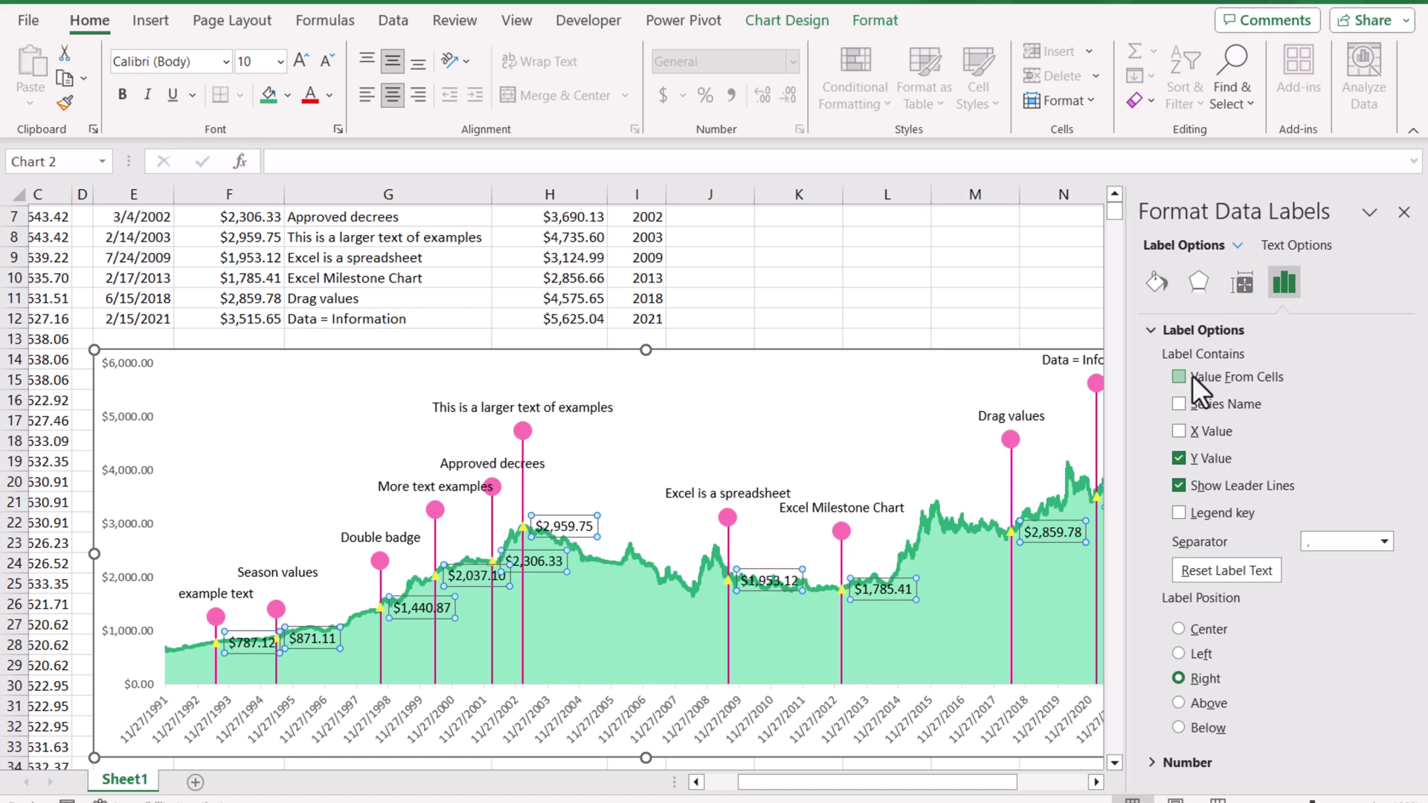
click(1193, 375)
scroll(510, 296, up, 2)
drag(655, 258, 648, 444)
click(957, 447)
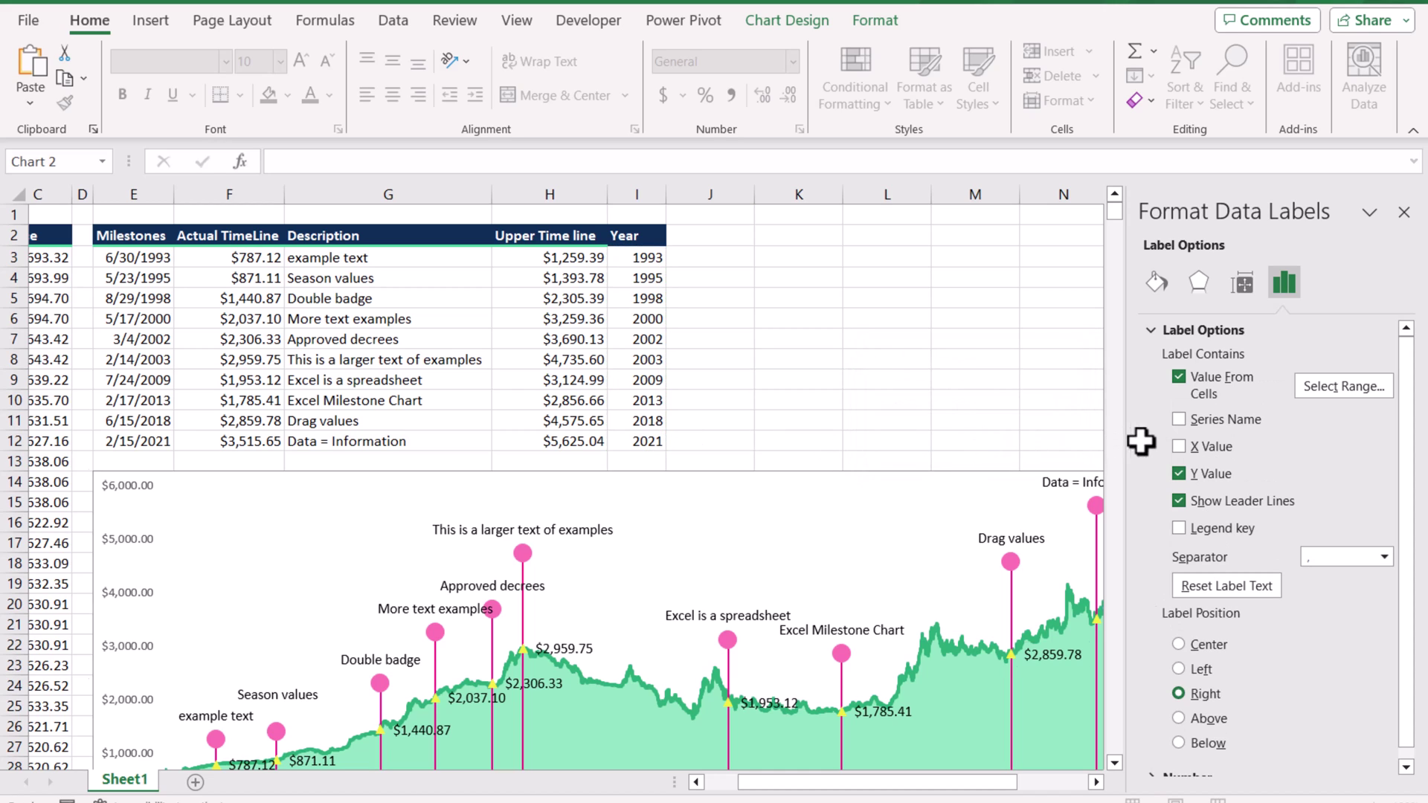
click(1179, 474)
click(1180, 501)
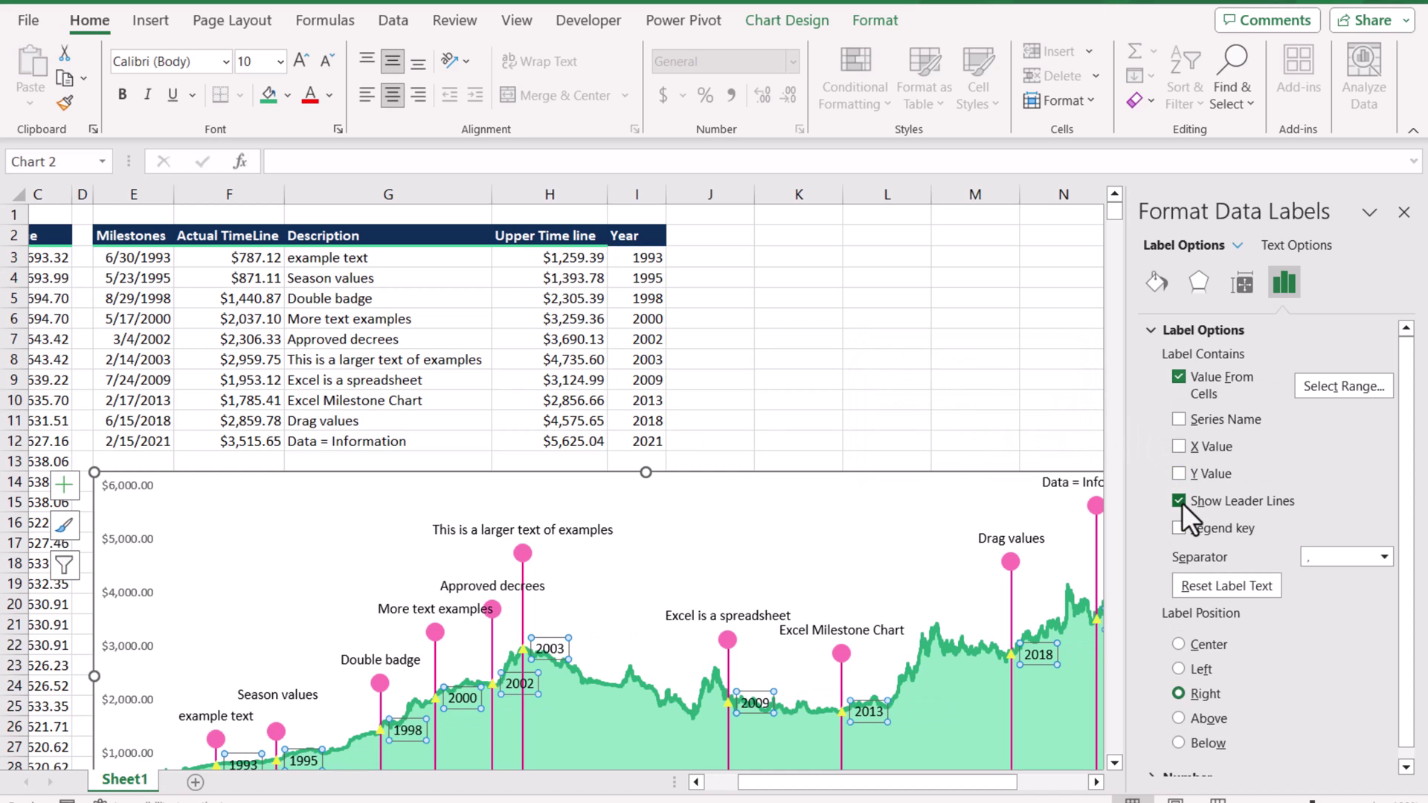
scroll(714, 535, down, 1)
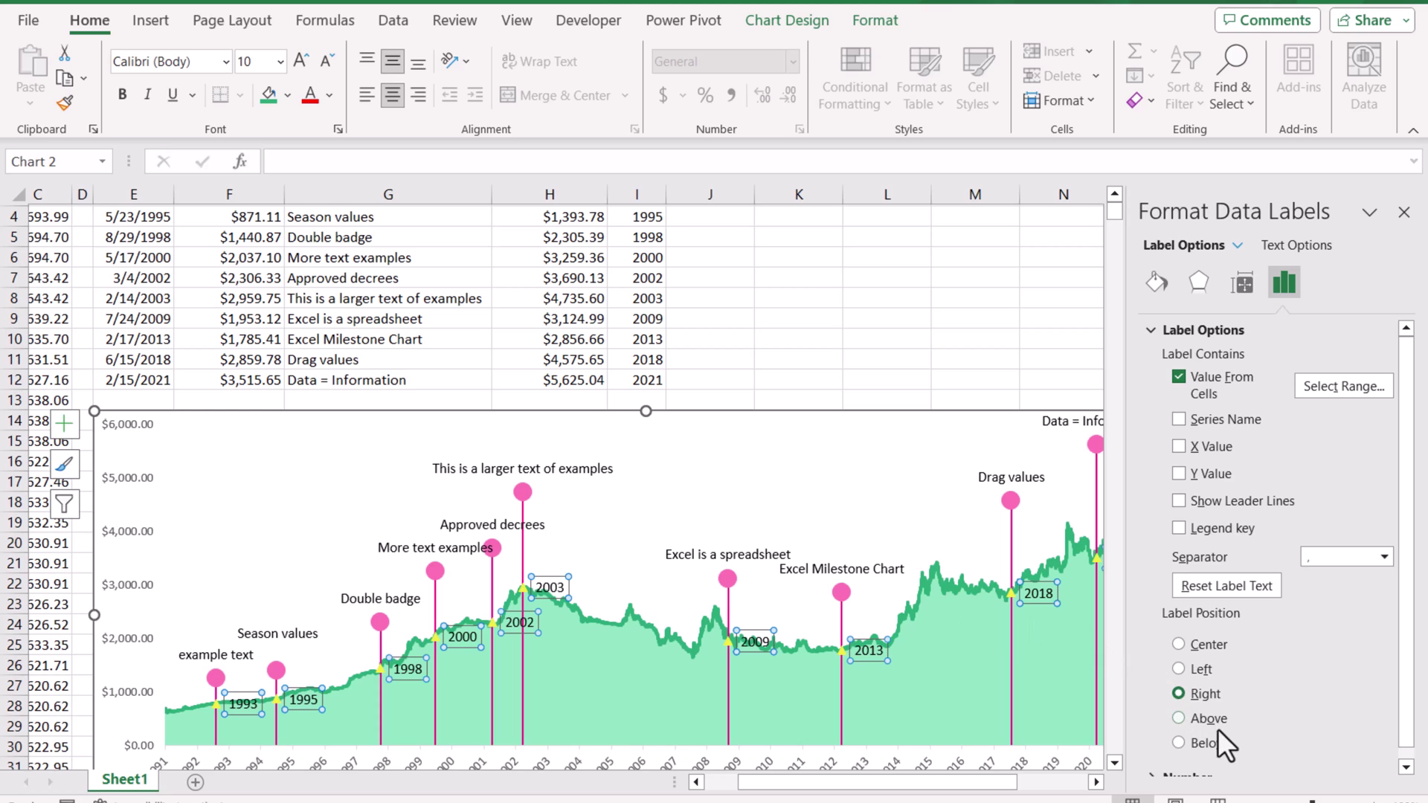
scroll(1217, 733, down, 1)
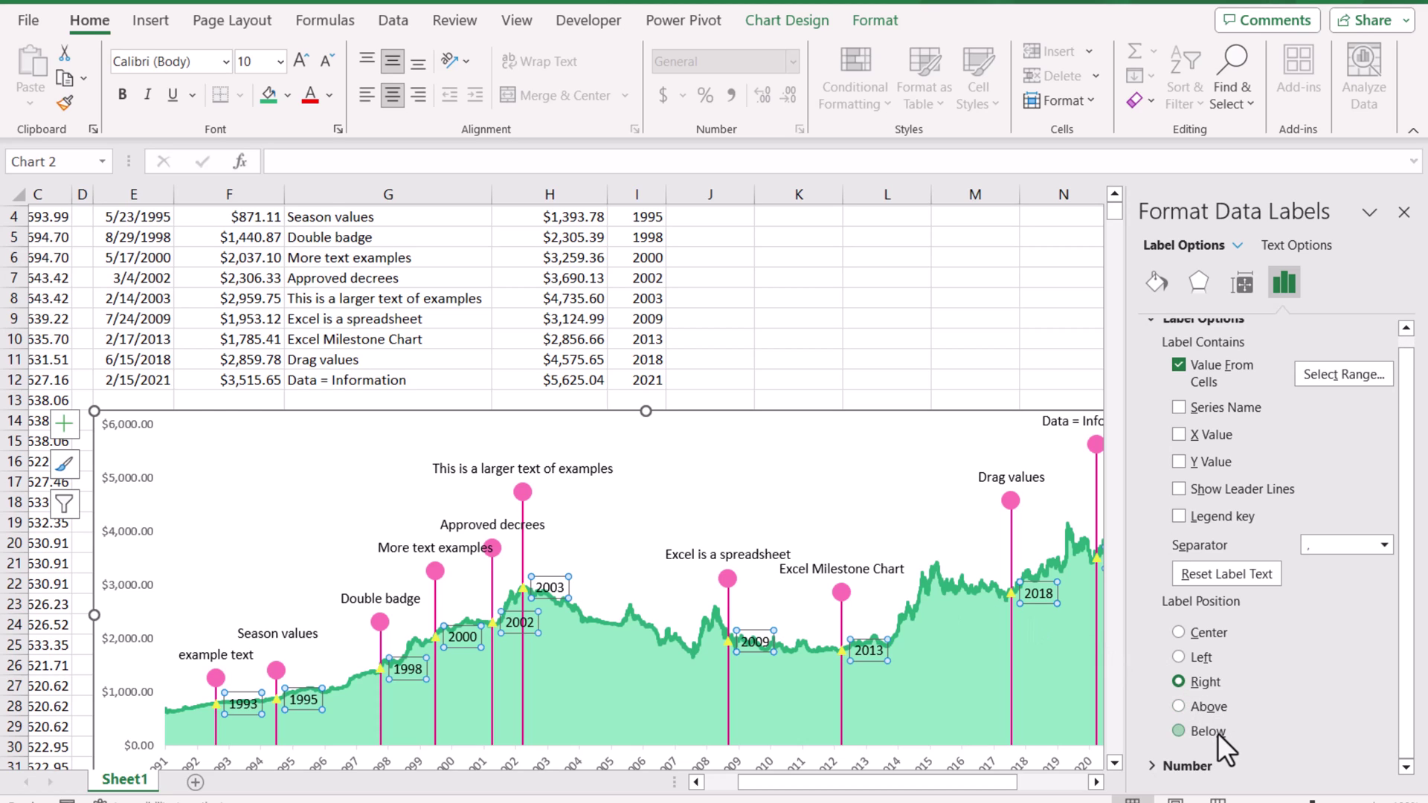
click(1218, 733)
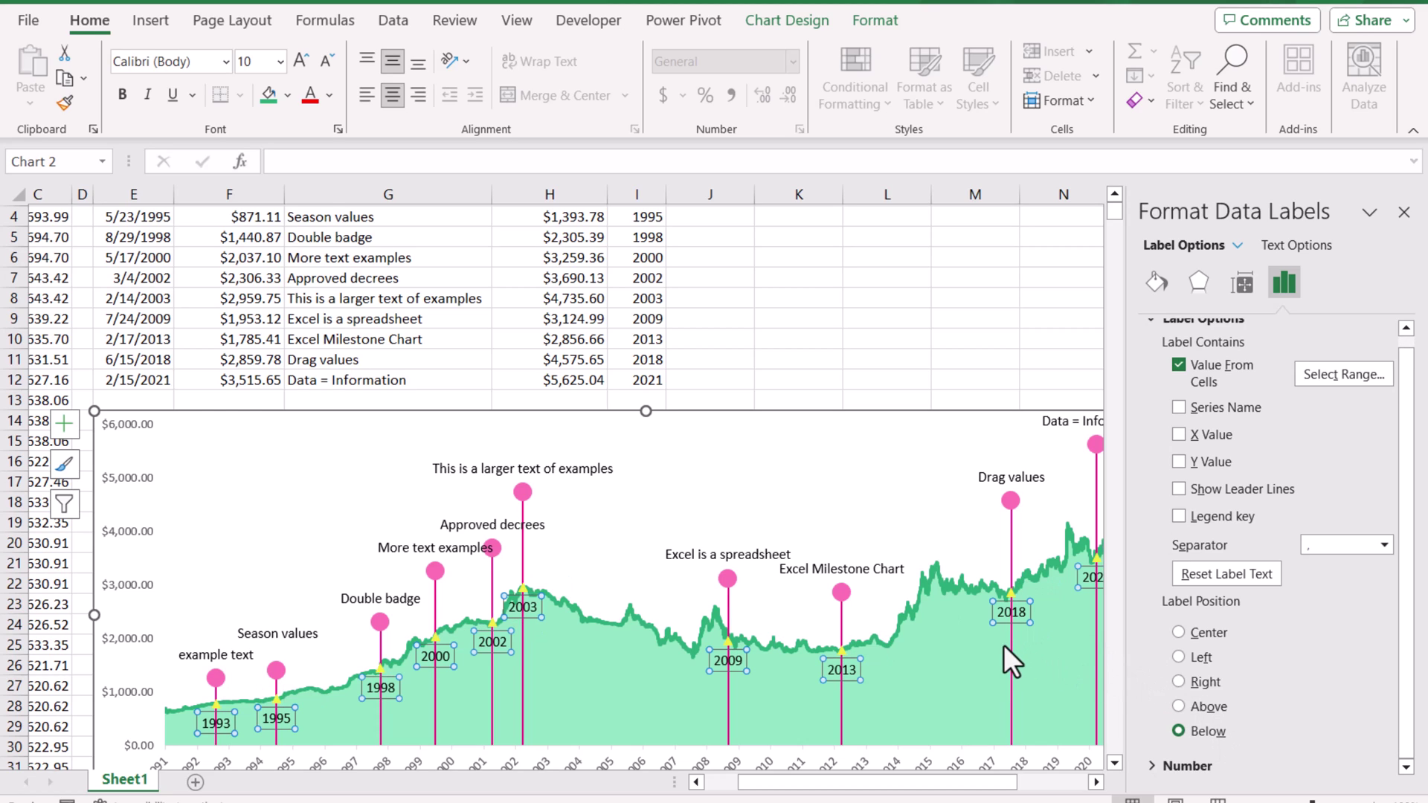
scroll(1004, 647, down, 2)
Set the chart area's Shape Outline to No Outline so the chart is borderless
click(1402, 213)
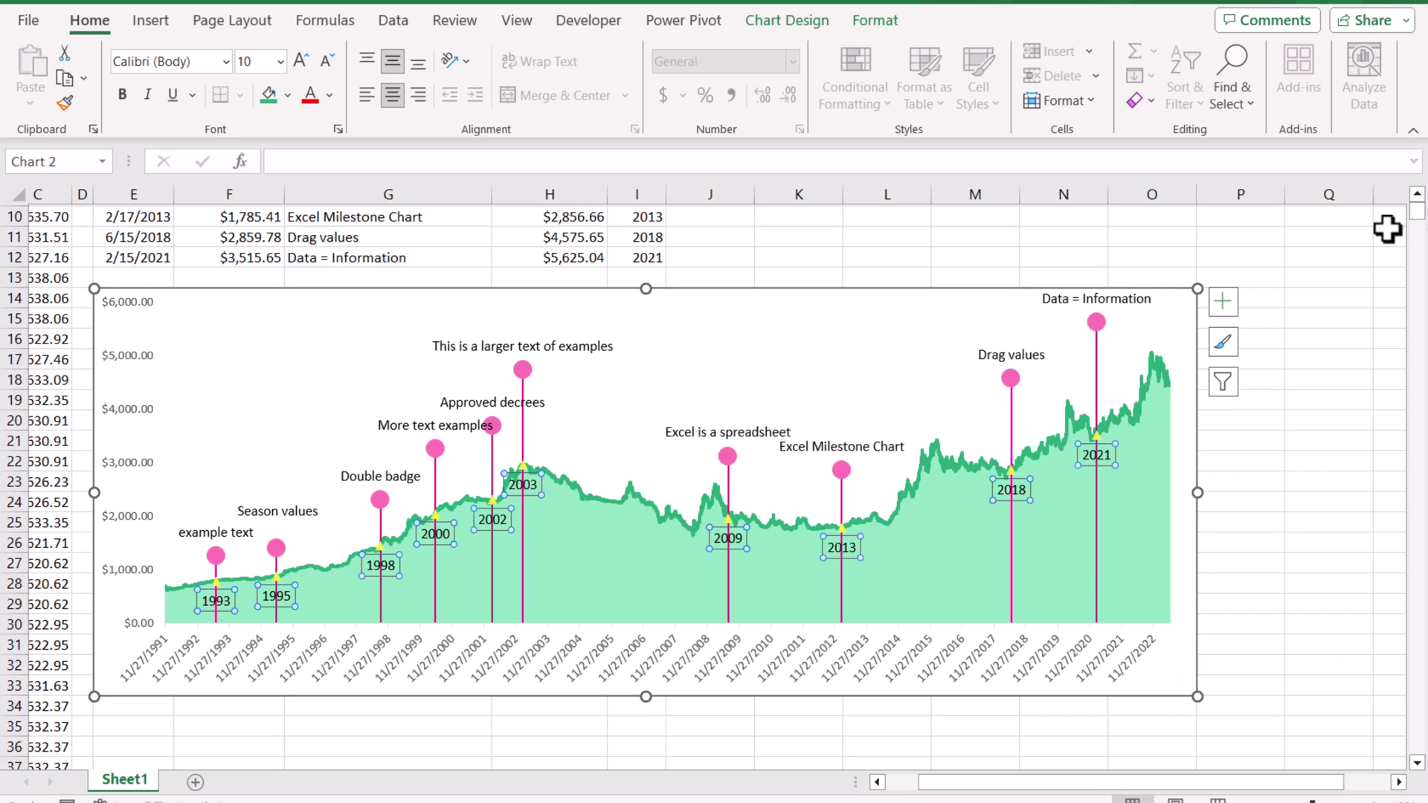
click(1252, 459)
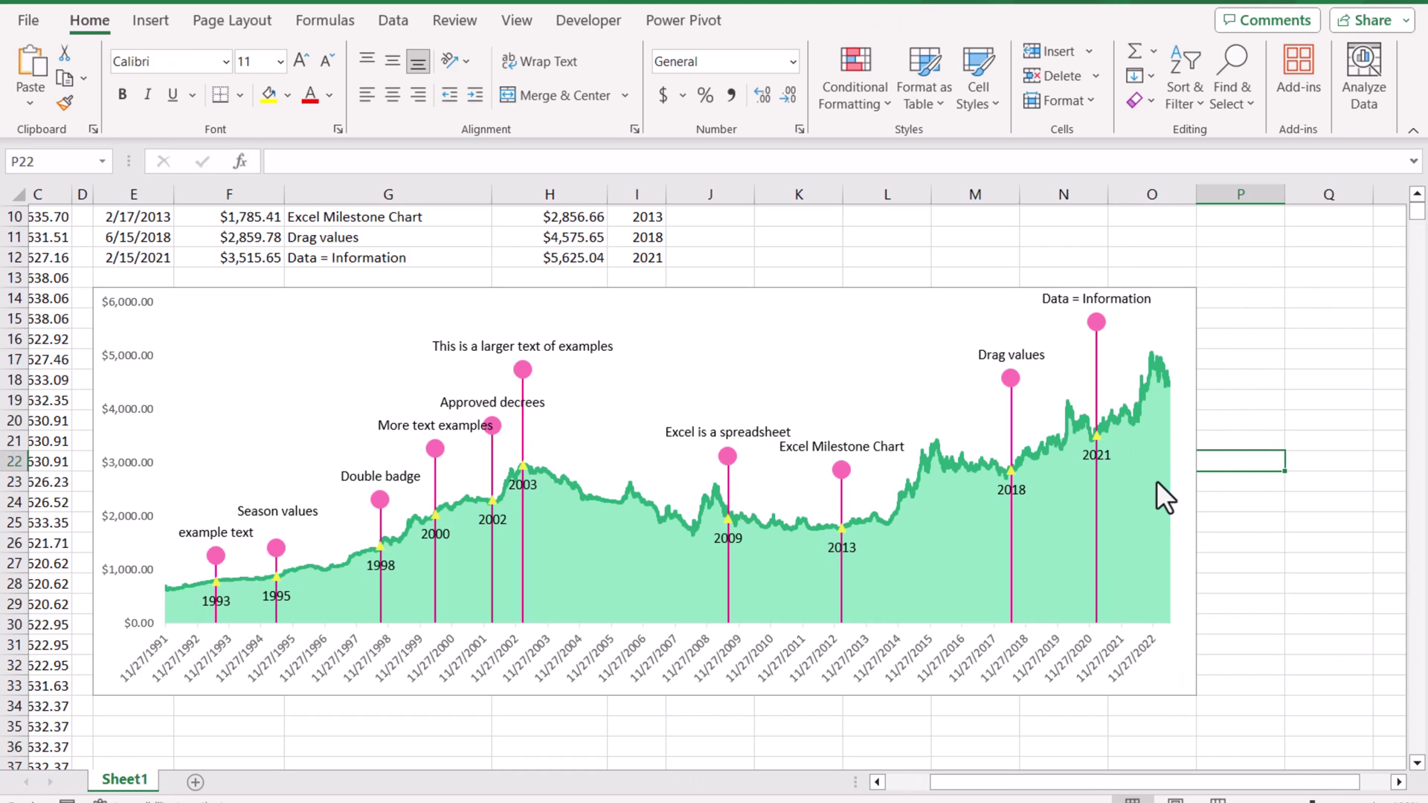
click(980, 293)
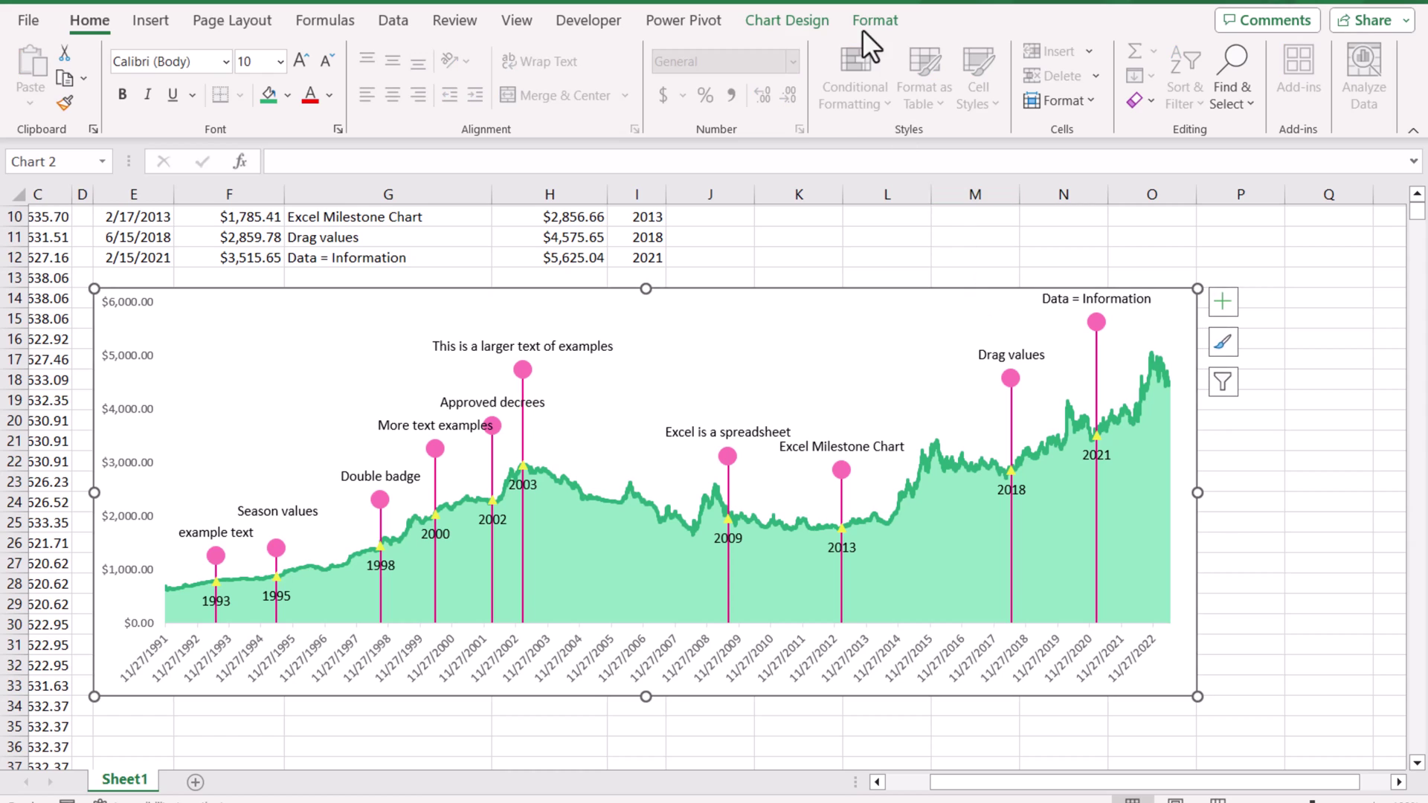
click(871, 21)
click(609, 75)
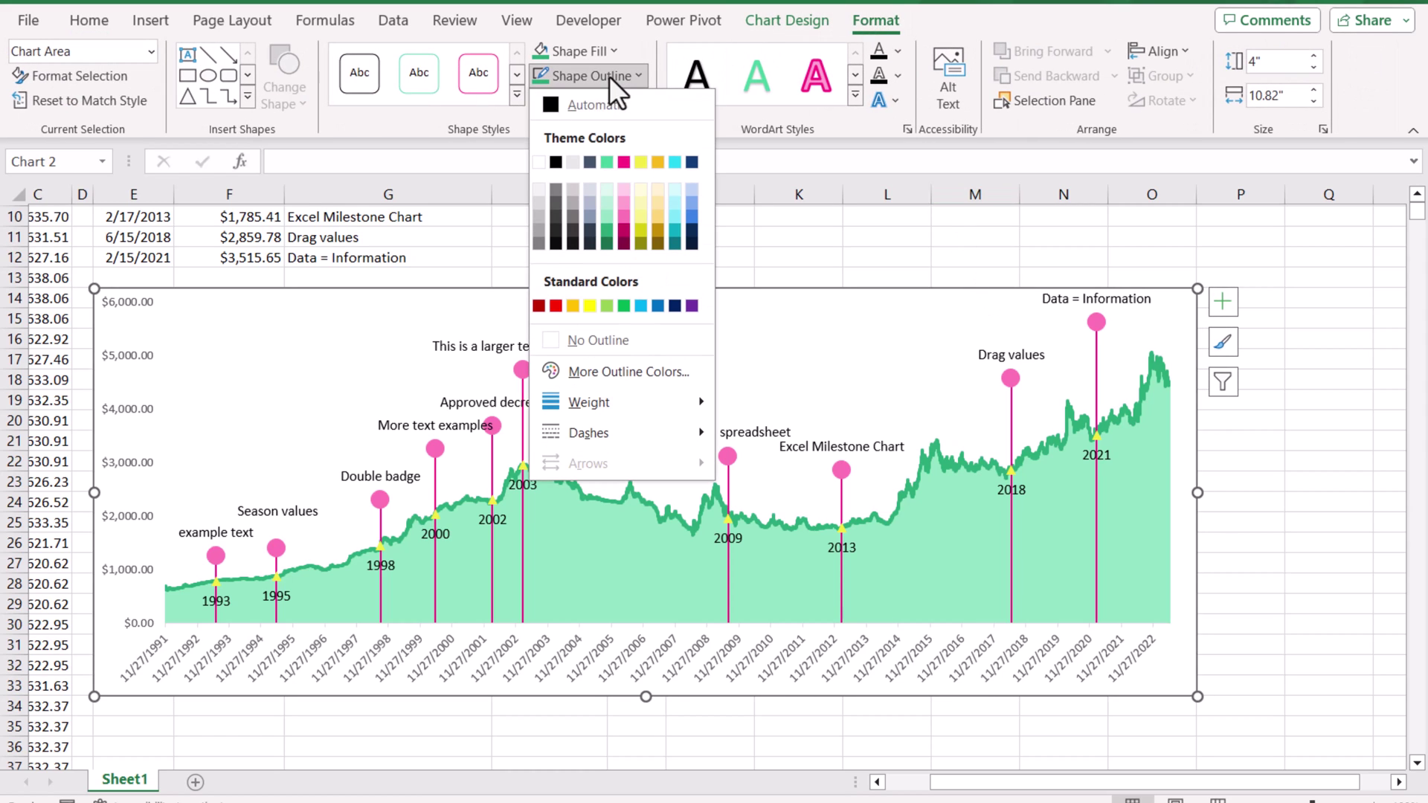
click(552, 341)
click(1300, 519)
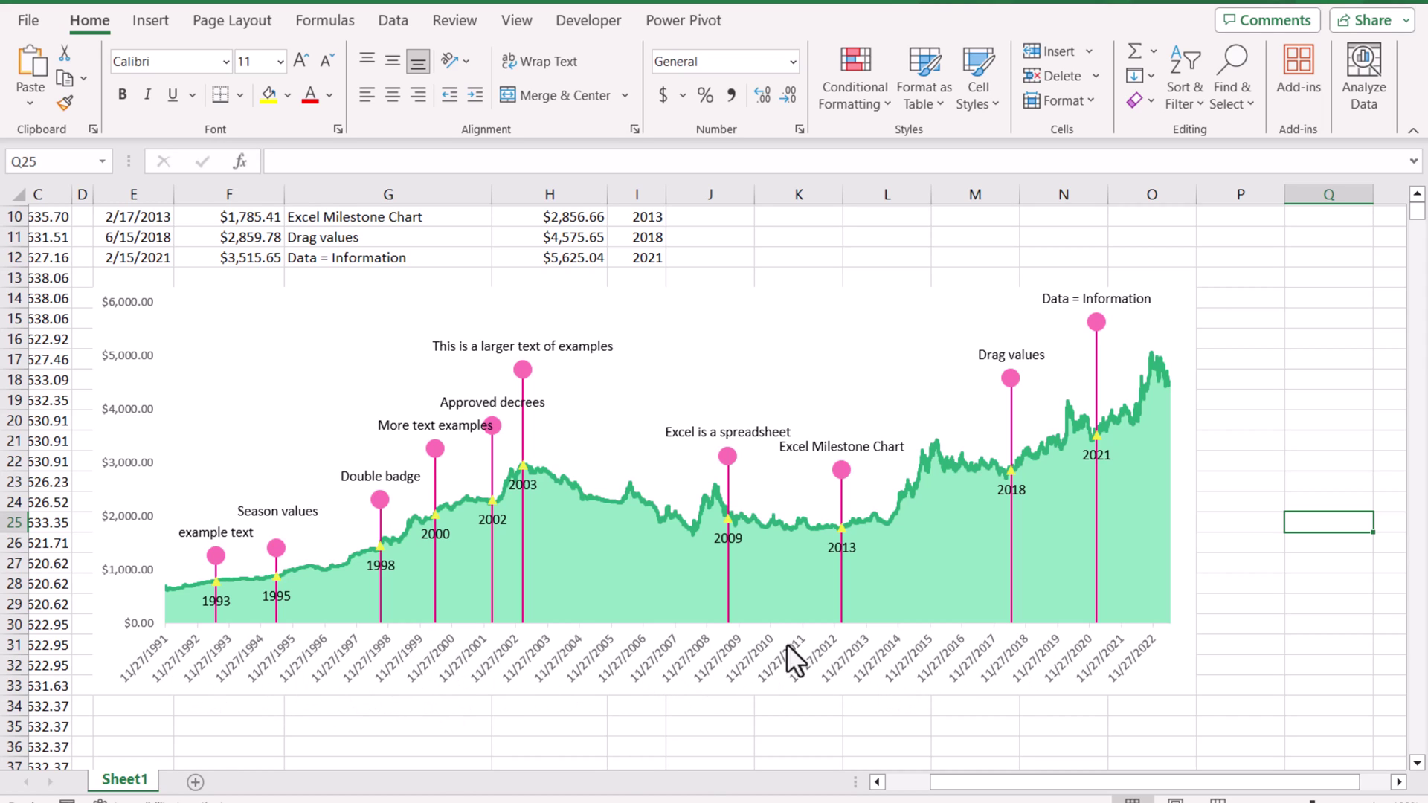
click(755, 645)
Give the horizontal date axis the custom number format code yyyy so it shows plain years
right_click(756, 645)
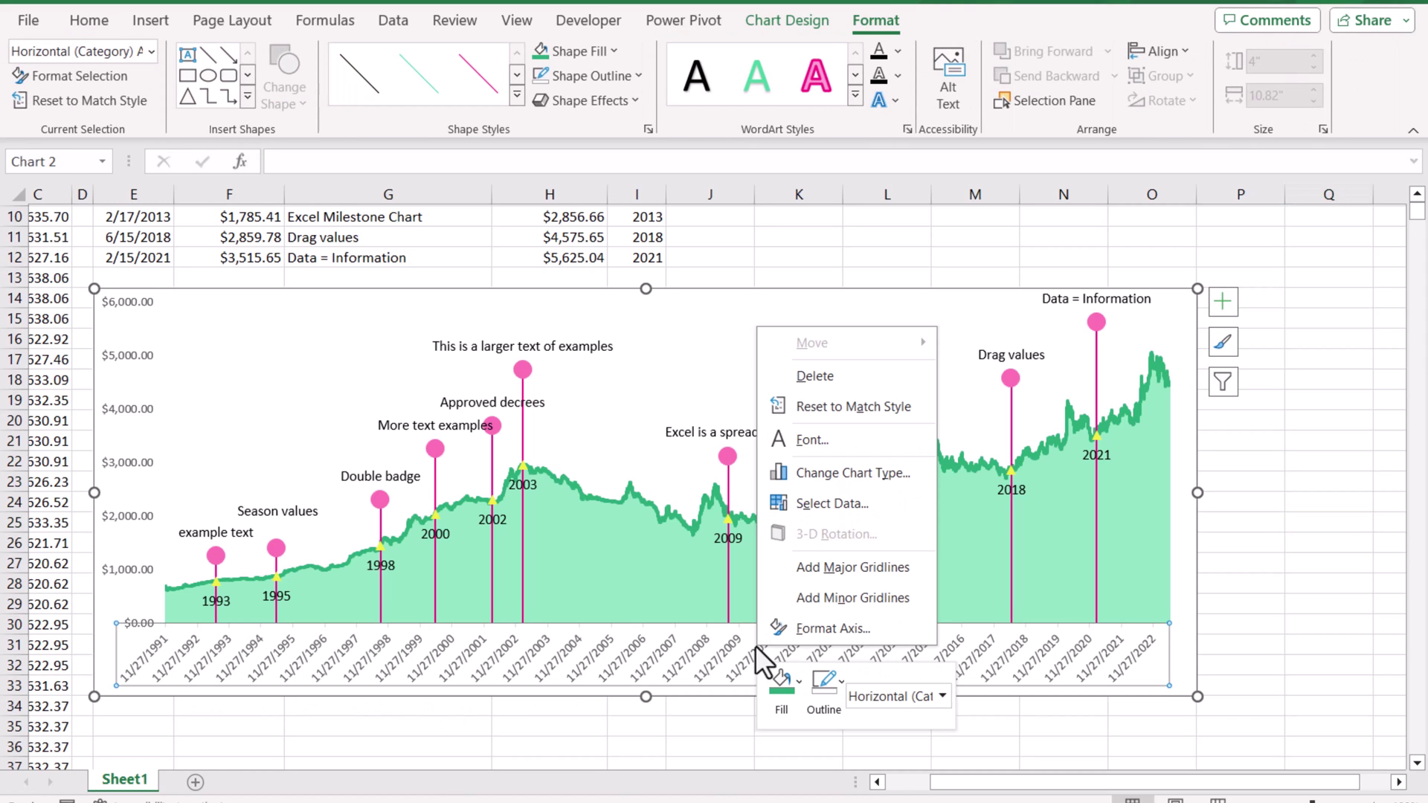
click(784, 631)
scroll(1247, 642, down, 3)
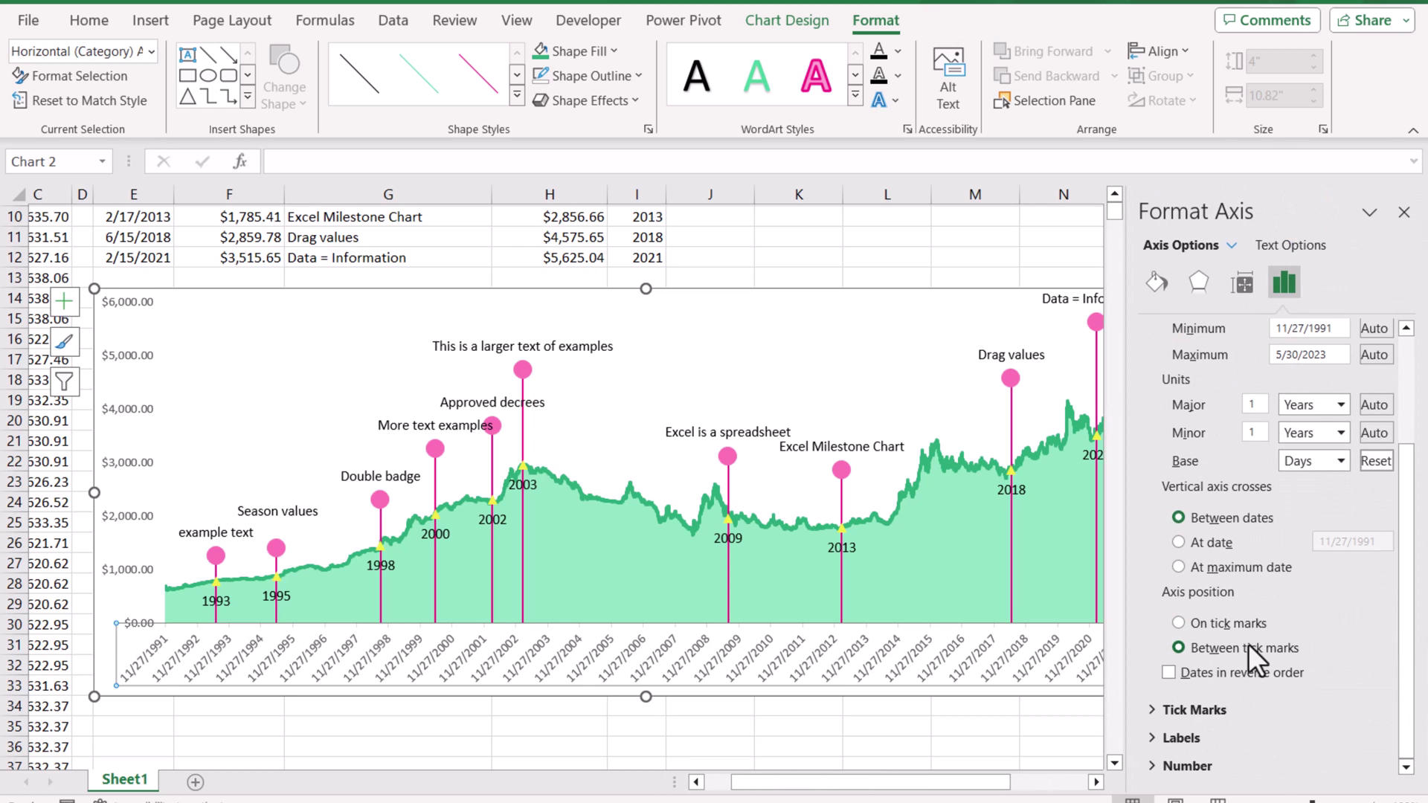
scroll(1305, 699, down, 4)
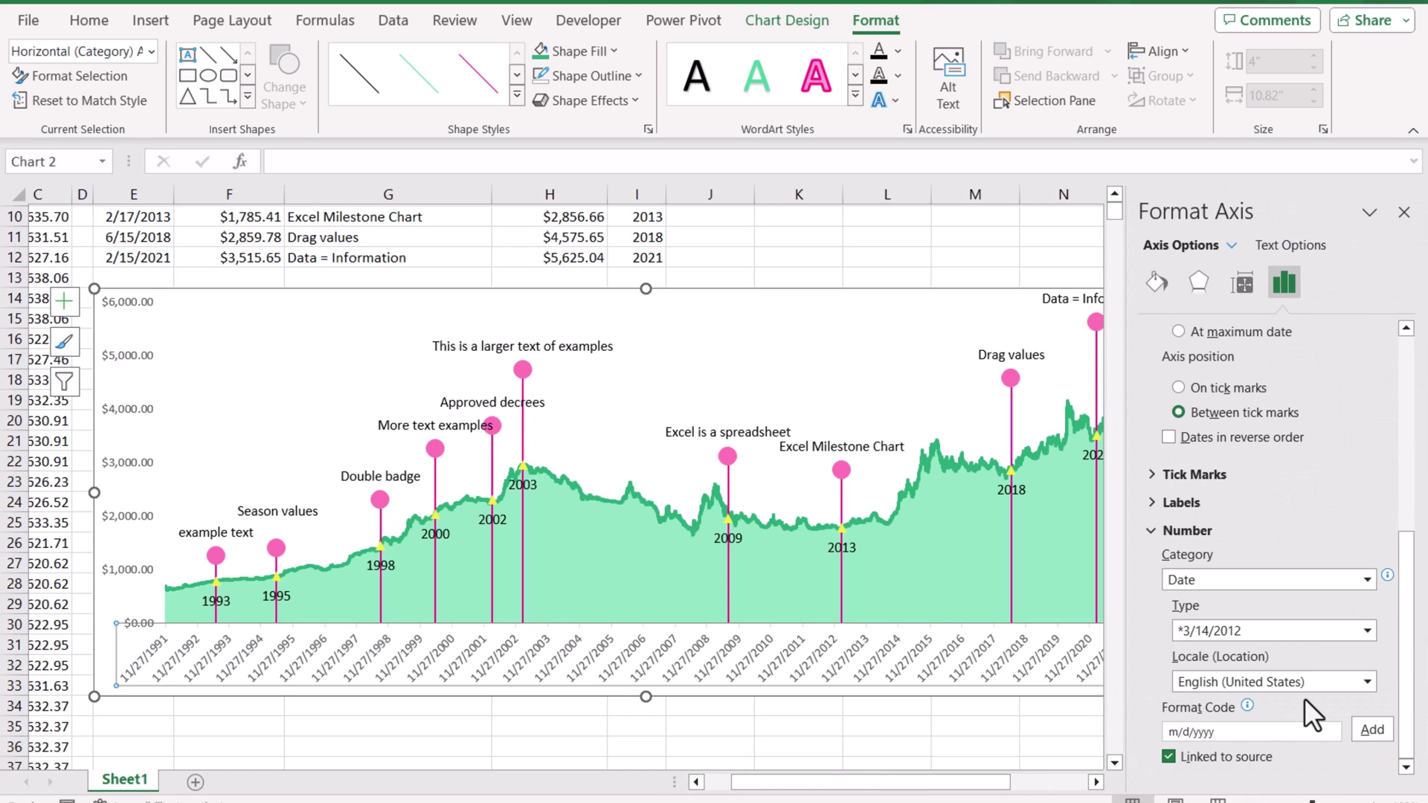
drag(1265, 732, 1076, 734)
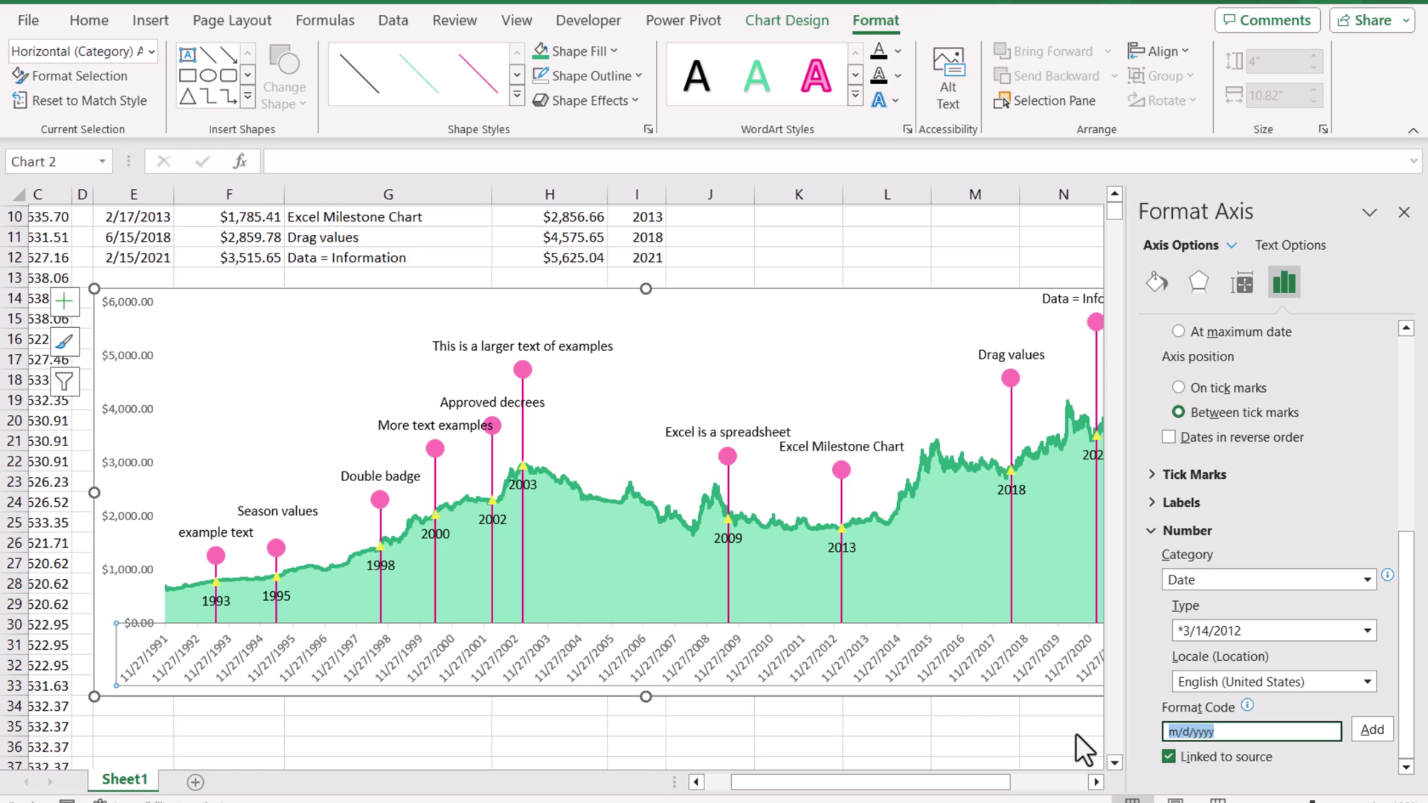
text(yyyy)
click(1373, 735)
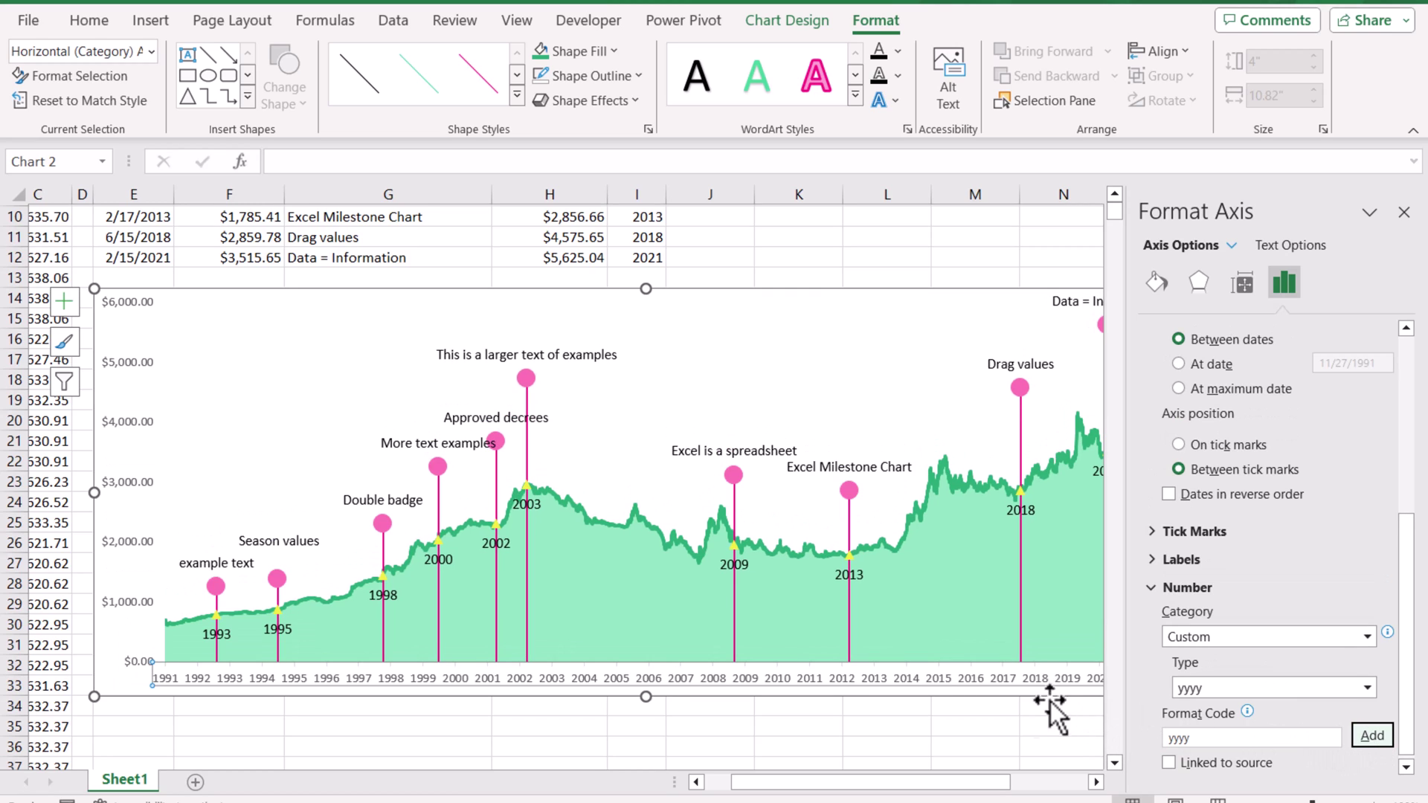
click(438, 728)
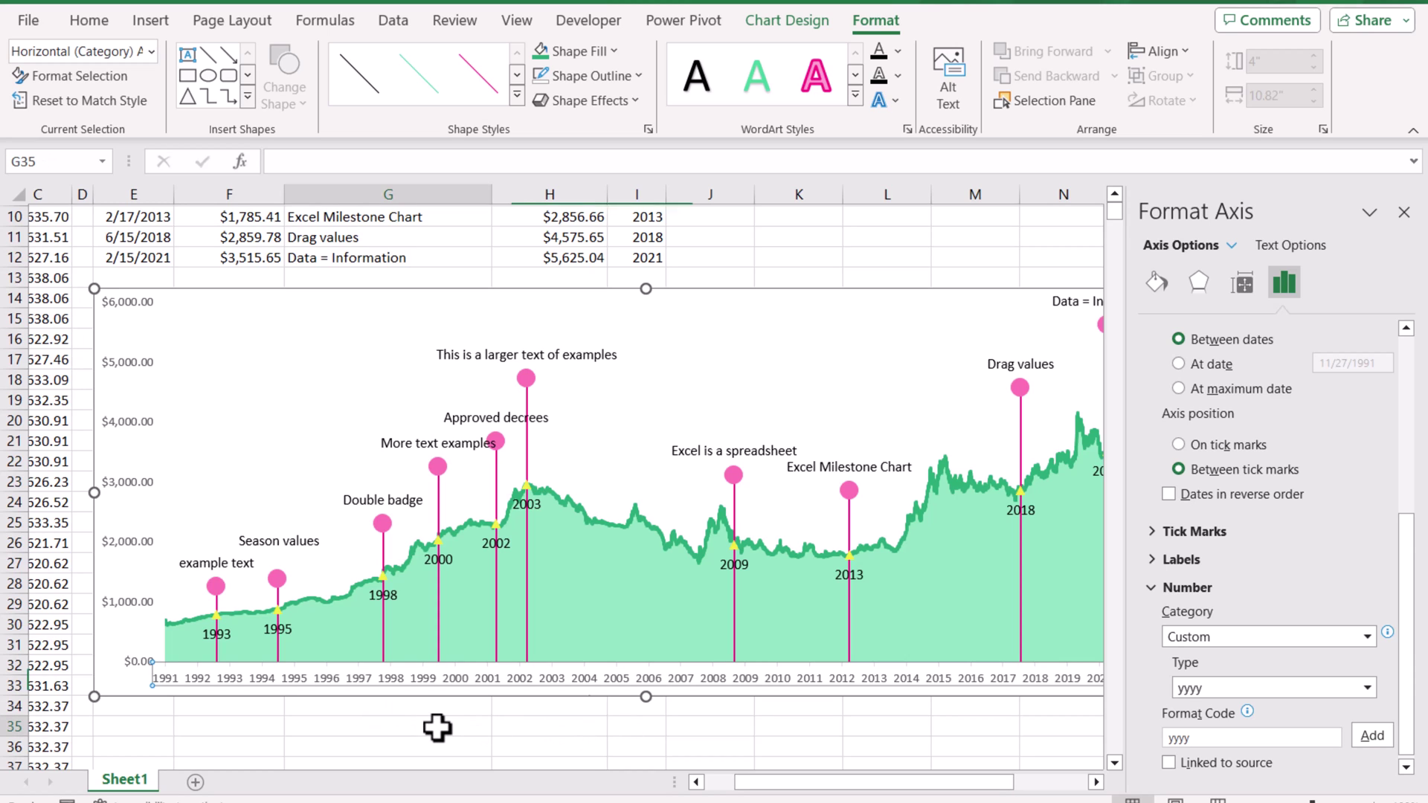
click(1404, 213)
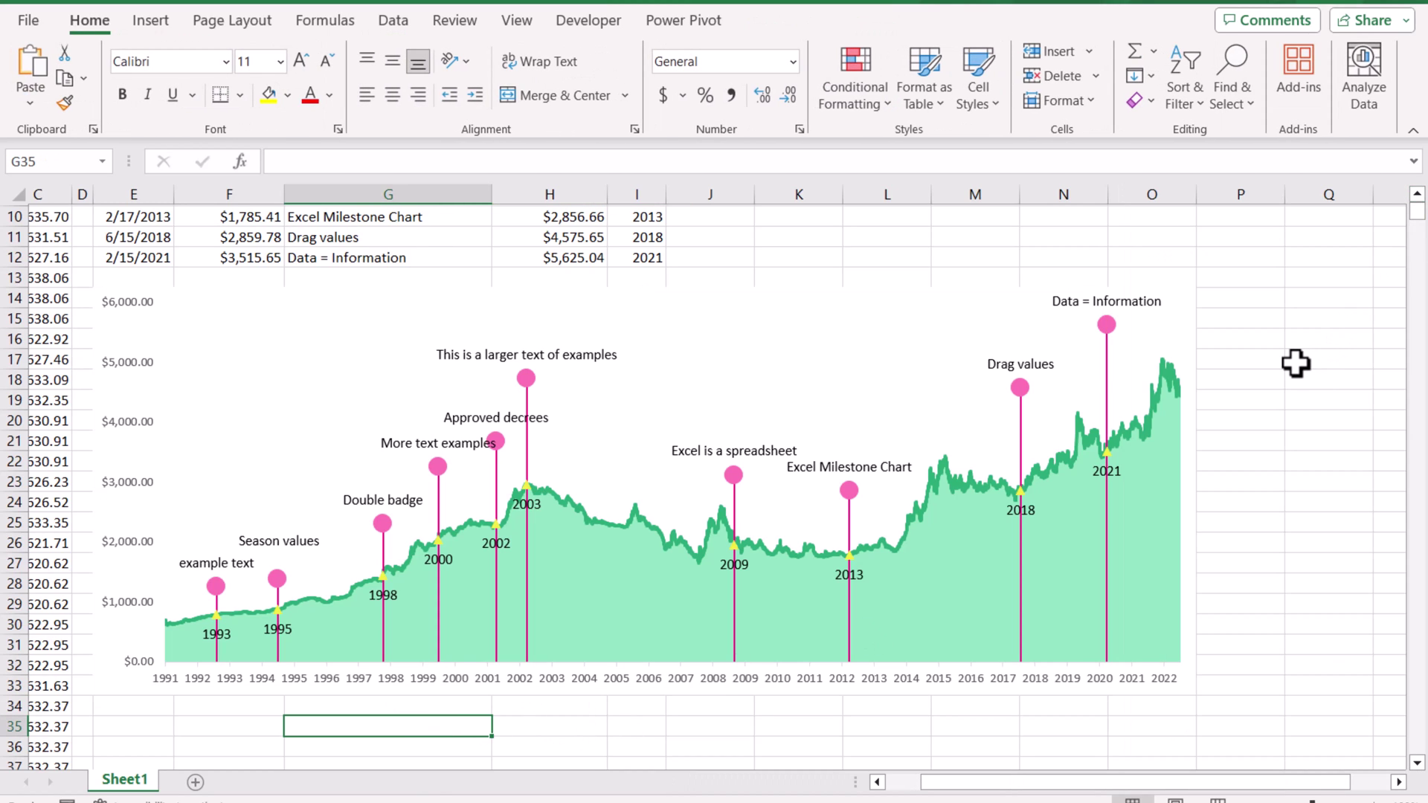